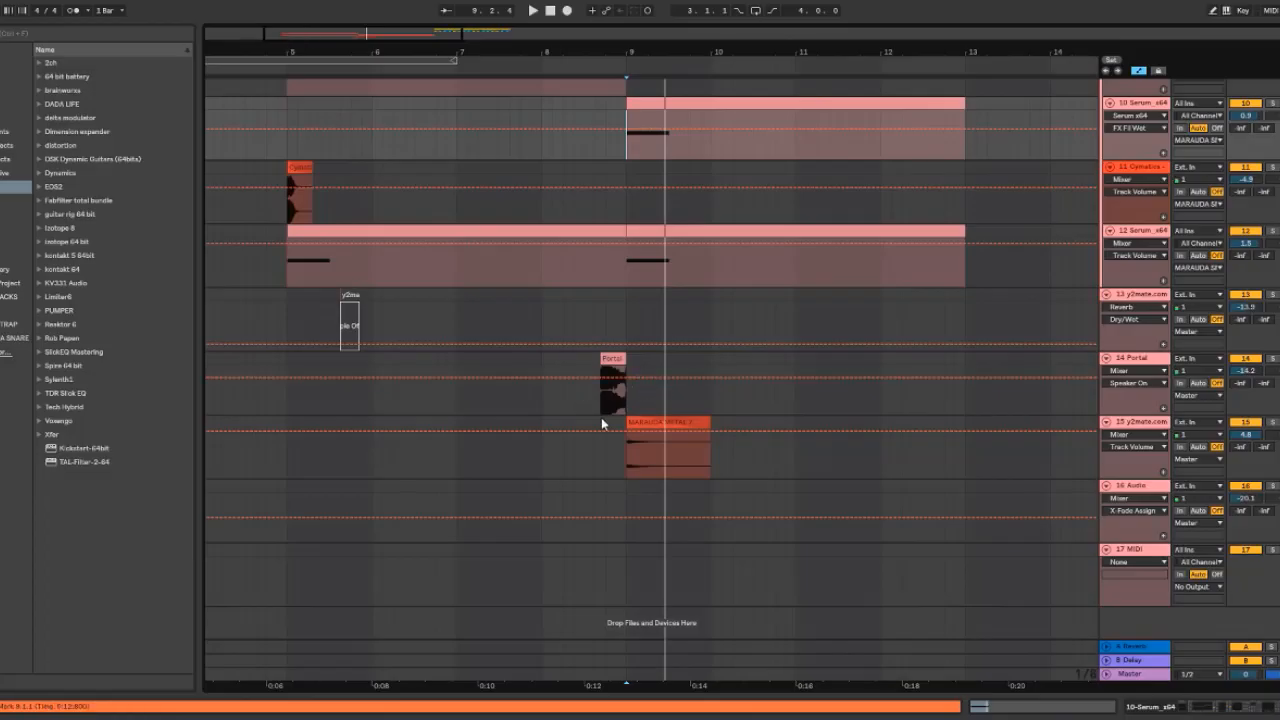
Zoom into the transition around bar 9 and play the section from just before it
{"action": "left_click", "coordinate": [598, 410]}
{"action": "left_click_drag", "start_coordinate": [375, 32], "coordinate": [375, 105]}
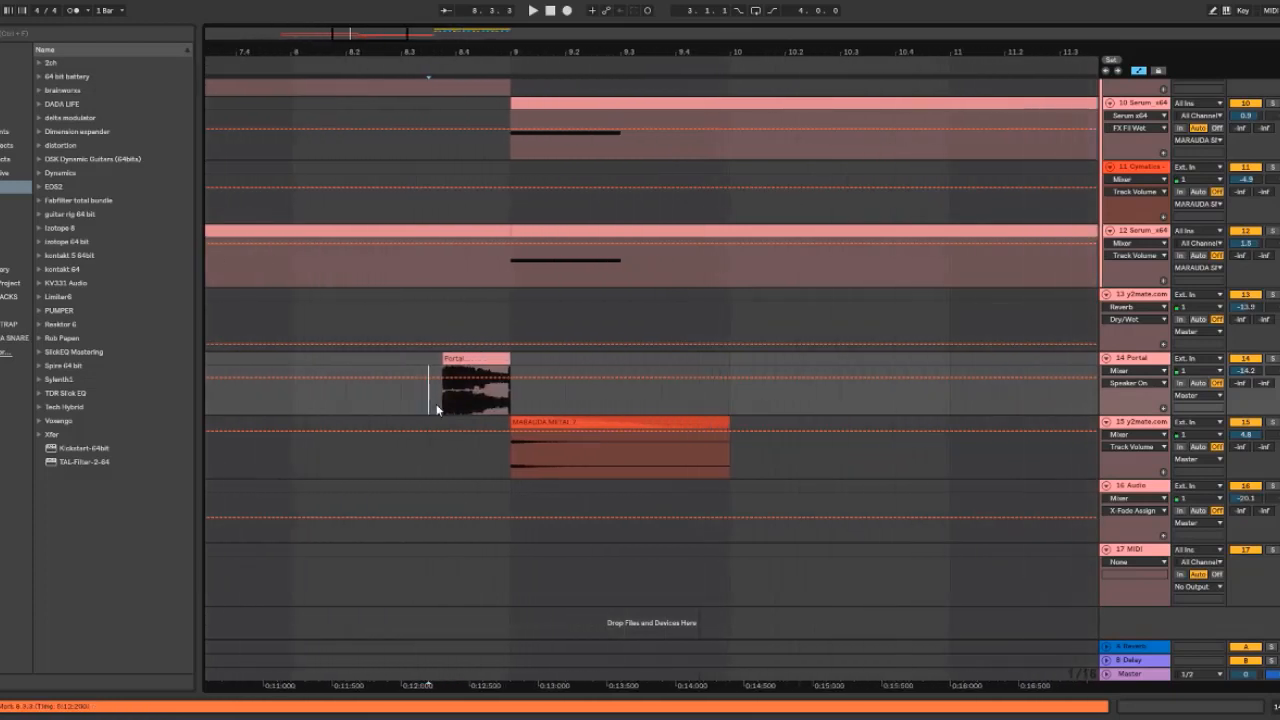
{"action": "key", "text": "space"}
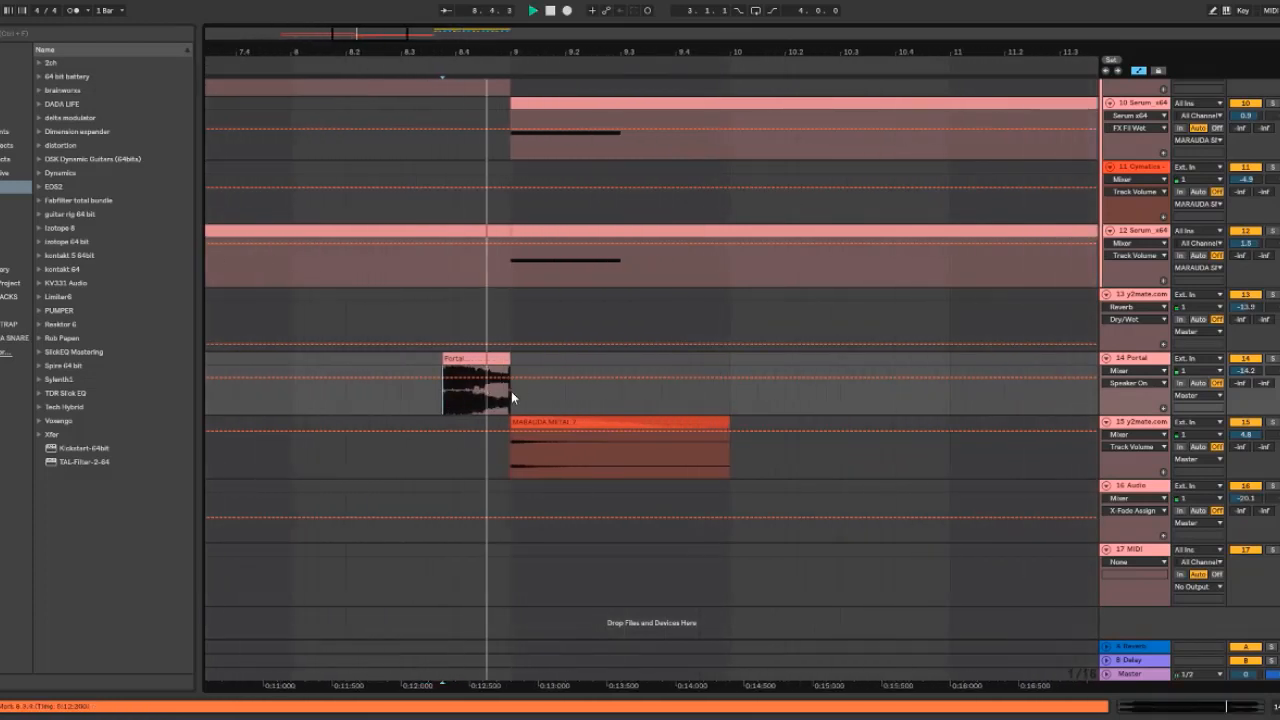
{"action": "key", "text": "space"}
Zoom out to show bars 4 to 11 and play the build-up from bar 5
{"action": "left_click_drag", "start_coordinate": [575, 52], "coordinate": [637, 38]}
{"action": "scroll", "coordinate": [434, 134], "scroll_direction": "up", "scroll_amount": 1}
{"action": "scroll", "coordinate": [283, 150], "scroll_direction": "up", "scroll_amount": 4}
{"action": "left_click_drag", "start_coordinate": [423, 44], "coordinate": [528, 45]}
{"action": "left_click", "coordinate": [349, 230]}
{"action": "key", "text": "space"}
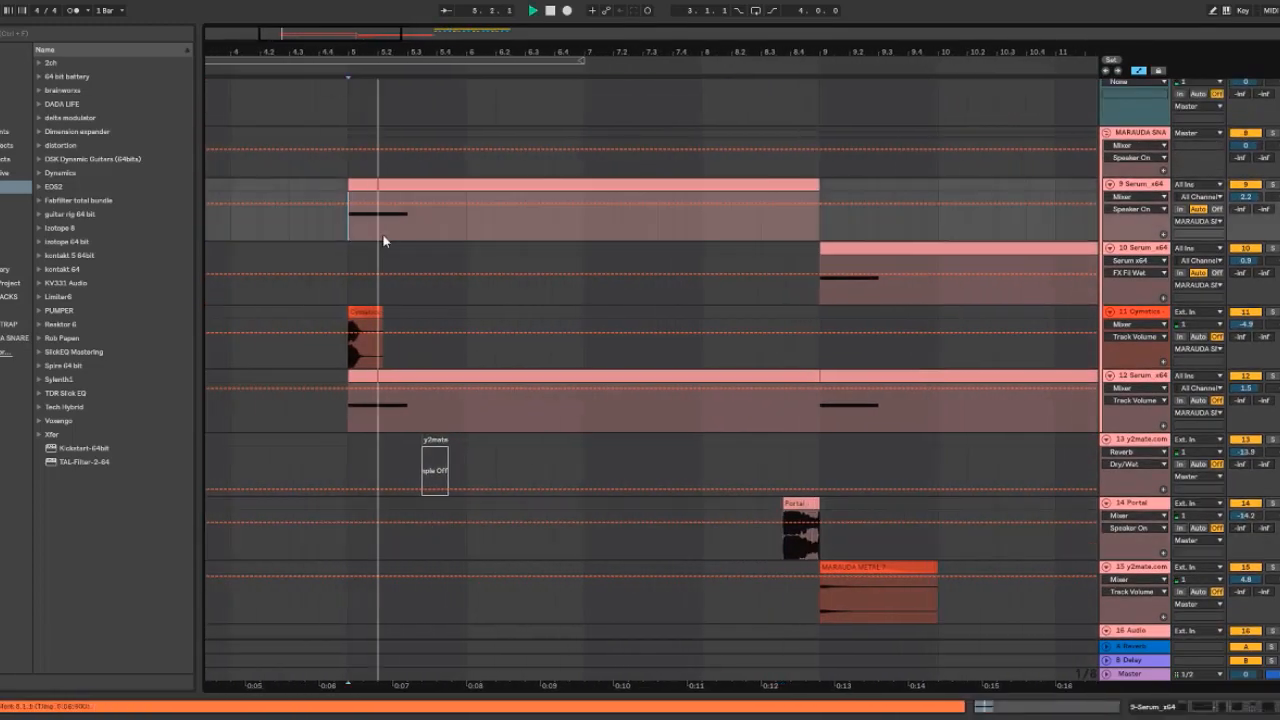
Replay the section starting at bar 9 on the 10 Serum_x64 track
{"action": "key", "text": "space"}
{"action": "key", "text": "space"}
{"action": "key", "text": "space"}
{"action": "left_click", "coordinate": [835, 300]}
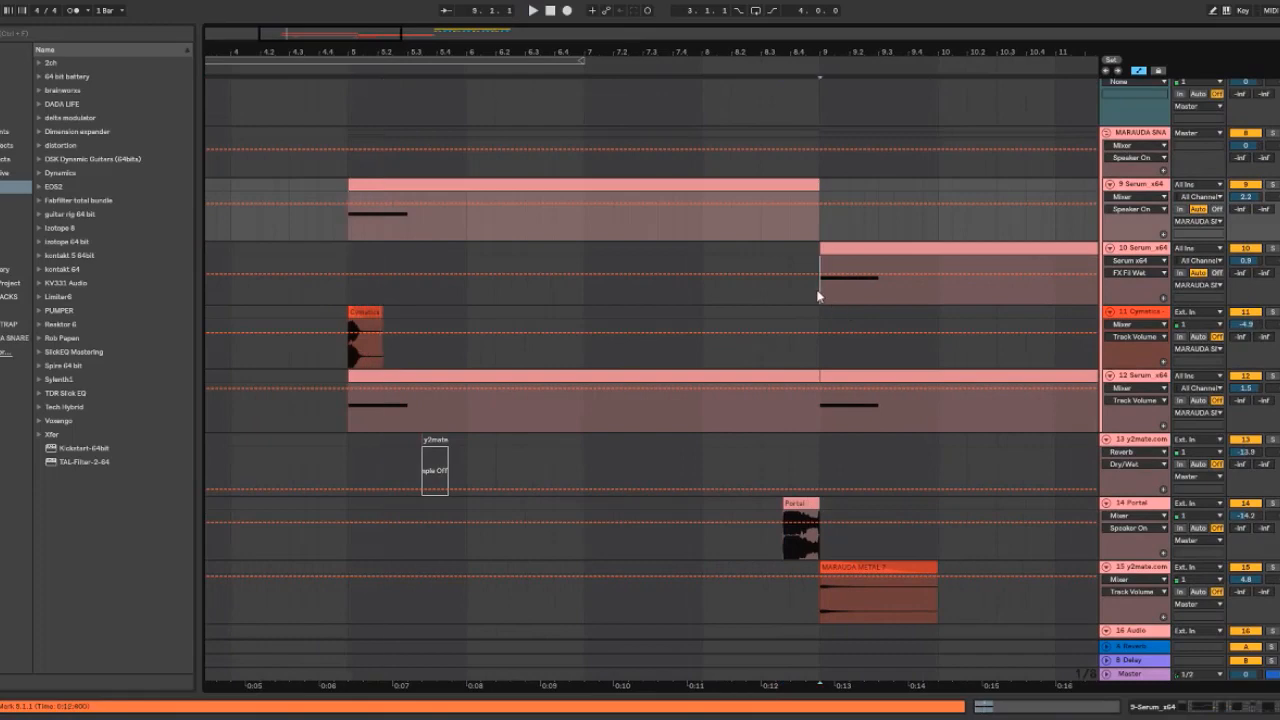
{"action": "key", "text": "space"}
{"action": "key", "text": "space"}
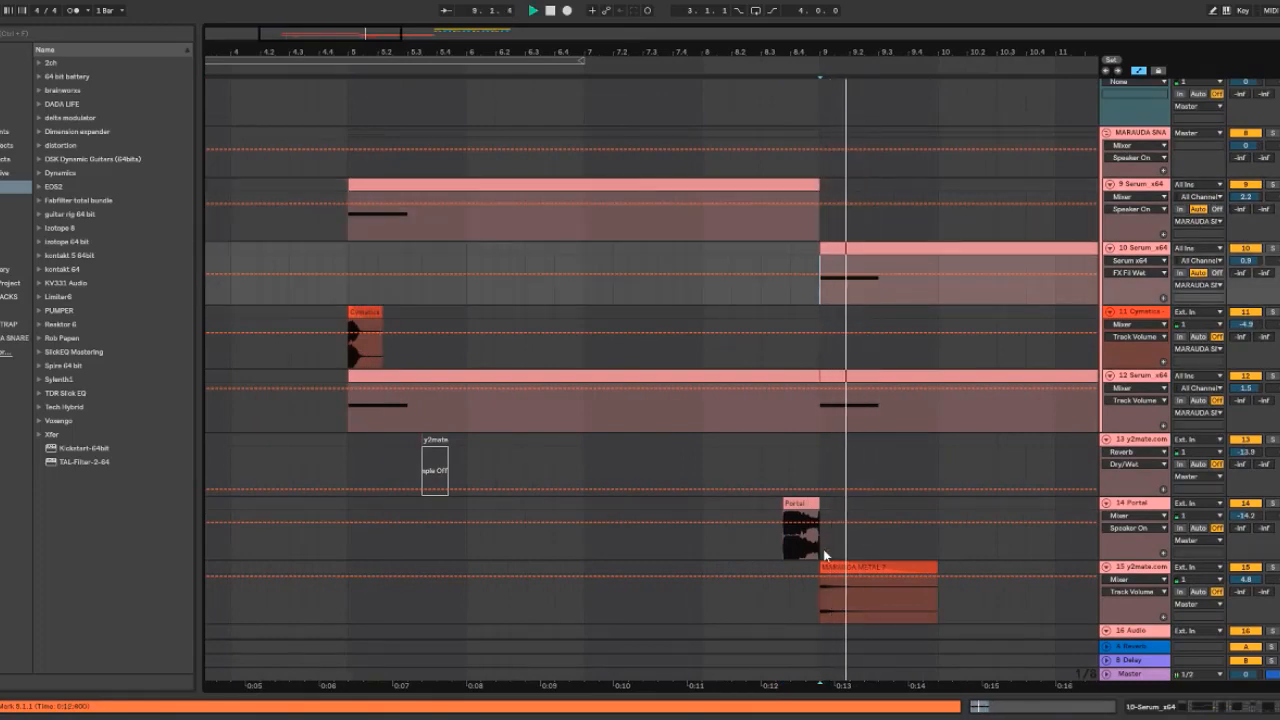
{"action": "key", "text": "space"}
Play from the Portal clip on the 14 Portal track several times to hear the transition
{"action": "left_click", "coordinate": [786, 551]}
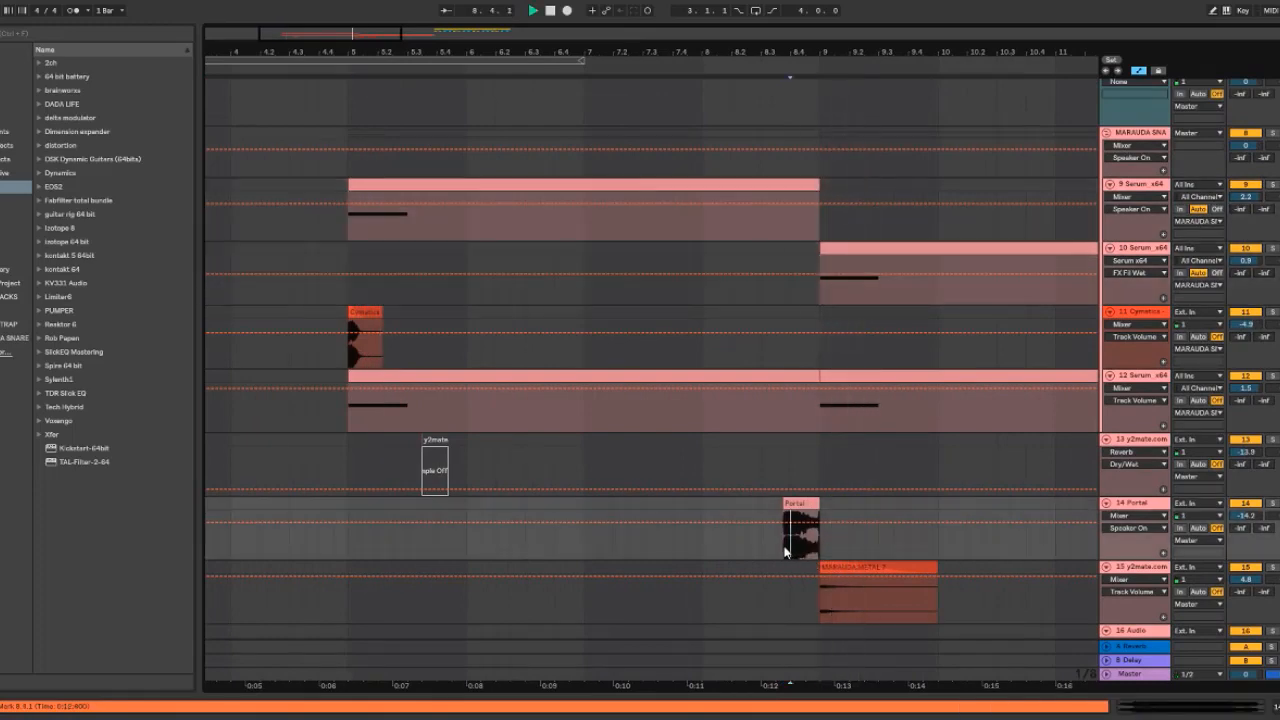
{"action": "key", "text": "space"}
{"action": "left_click", "coordinate": [780, 550]}
{"action": "key", "text": "space"}
{"action": "key", "text": "space"}
{"action": "key", "text": "space"}
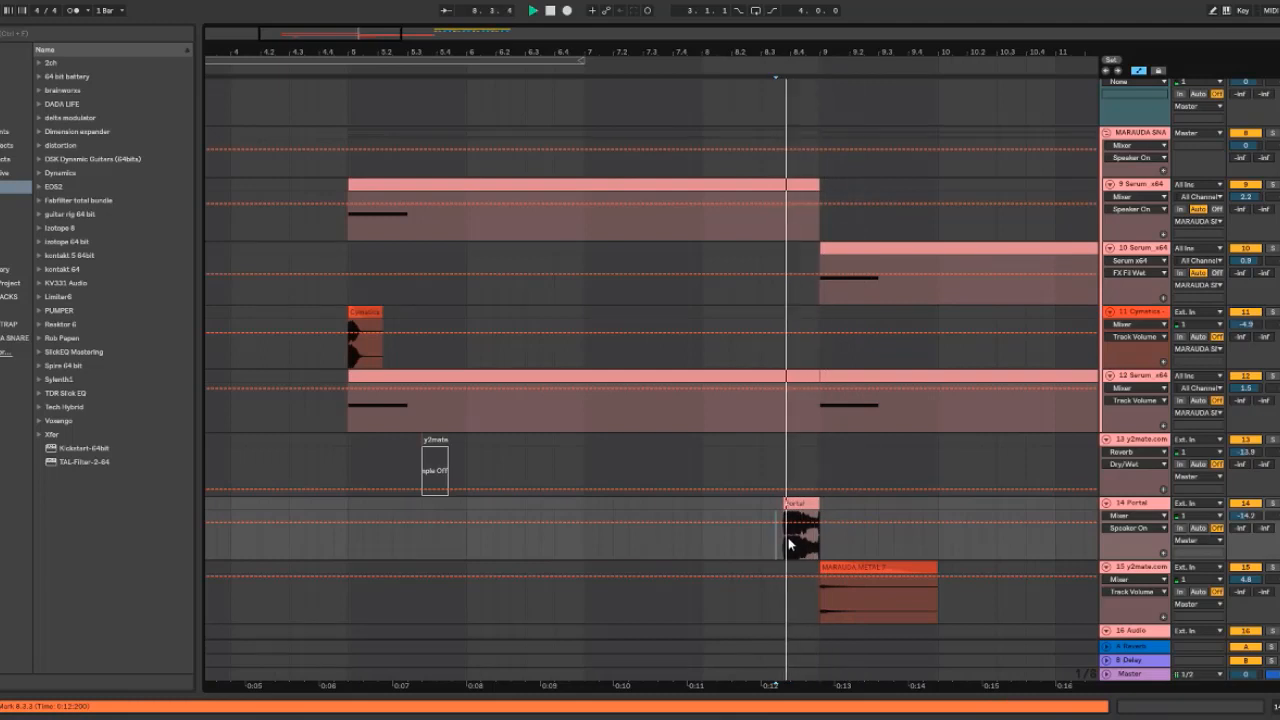
{"action": "key", "text": "space"}
{"action": "key", "text": "space"}
Play again from bar 9 to compare the start of the next section
{"action": "key", "text": "space"}
{"action": "key", "text": "space"}
{"action": "key", "text": "space"}
{"action": "left_click", "coordinate": [820, 298]}
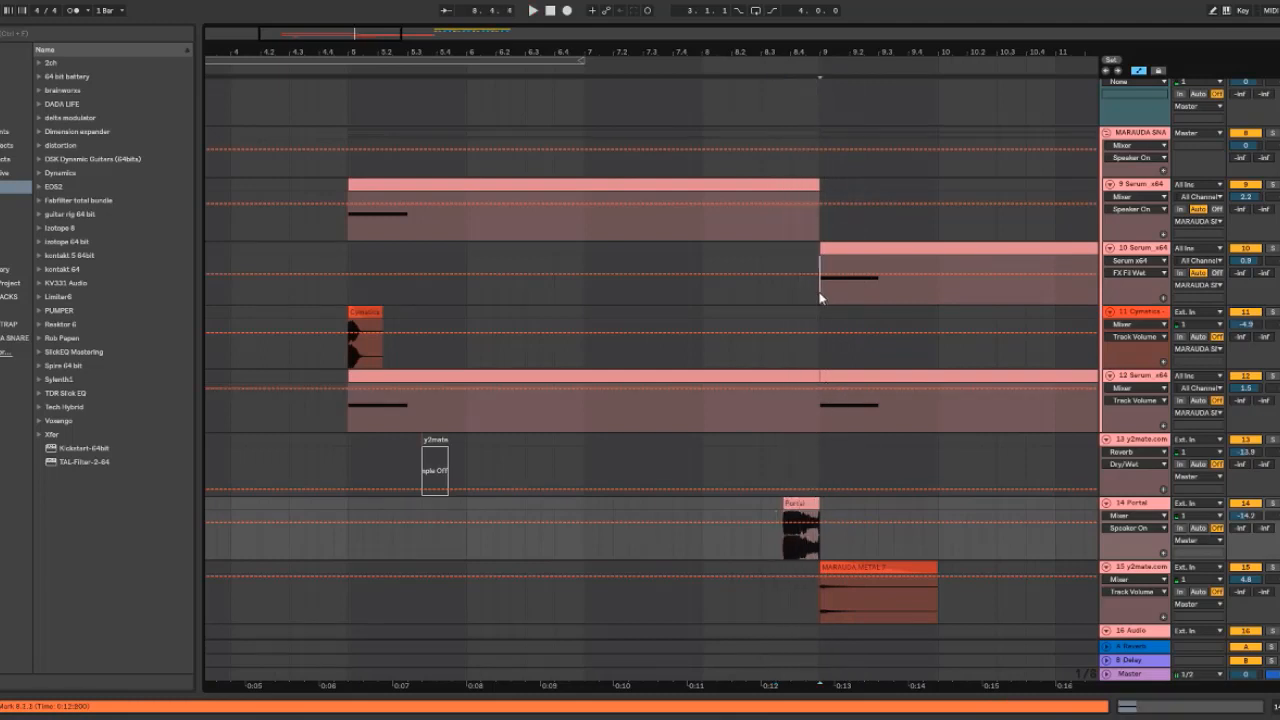
{"action": "key", "text": "space"}
{"action": "key", "text": "space"}
{"action": "key", "text": "space"}
{"action": "key", "text": "space"}
Scroll up to the drop section starting at bar 13 and play it
{"action": "left_click_drag", "start_coordinate": [356, 35], "coordinate": [322, 41]}
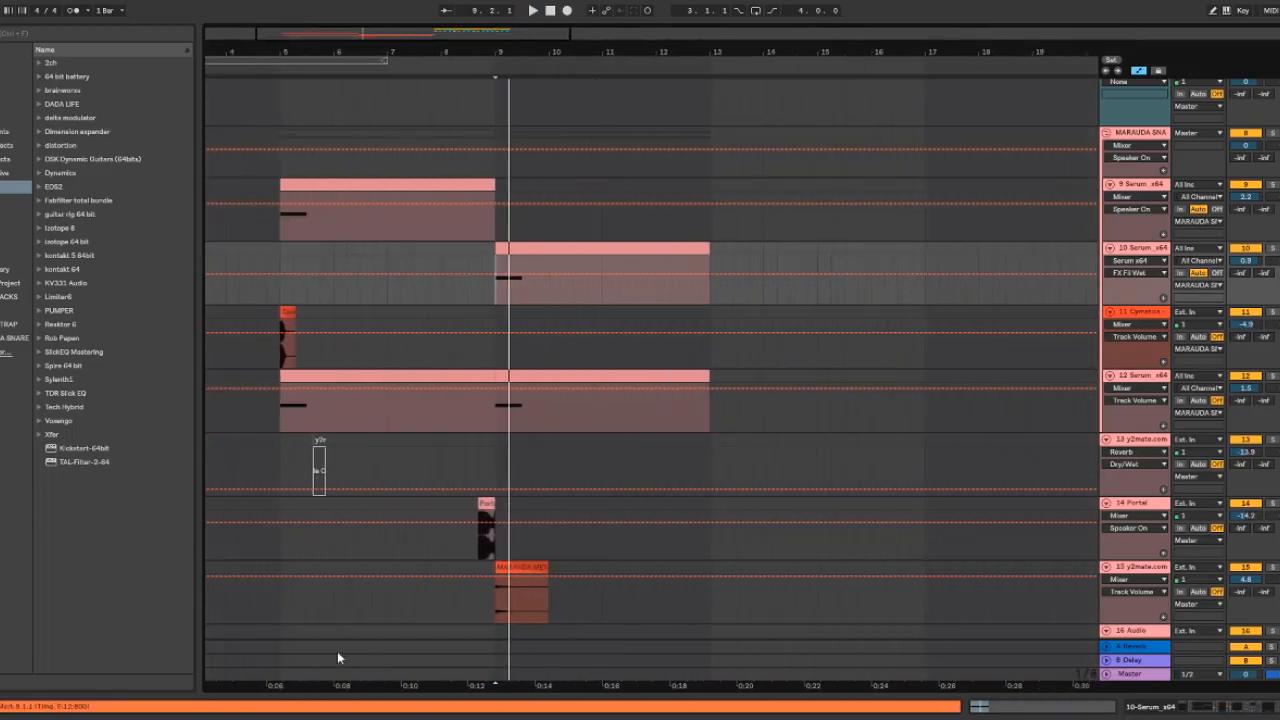
{"action": "scroll", "coordinate": [338, 658], "scroll_direction": "up", "scroll_amount": 8}
{"action": "left_click", "coordinate": [712, 178]}
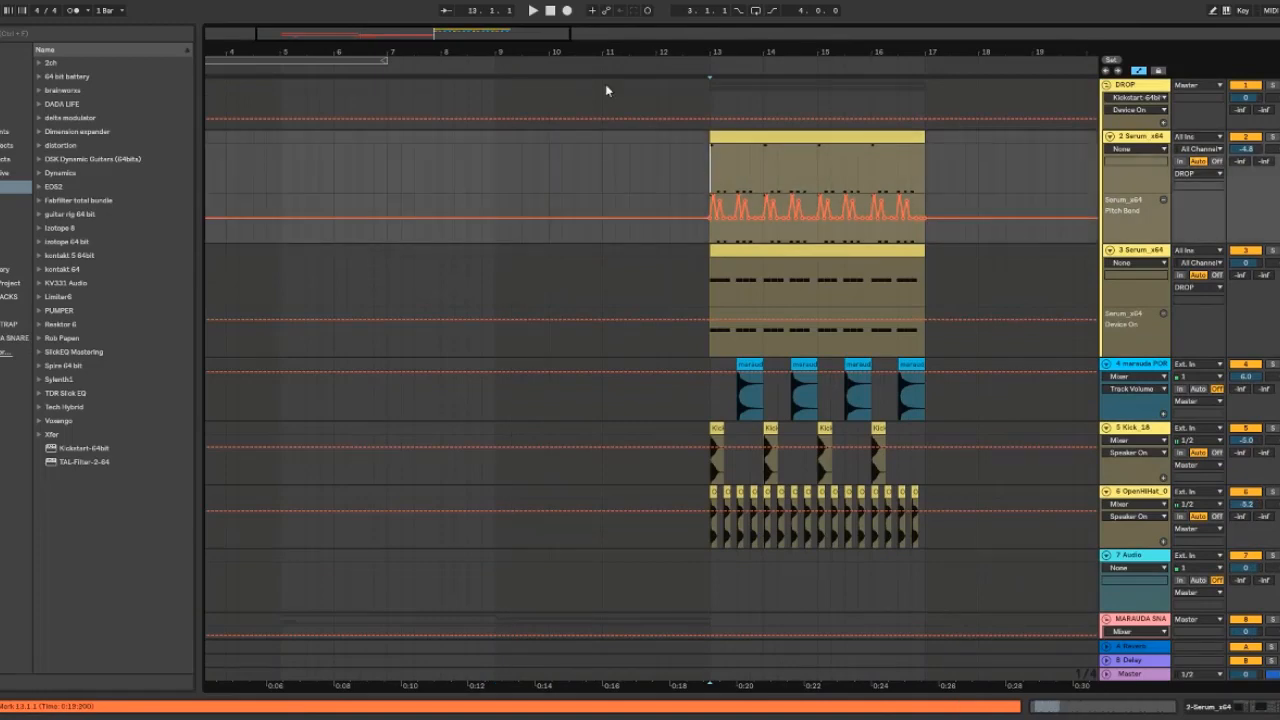
{"action": "left_click_drag", "start_coordinate": [483, 39], "coordinate": [529, 46]}
{"action": "key", "text": "space"}
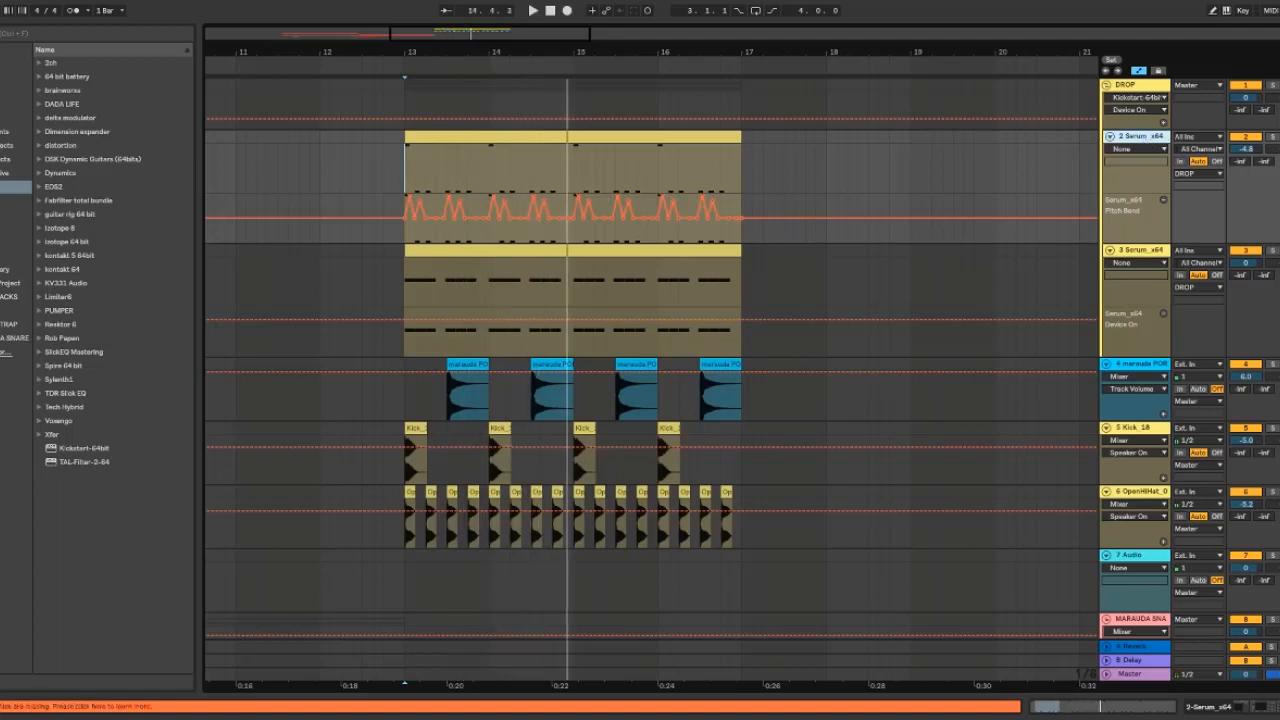
Open the Serum instrument on the 2 Serum_x64 track to view its patch, then close it
{"action": "double_click", "coordinate": [1146, 137]}
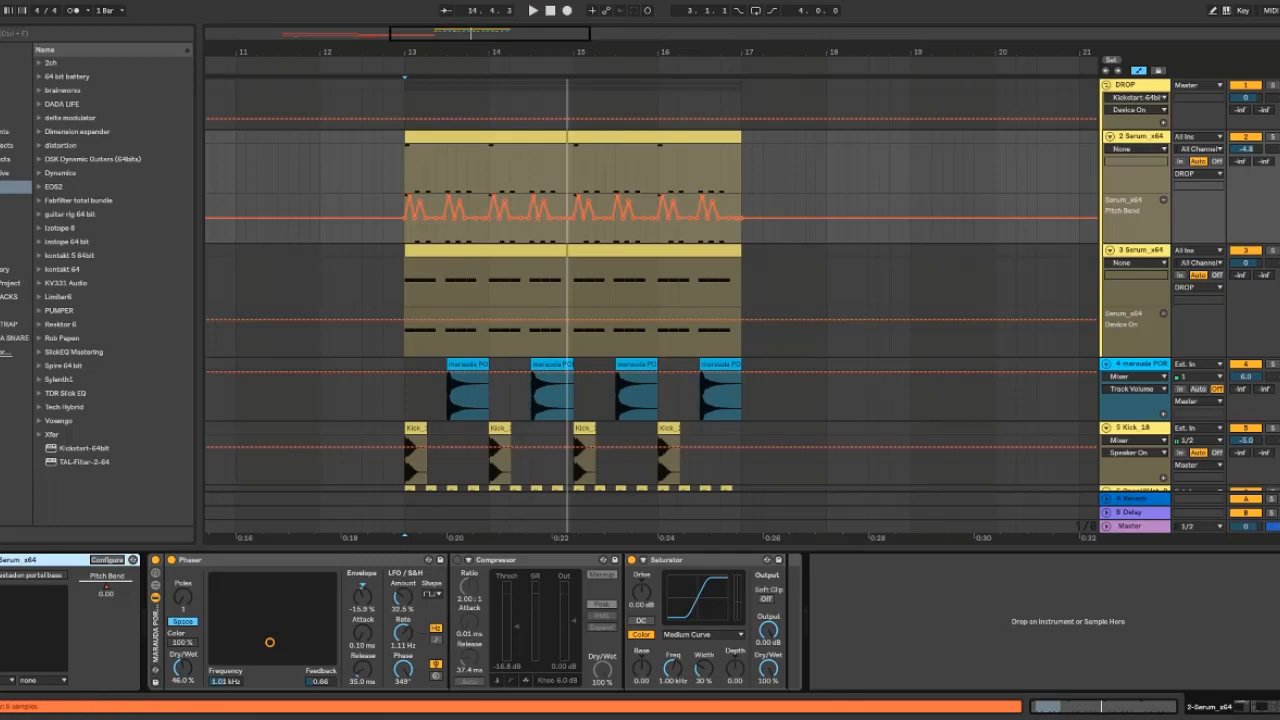
{"action": "left_click", "coordinate": [27, 556]}
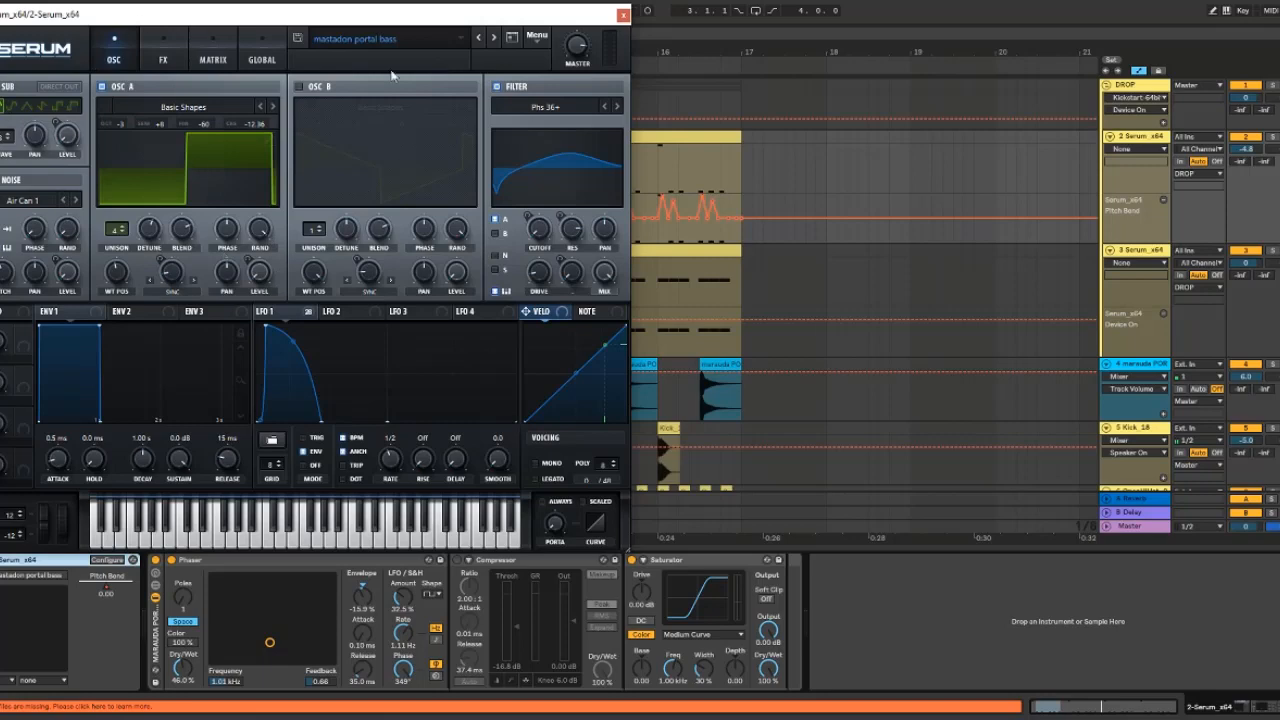
{"action": "left_click", "coordinate": [623, 16]}
{"action": "key", "text": "ctrl+alt+l"}
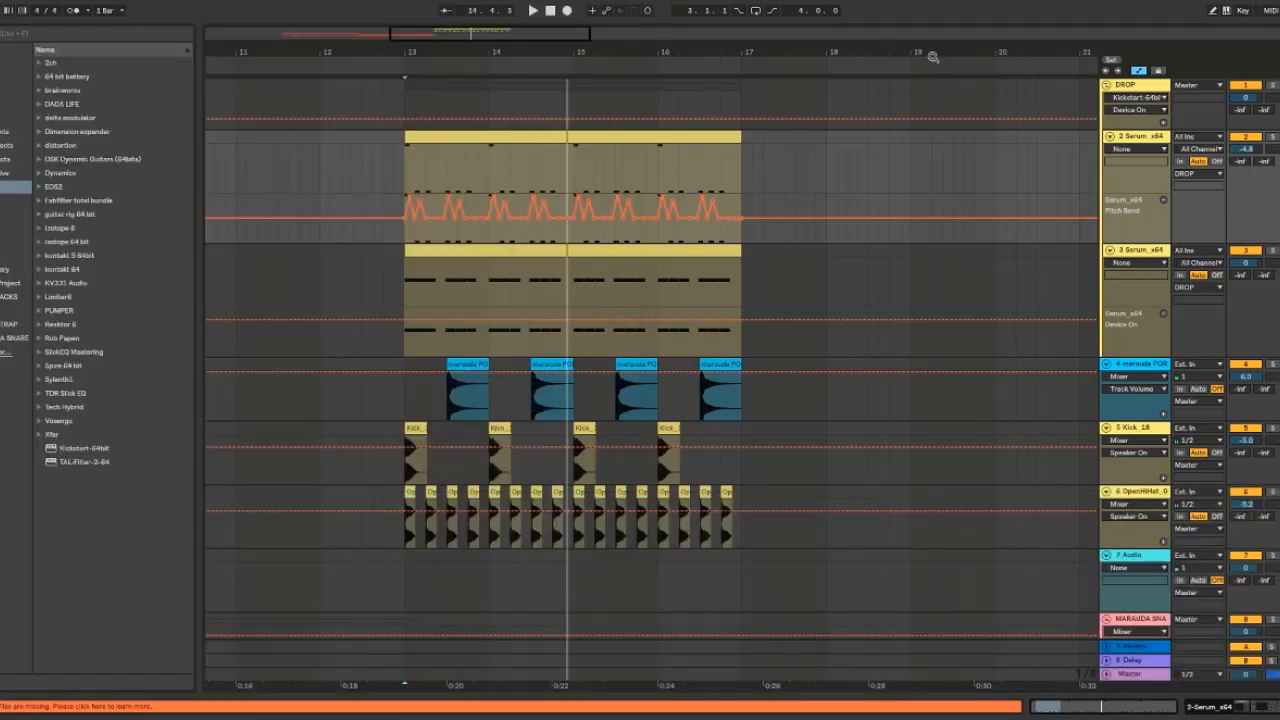
Zoom out and scroll down to show tracks 9 to 16 around bar 9
{"action": "left_click_drag", "start_coordinate": [540, 33], "coordinate": [460, 38]}
{"action": "scroll", "coordinate": [480, 251], "scroll_direction": "down", "scroll_amount": 10}
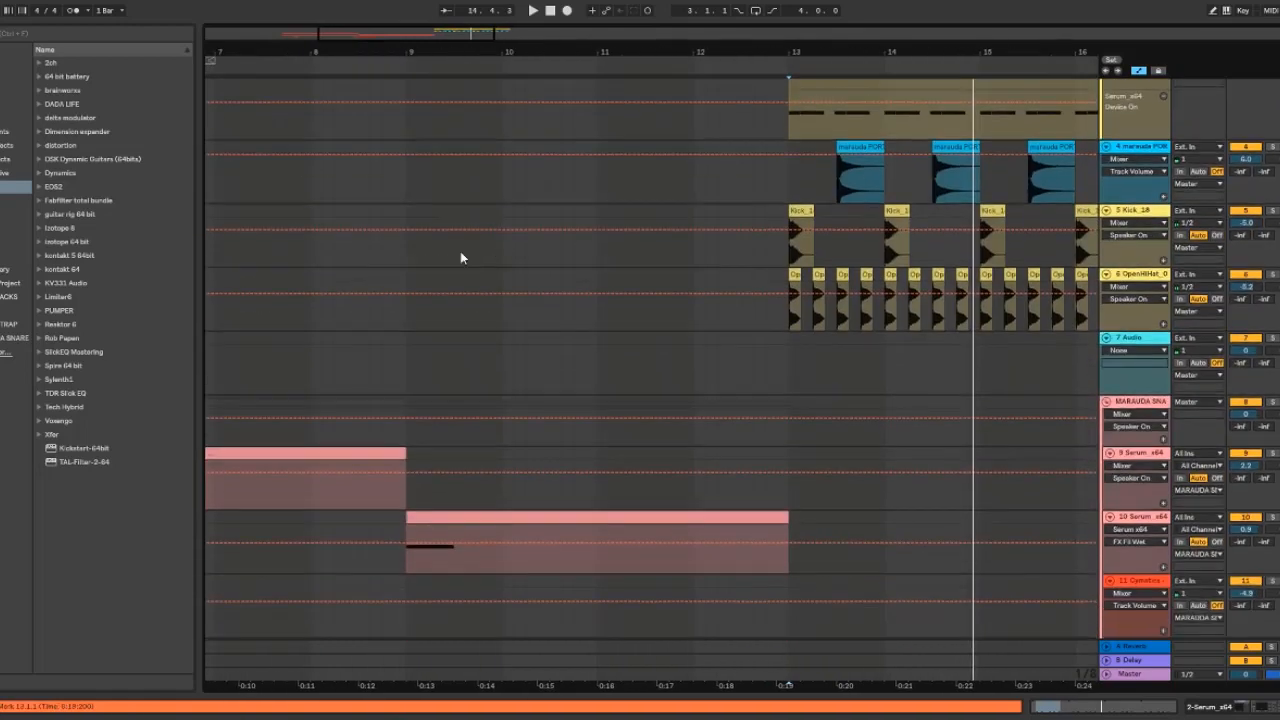
{"action": "scroll", "coordinate": [462, 266], "scroll_direction": "down", "scroll_amount": 5}
{"action": "scroll", "coordinate": [457, 262], "scroll_direction": "up", "scroll_amount": 2}
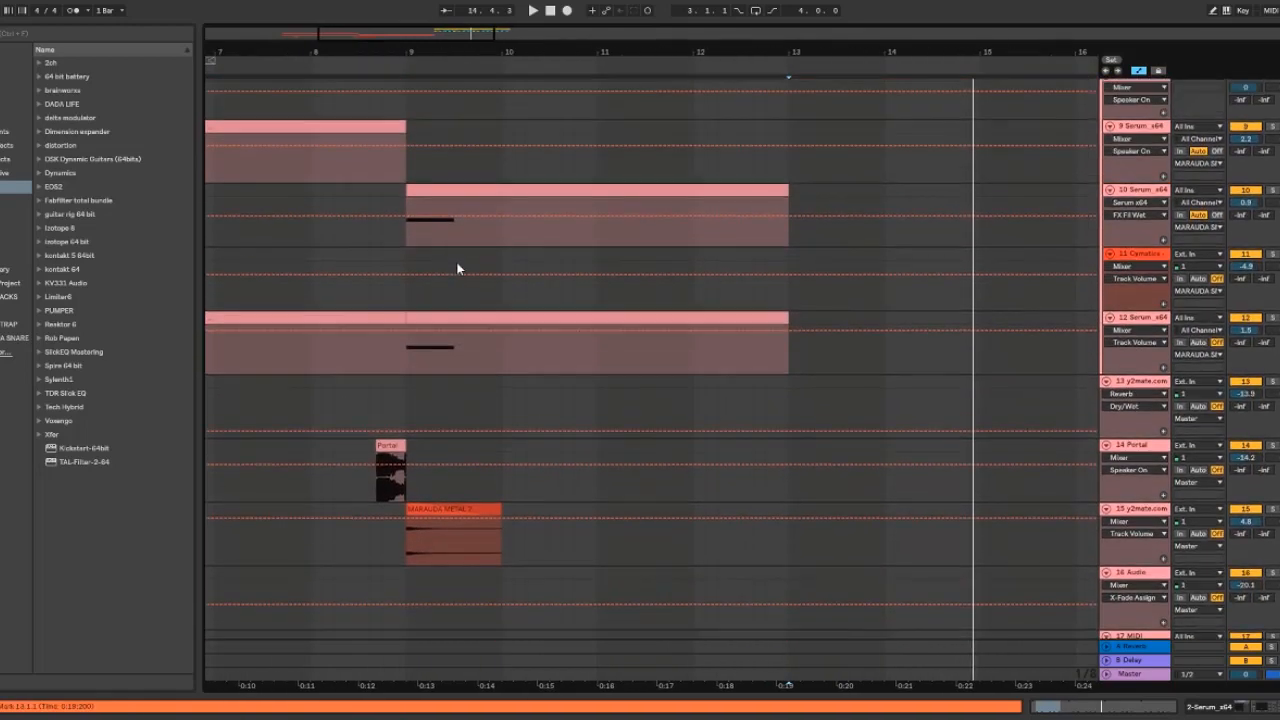
{"action": "left_click", "coordinate": [465, 244]}
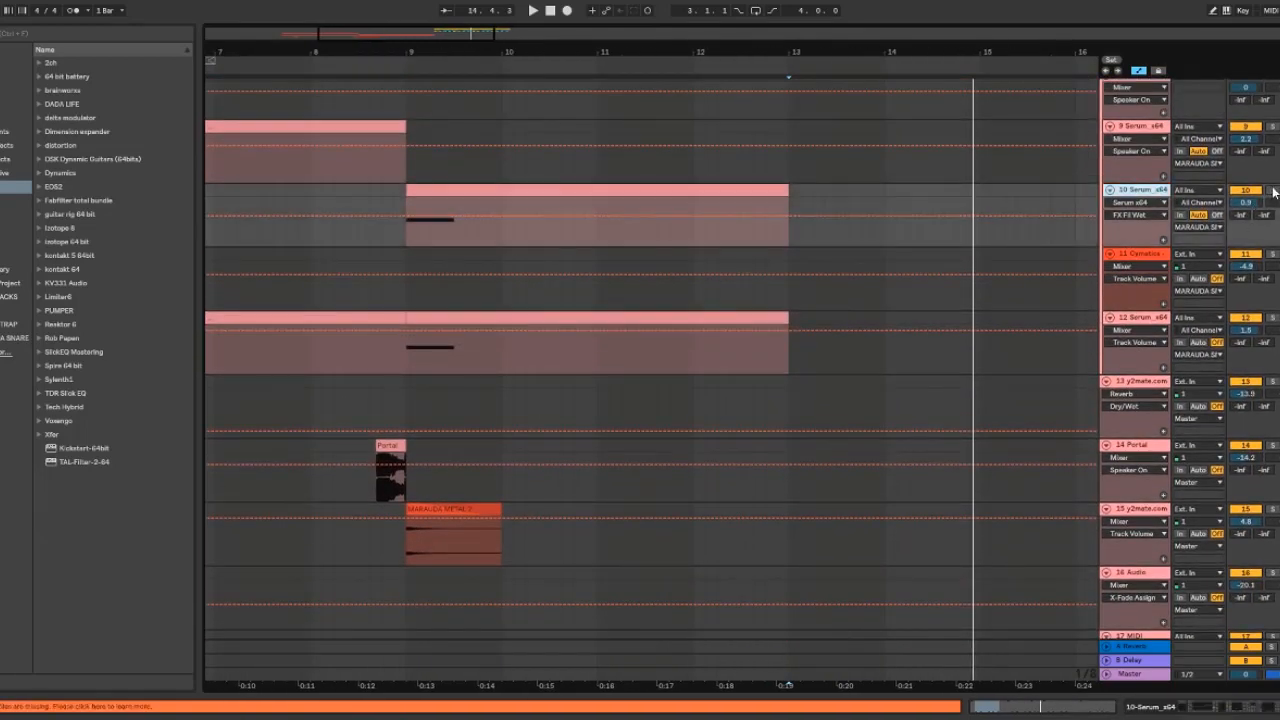
Play from bar 9 on the 10 Serum_x64 track and listen to the MARAUDA METAL clip
{"action": "left_click", "coordinate": [409, 237]}
{"action": "key", "text": "space"}
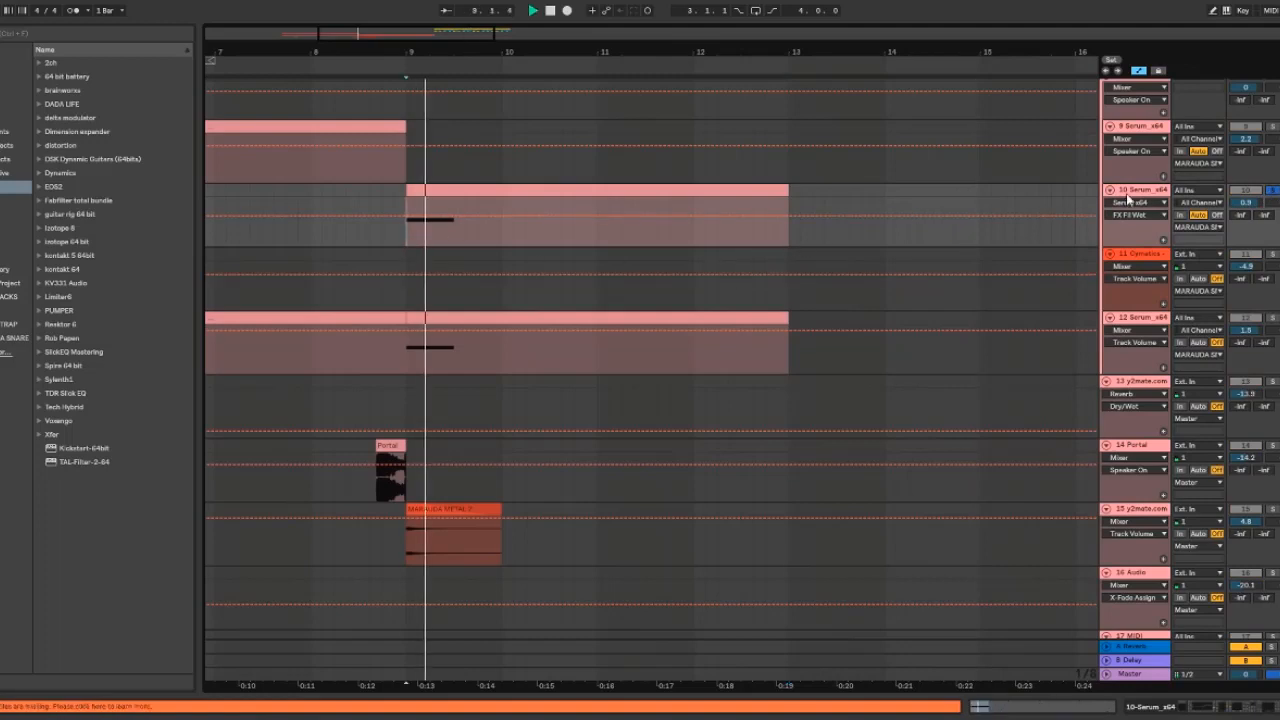
{"action": "key", "text": "space"}
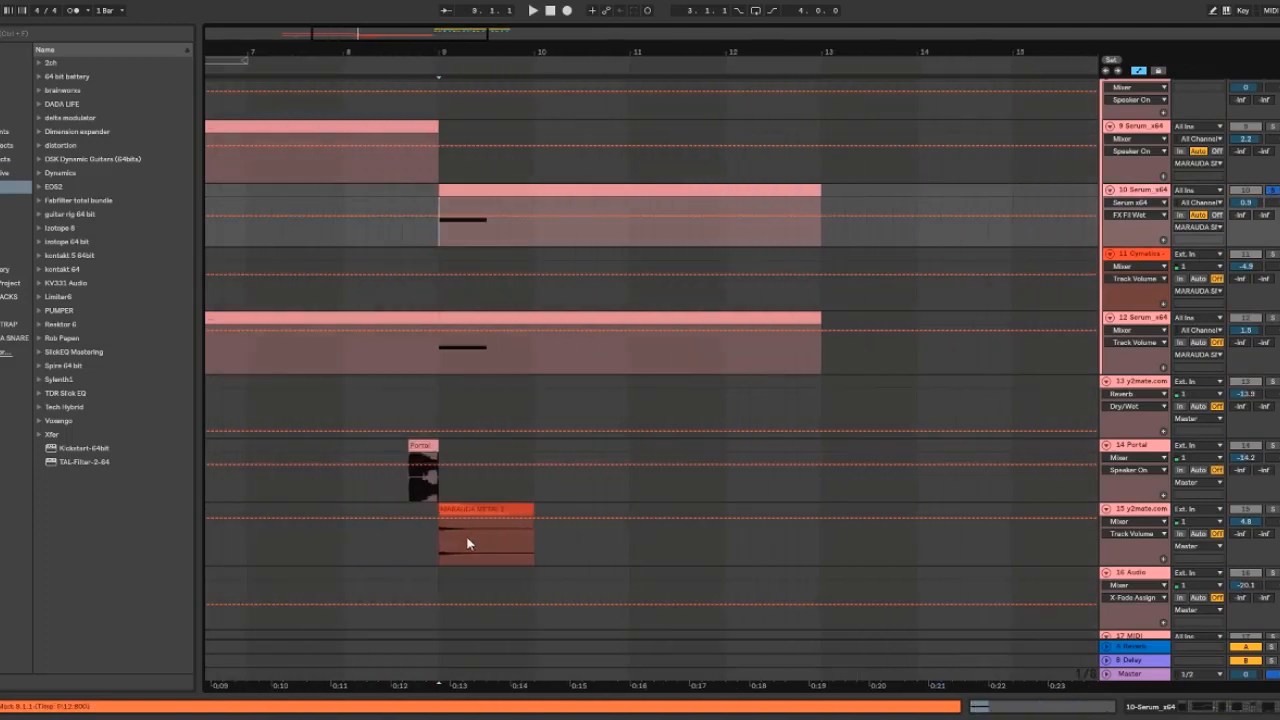
{"action": "left_click", "coordinate": [437, 557]}
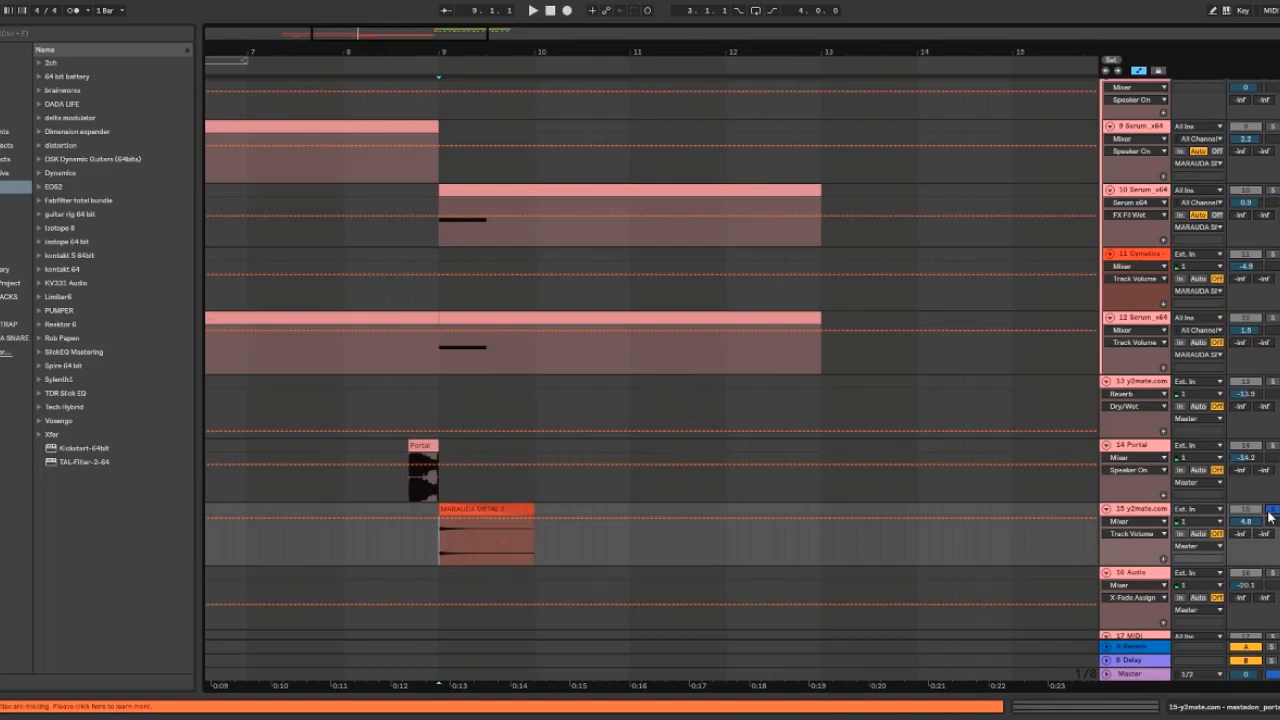
{"action": "key", "text": "space"}
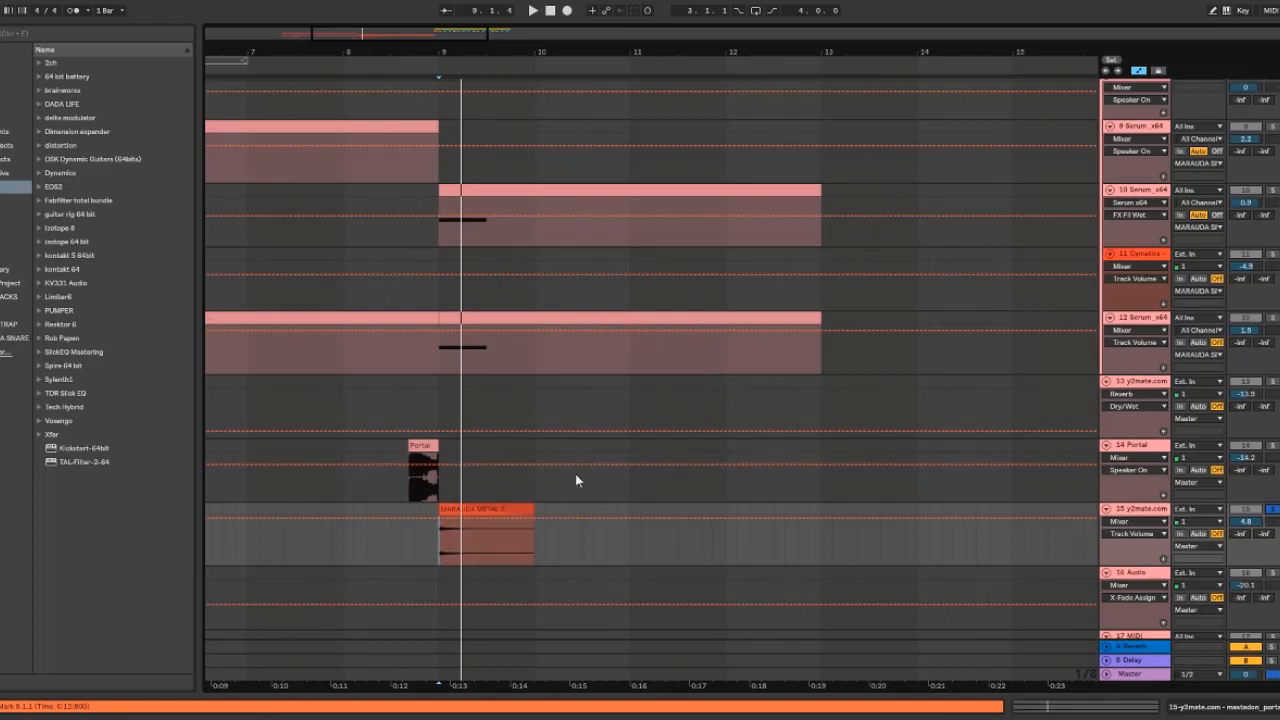
{"action": "left_click", "coordinate": [553, 508]}
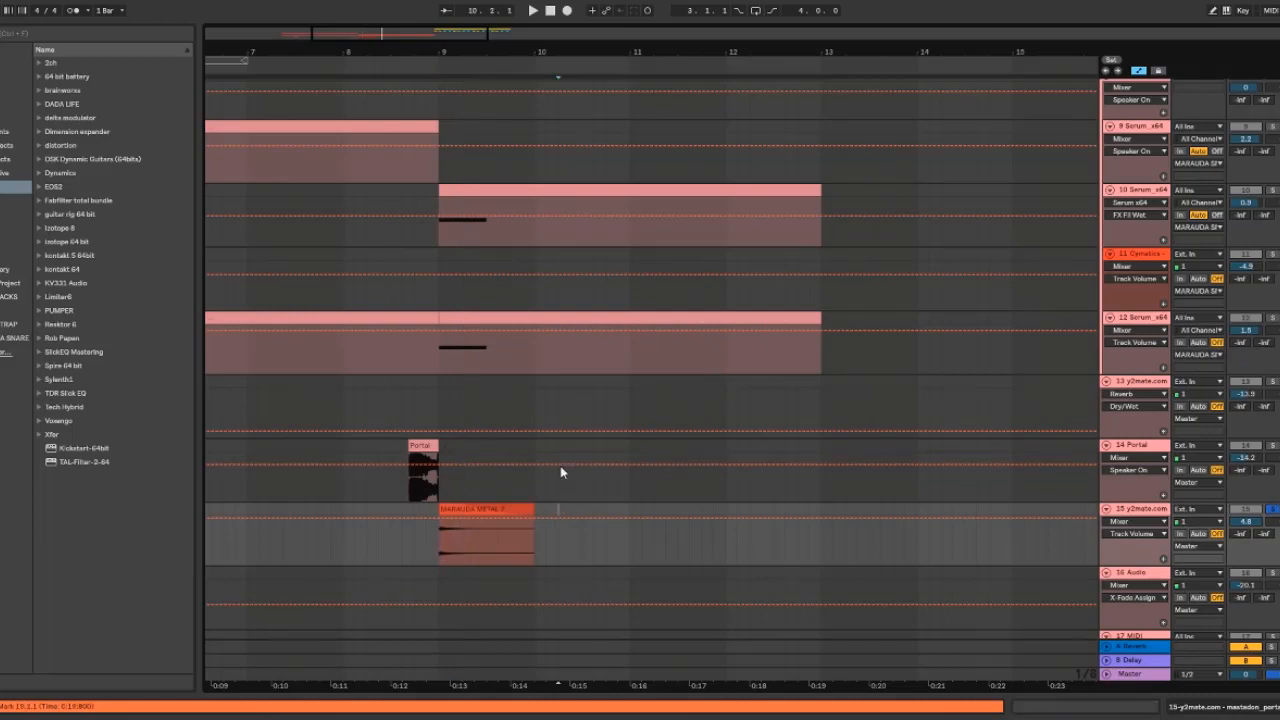
Select the first beat of the 10 Serum_x64 clip and then the MARAUDA METAL clip
{"action": "left_click_drag", "start_coordinate": [438, 231], "coordinate": [489, 190]}
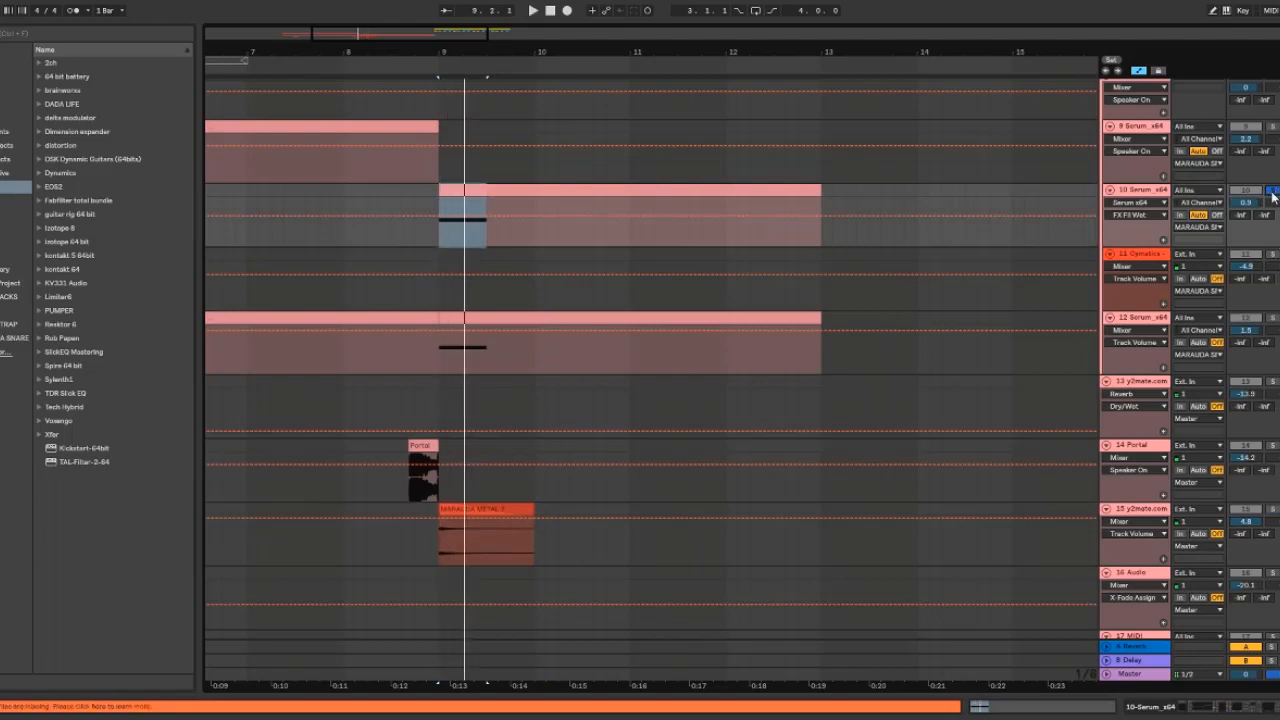
{"action": "left_click", "coordinate": [438, 366]}
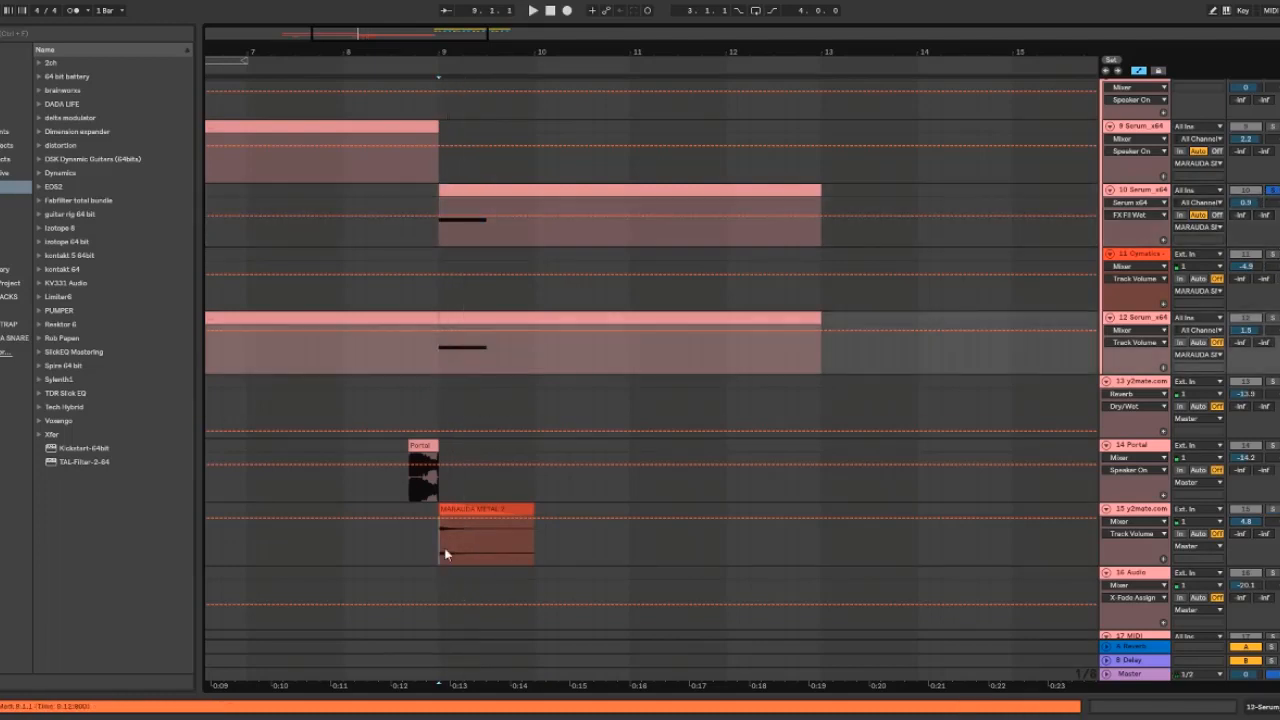
{"action": "left_click", "coordinate": [446, 555]}
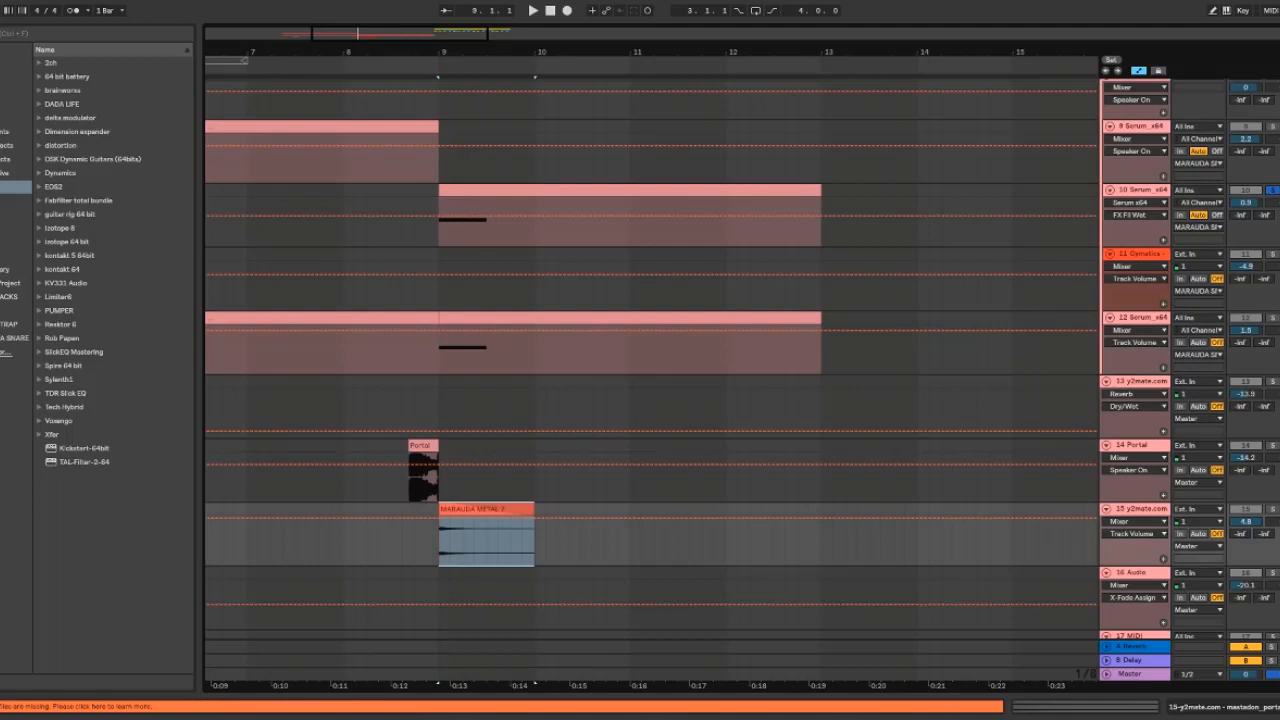
Open the snare sample folder in the browser and preview MARAUDA METAL samples 1 through 7
{"action": "left_click", "coordinate": [15, 338]}
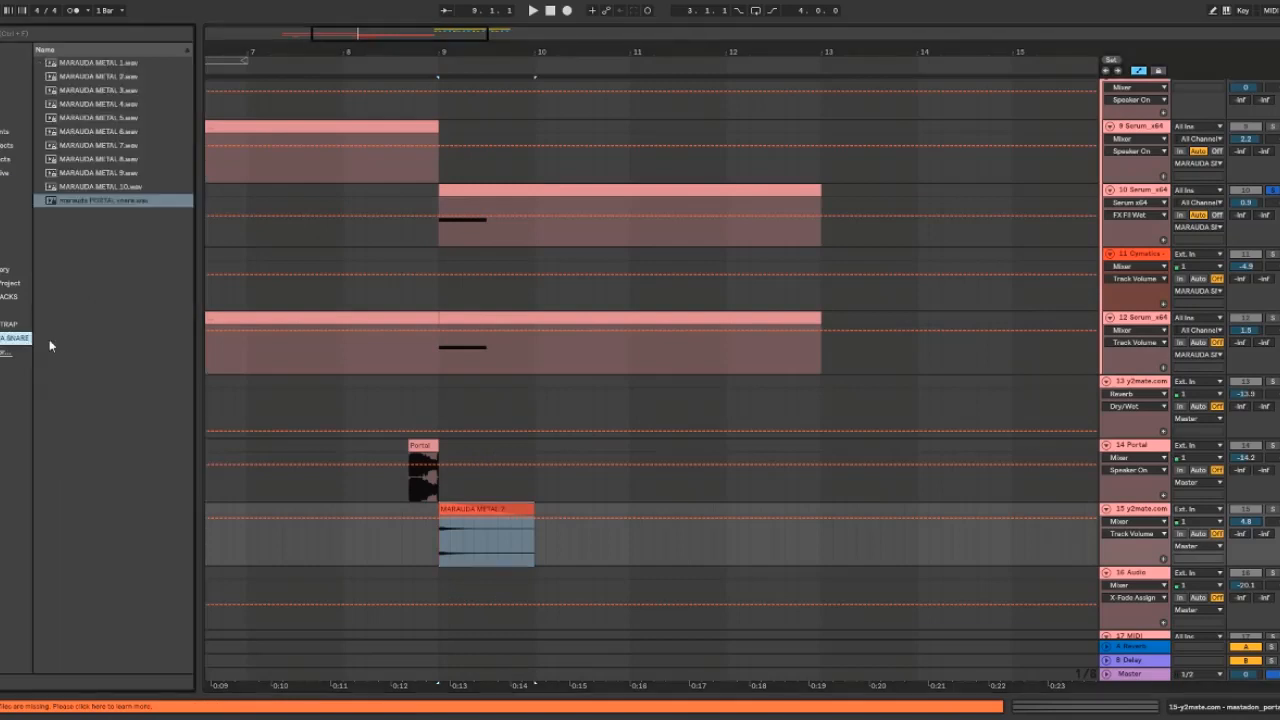
{"action": "left_click", "coordinate": [118, 63]}
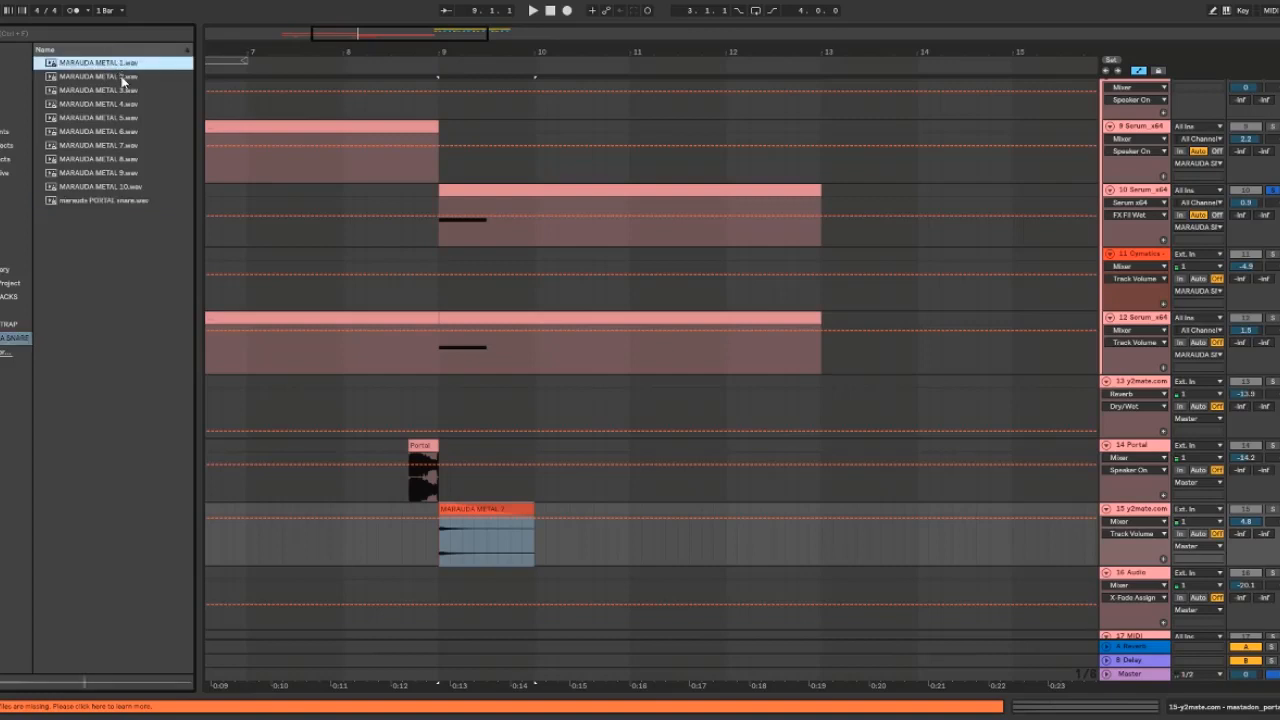
{"action": "left_click", "coordinate": [120, 77]}
{"action": "left_click", "coordinate": [122, 91]}
{"action": "left_click", "coordinate": [121, 105]}
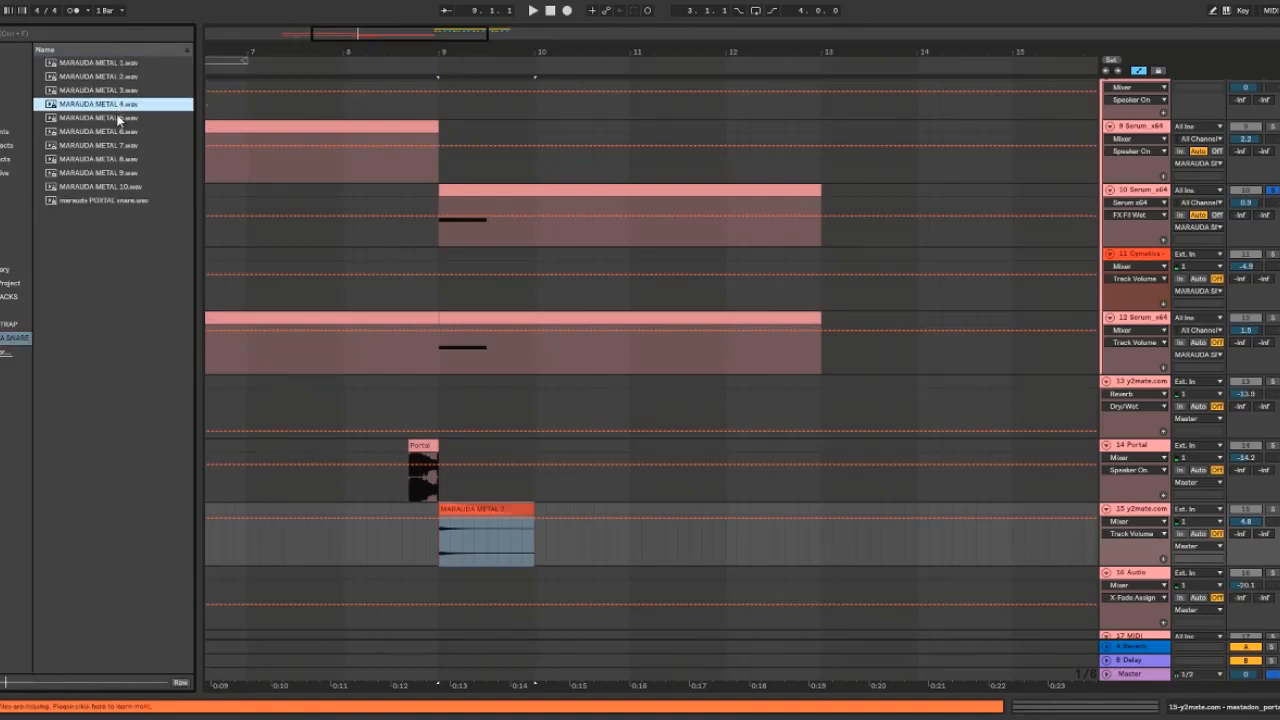
{"action": "left_click", "coordinate": [119, 119]}
{"action": "left_click", "coordinate": [120, 132]}
{"action": "left_click", "coordinate": [120, 145]}
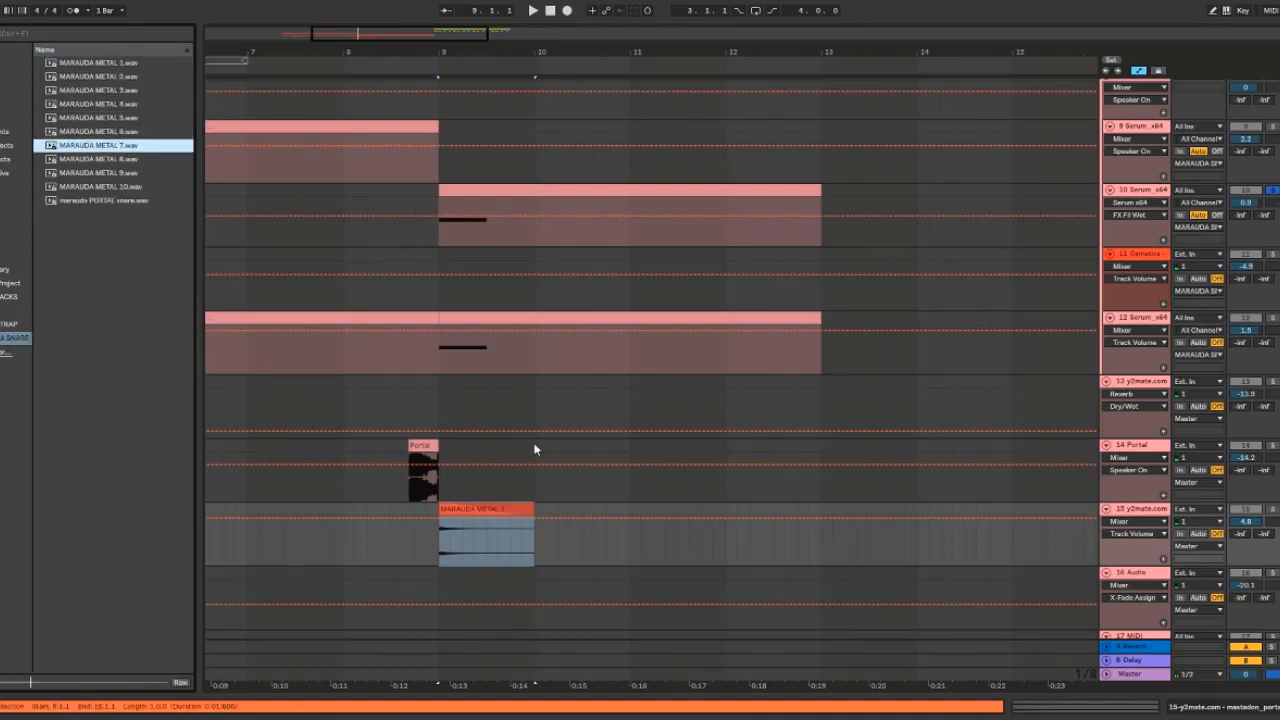
Open the device chain of the 10 Serum_x64 track and view its Serum patch, then close it
{"action": "left_click", "coordinate": [437, 546]}
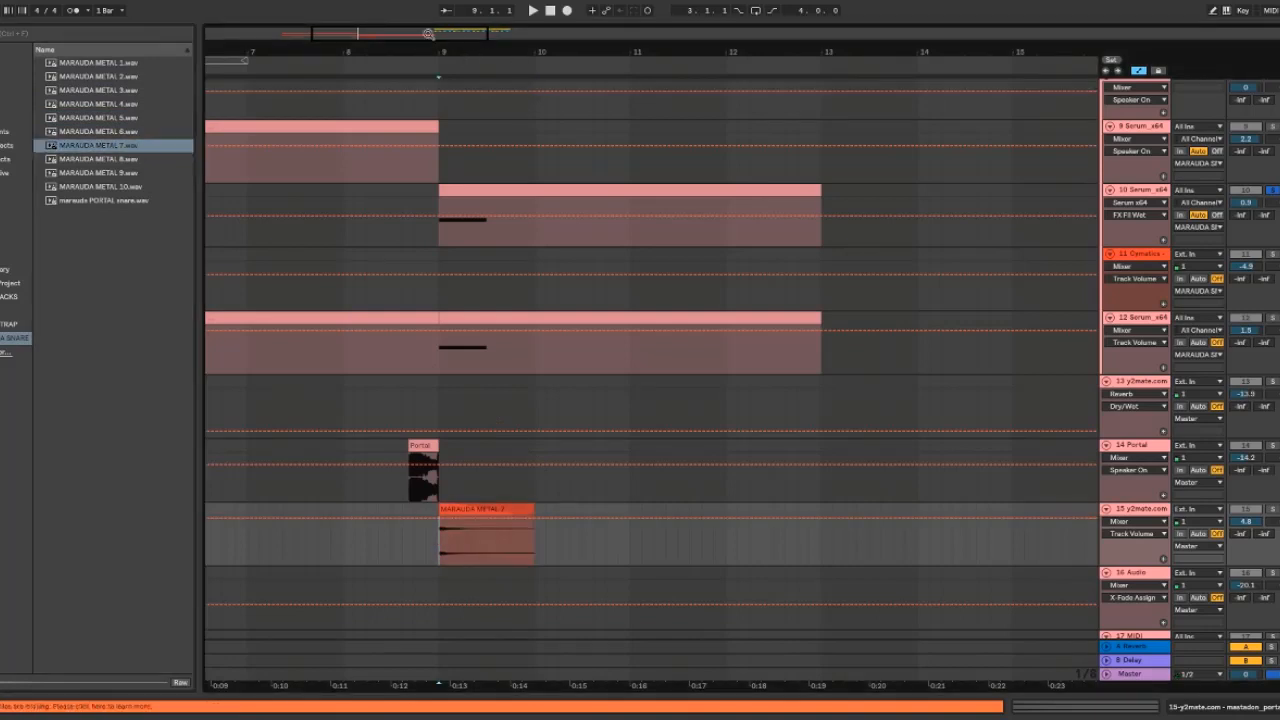
{"action": "left_click_drag", "start_coordinate": [428, 34], "coordinate": [428, 19]}
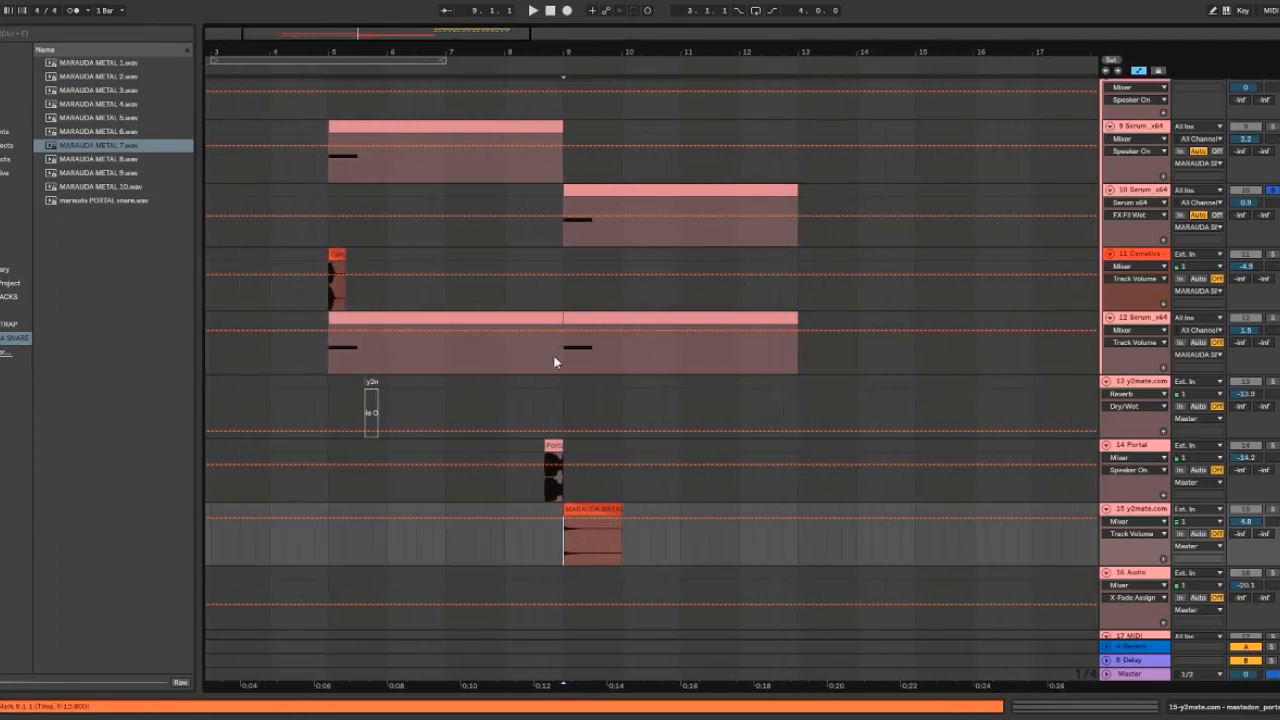
{"action": "left_click", "coordinate": [1140, 193]}
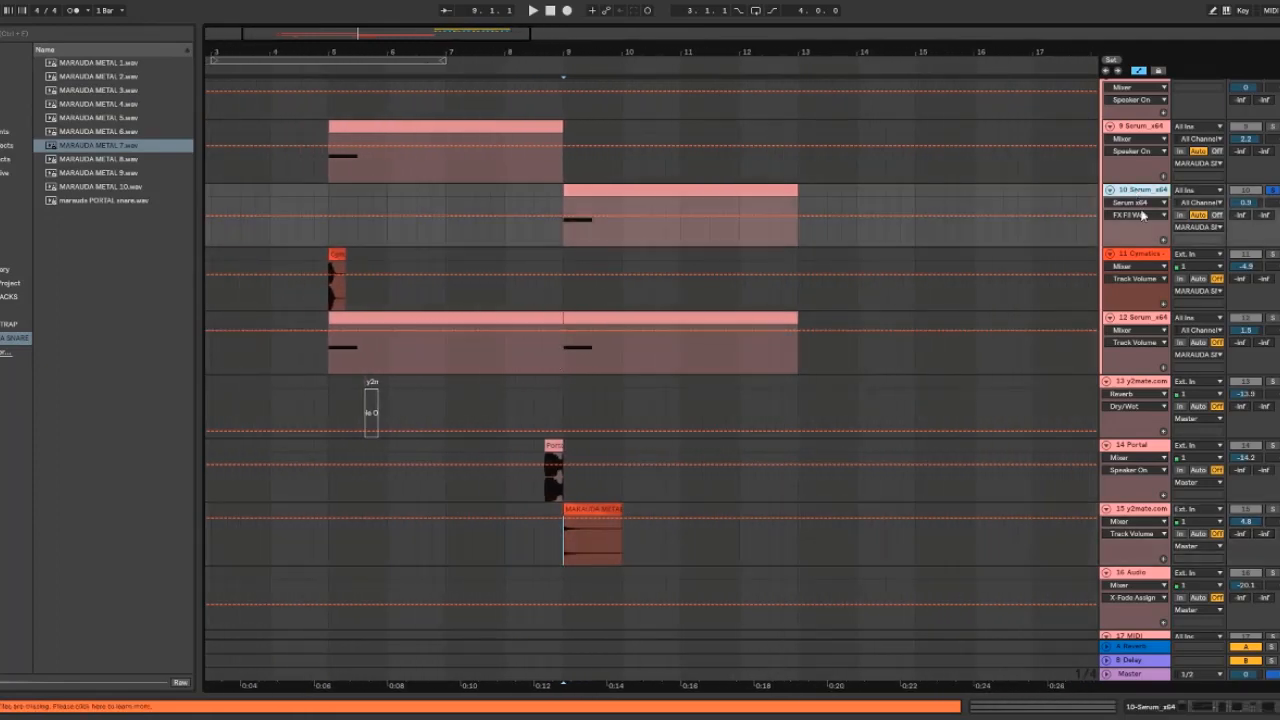
{"action": "left_click", "coordinate": [1272, 697]}
{"action": "left_click_drag", "start_coordinate": [1248, 711], "coordinate": [1145, 717]}
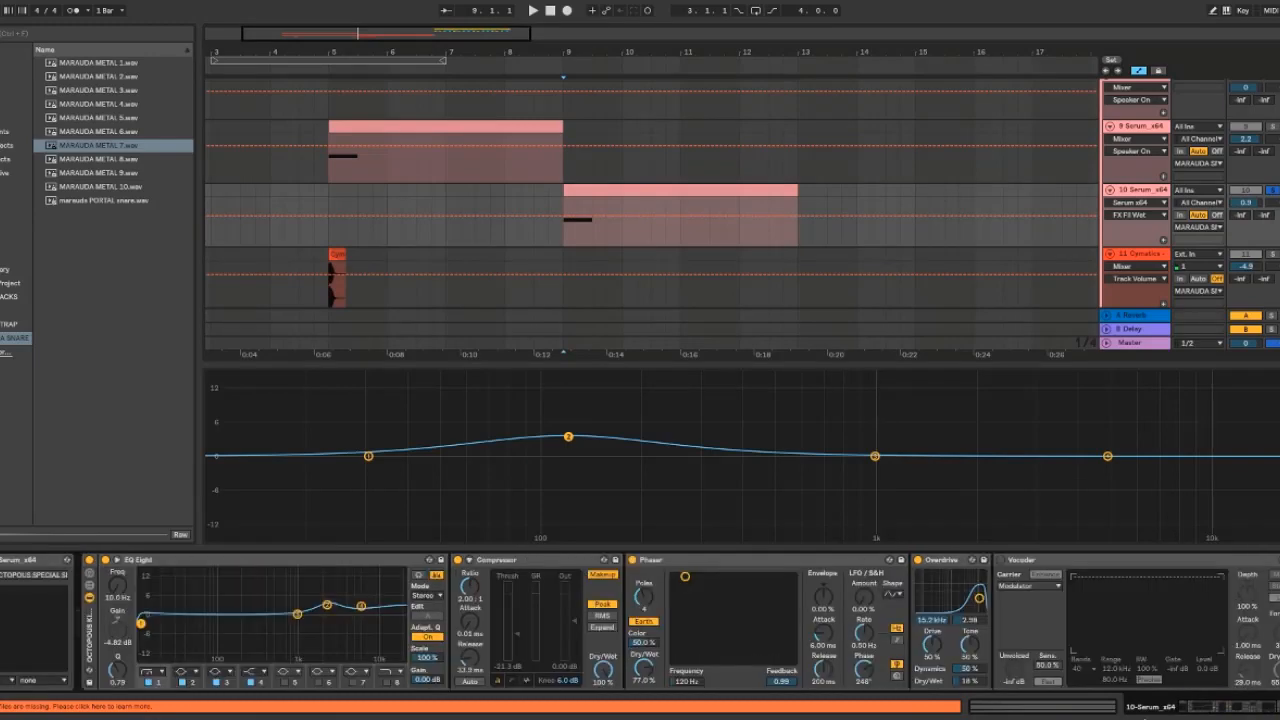
{"action": "left_click_drag", "start_coordinate": [1255, 712], "coordinate": [1118, 712]}
{"action": "left_click", "coordinate": [90, 640]}
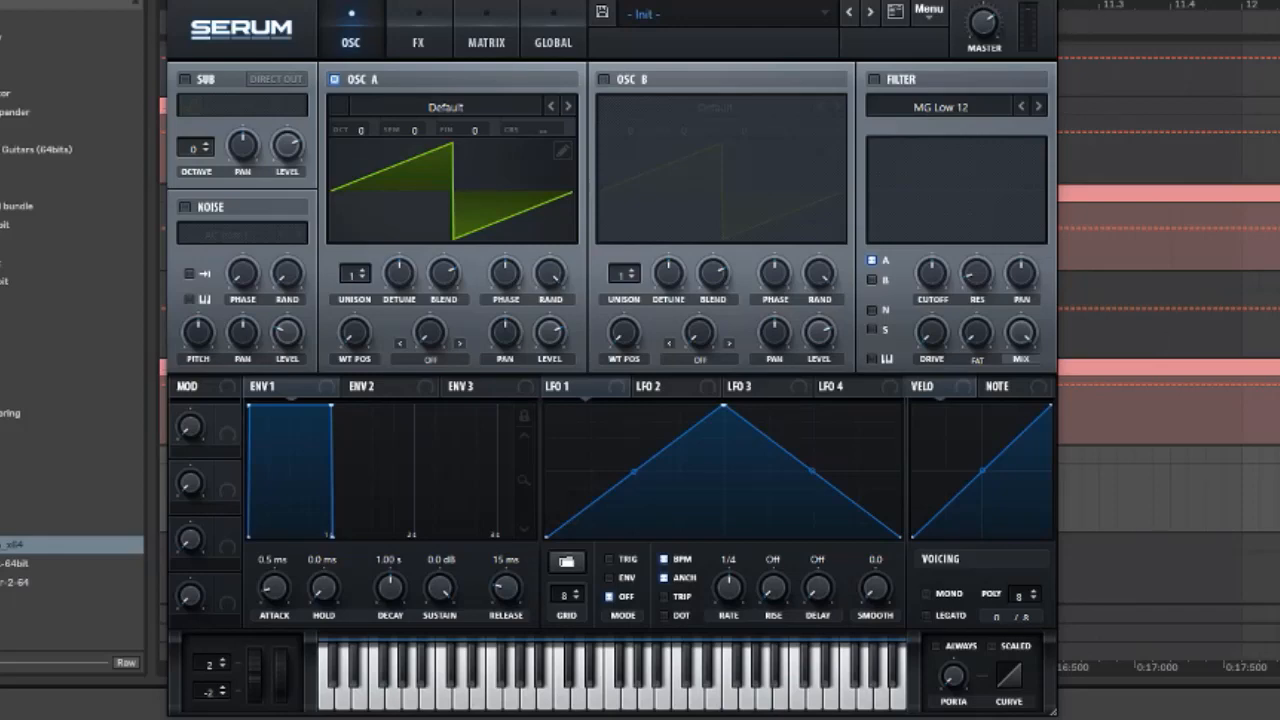
{"action": "left_click", "coordinate": [1040, 1]}
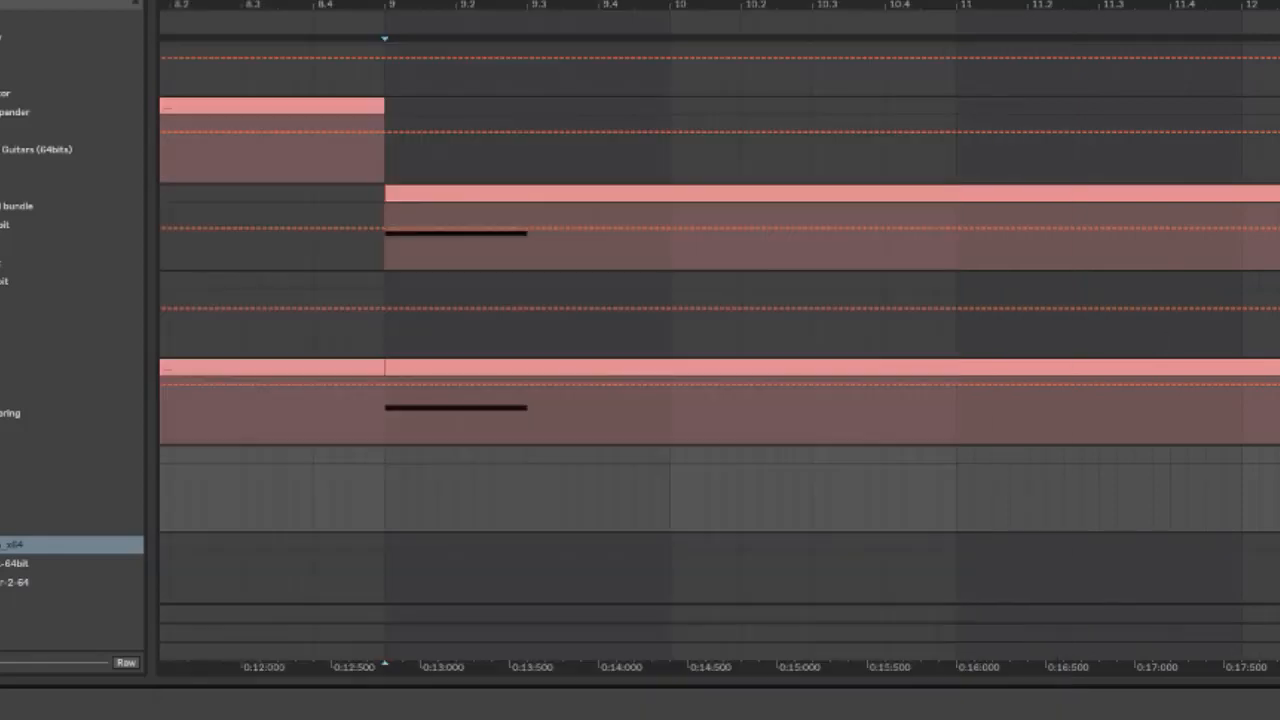
Zoom out the arrangement around bars 1 to 16 and play the transition from bar 9
{"action": "left_click", "coordinate": [385, 432]}
{"action": "left_click_drag", "start_coordinate": [857, 4], "coordinate": [832, 1]}
{"action": "scroll", "coordinate": [682, 242], "scroll_direction": "down", "scroll_amount": 2}
{"action": "scroll", "coordinate": [724, 286], "scroll_direction": "up", "scroll_amount": 3}
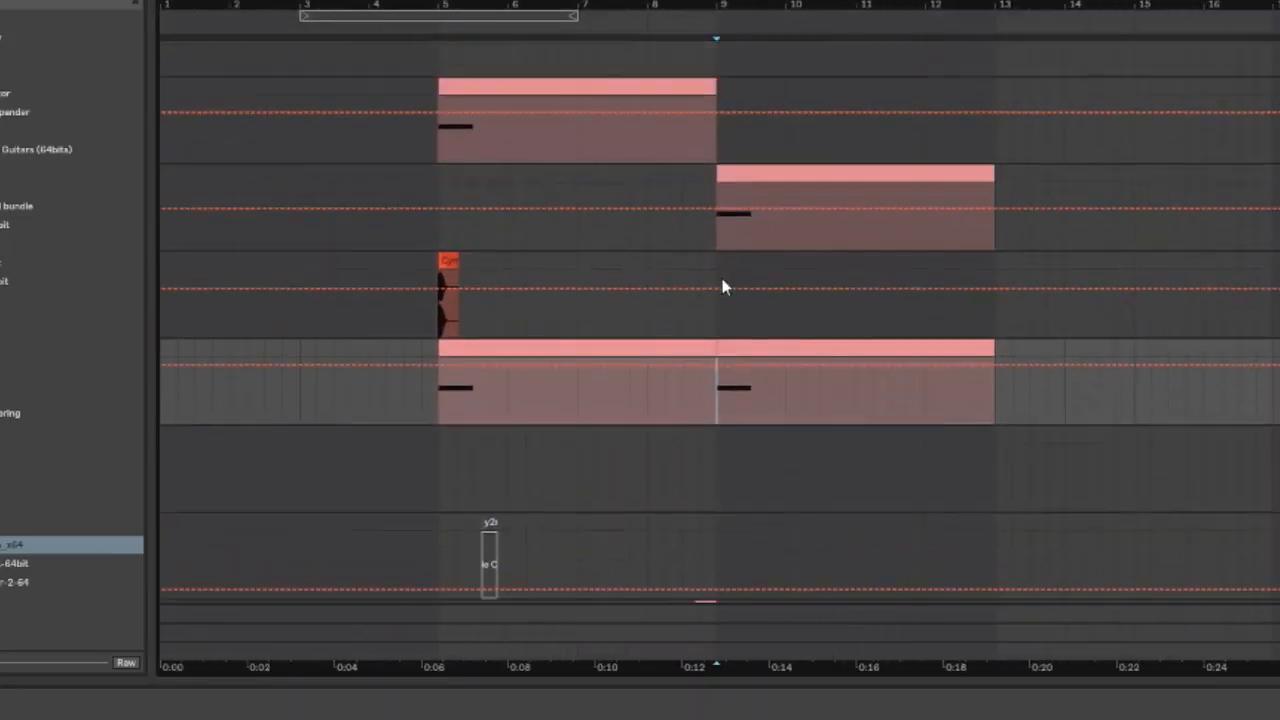
{"action": "scroll", "coordinate": [727, 339], "scroll_direction": "down", "scroll_amount": 3}
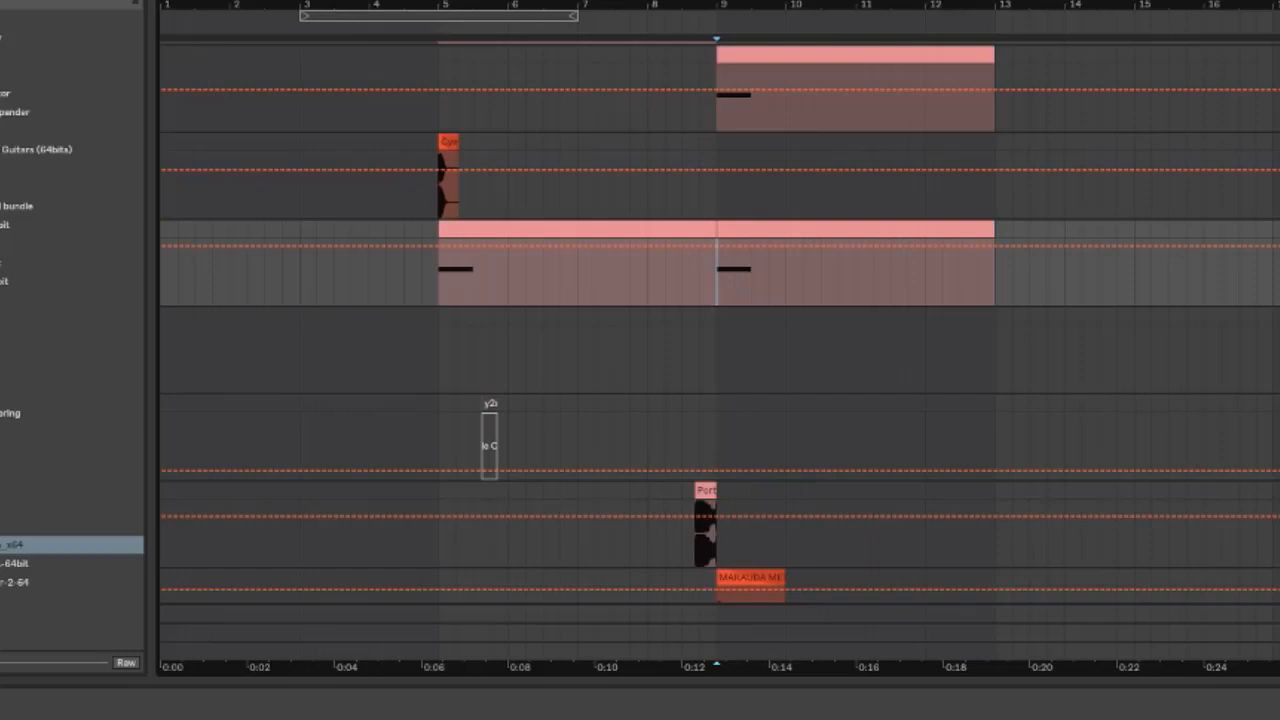
{"action": "key", "text": "space"}
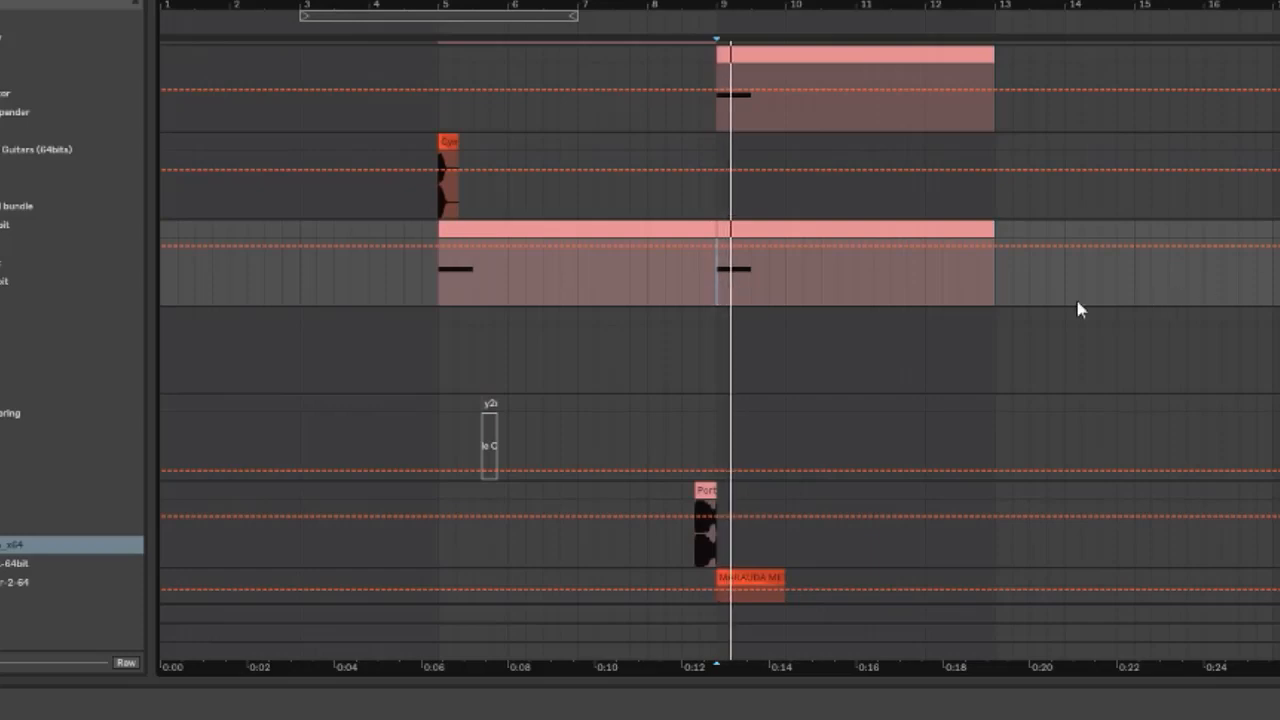
Open the Serum instrument window of the selected Serum track
{"action": "scroll", "coordinate": [940, 300], "scroll_direction": "up", "scroll_amount": 3}
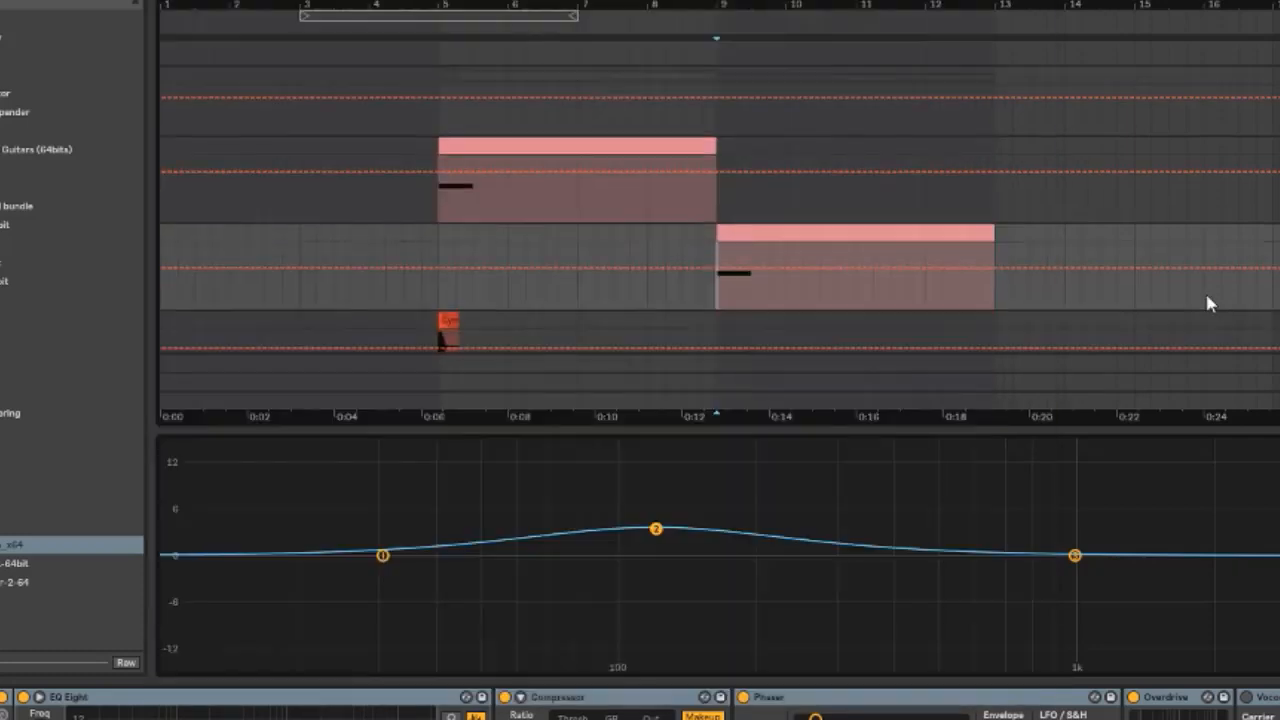
{"action": "scroll", "coordinate": [720, 230], "scroll_direction": "down", "scroll_amount": 2}
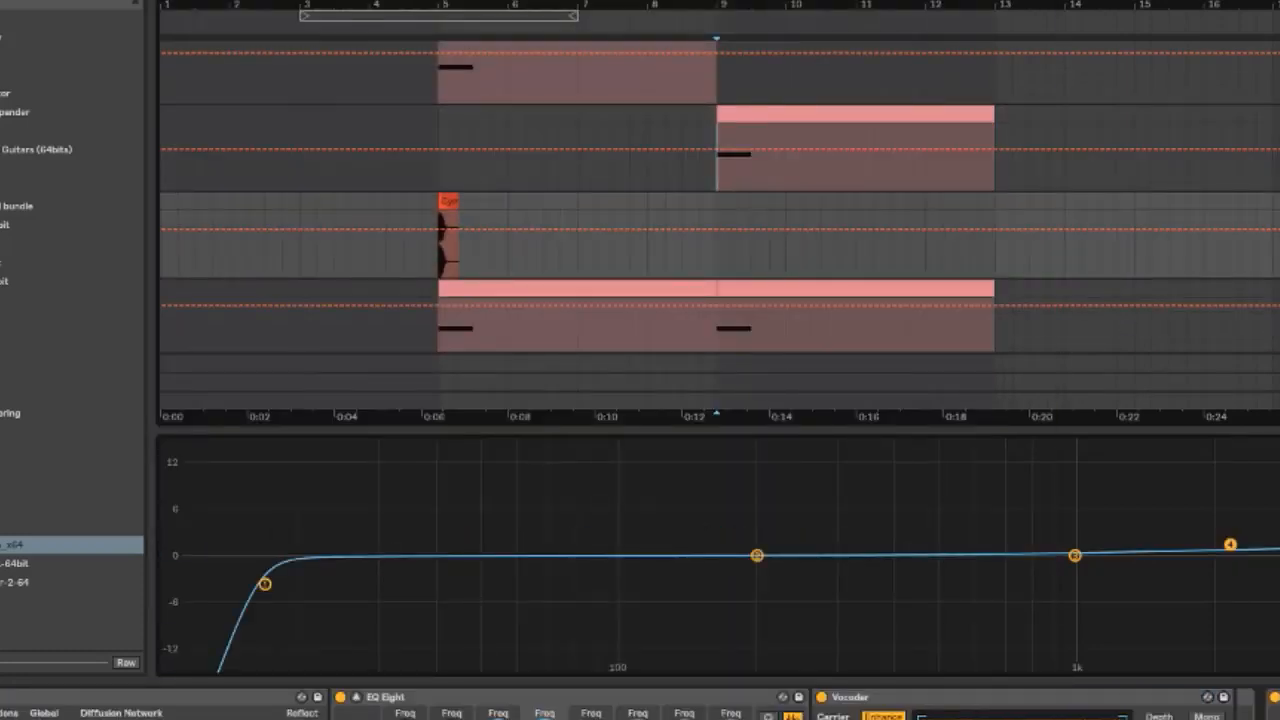
{"action": "scroll", "coordinate": [1276, 200], "scroll_direction": "down", "scroll_amount": 2}
{"action": "left_click", "coordinate": [1276, 250]}
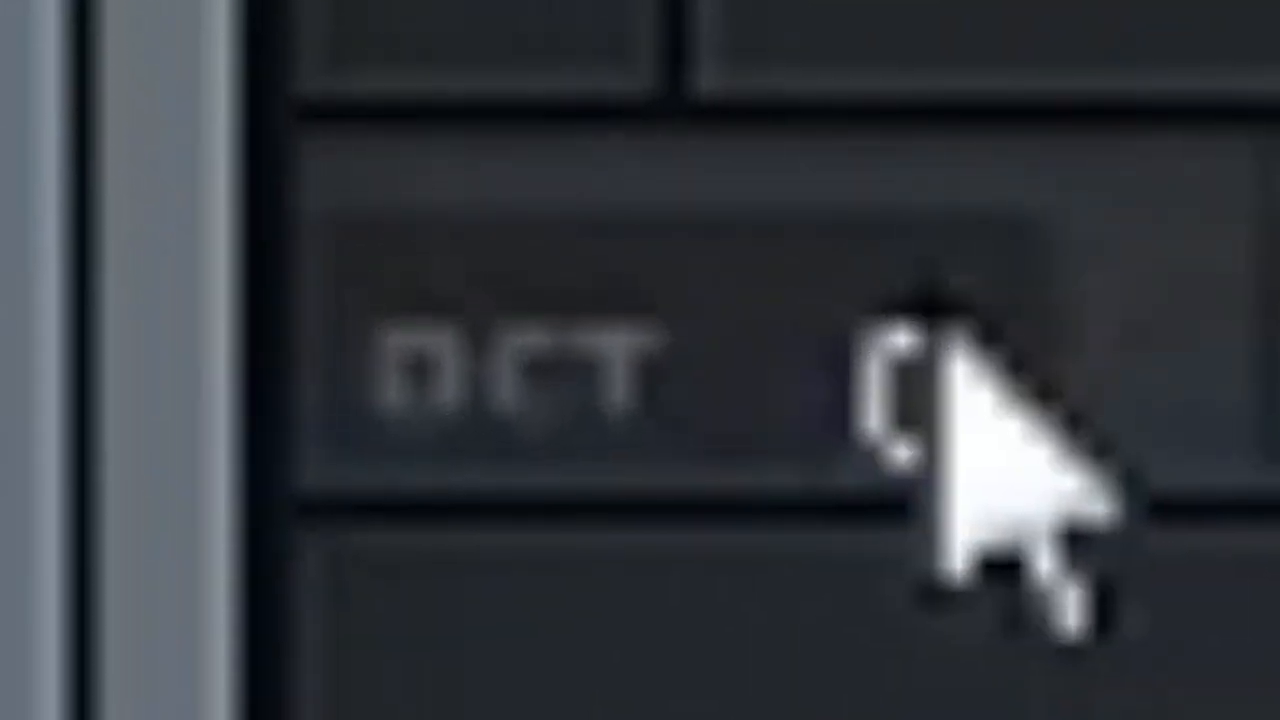
Set oscillator A's octave to -2 and load the Basic Shapes sine wavetable
{"action": "left_click_drag", "start_coordinate": [940, 325], "coordinate": [940, 420]}
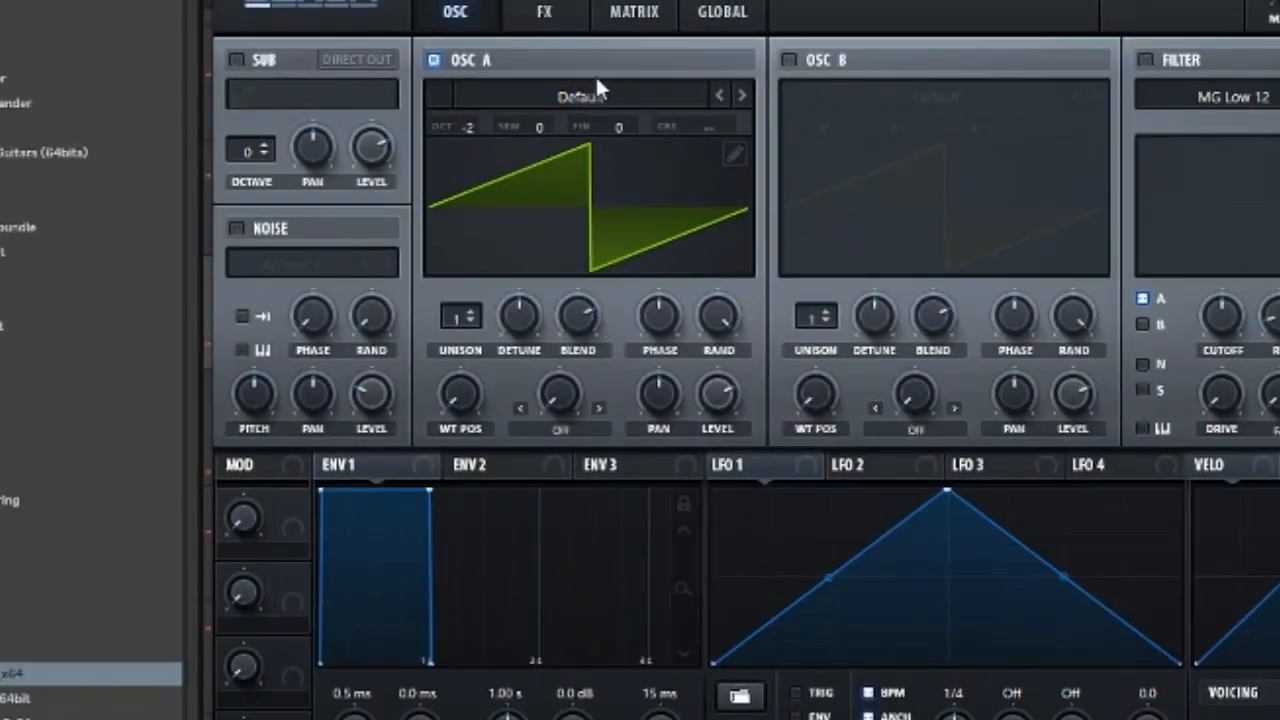
{"action": "left_click", "coordinate": [597, 94]}
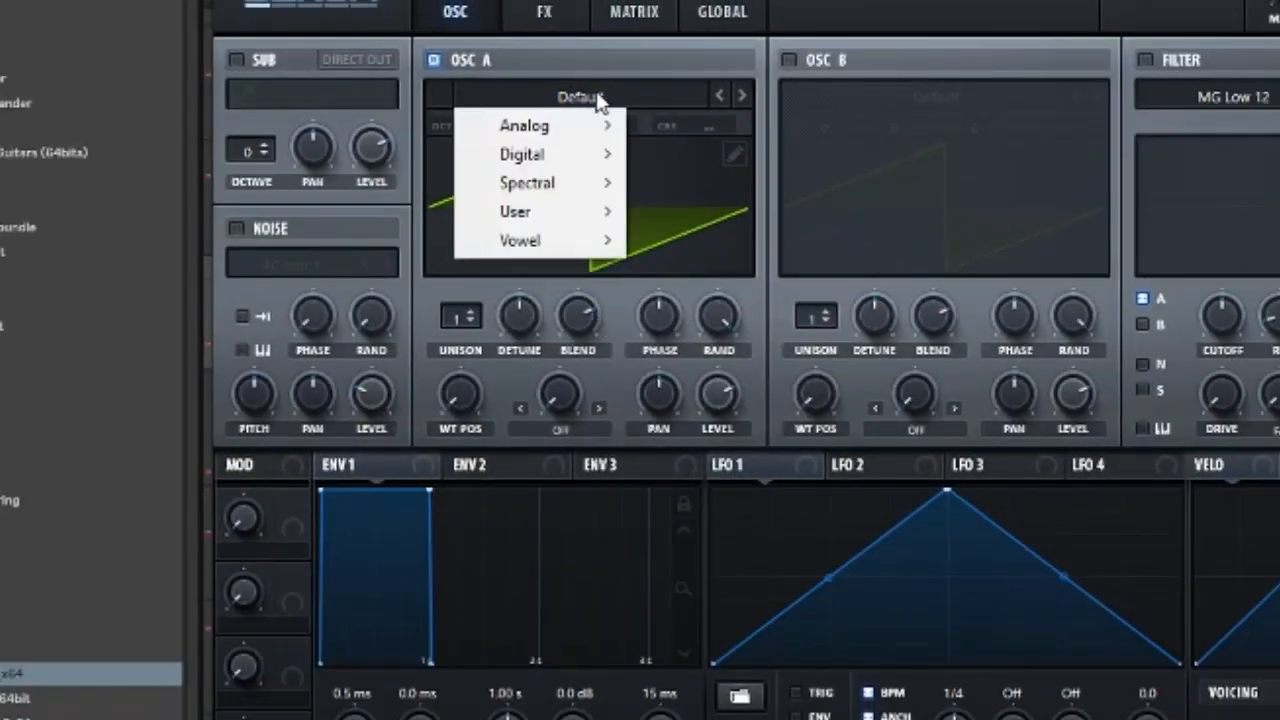
{"action": "mouse_move", "coordinate": [530, 125]}
{"action": "left_click", "coordinate": [753, 262]}
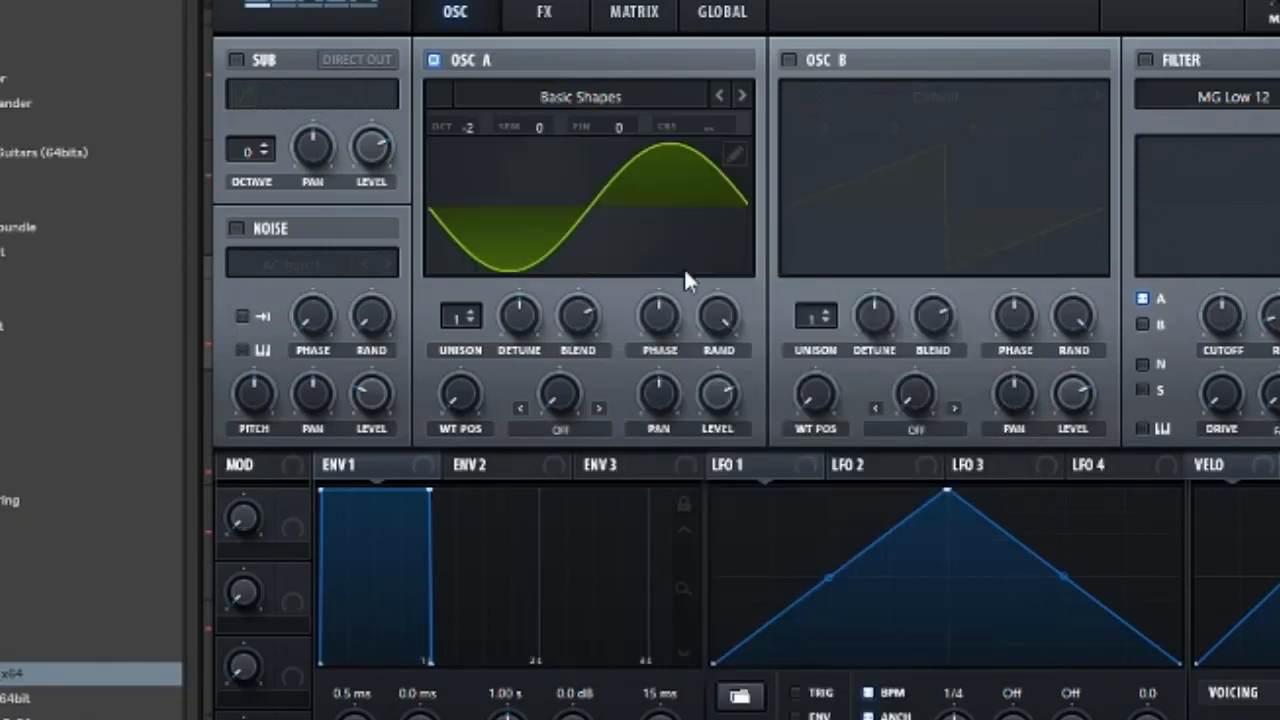
Set oscillator A's warp mode to Mirror and adjust the warp amount
{"action": "left_click_drag", "start_coordinate": [470, 378], "coordinate": [494, 399]}
{"action": "left_click", "coordinate": [575, 426]}
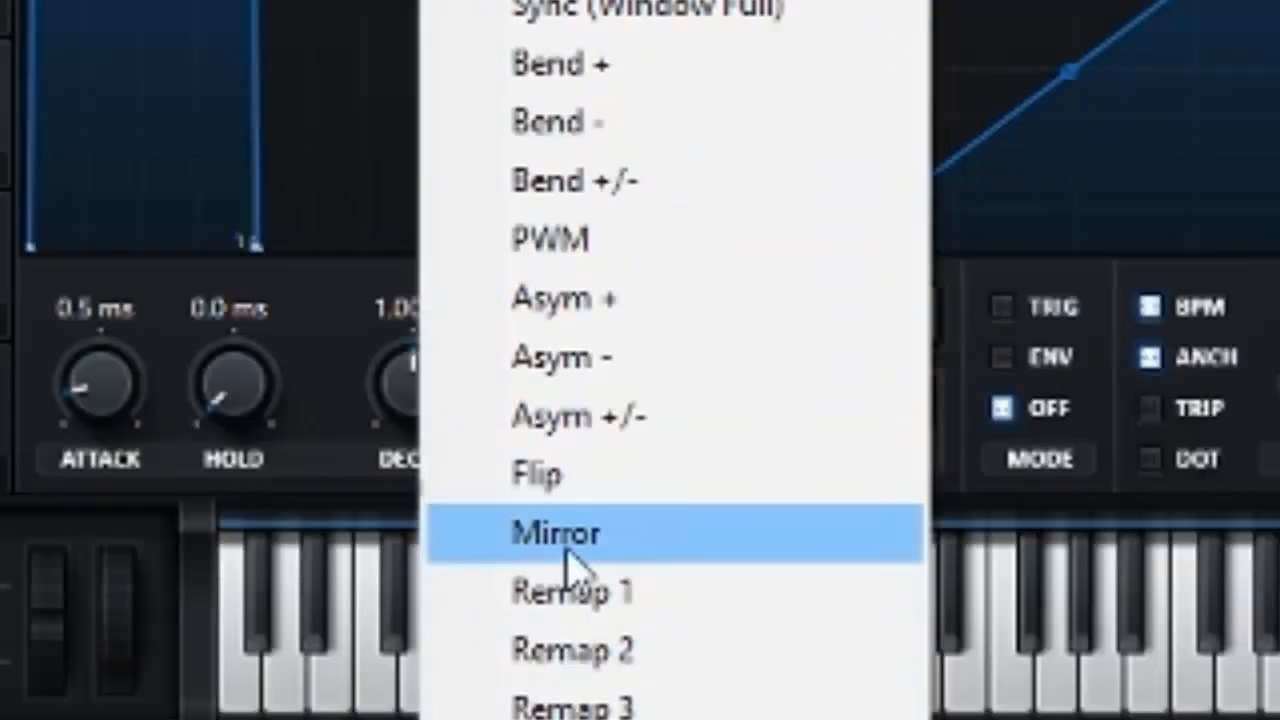
{"action": "left_click", "coordinate": [574, 405]}
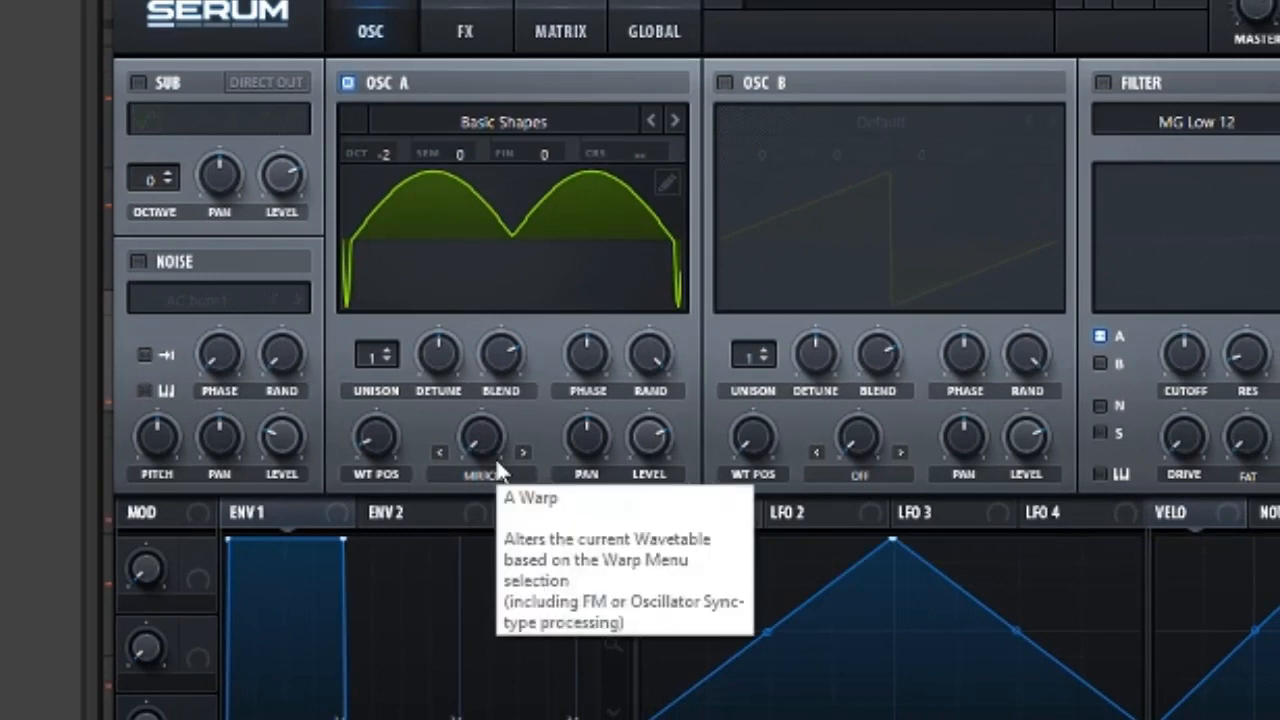
{"action": "mouse_move", "coordinate": [474, 447]}
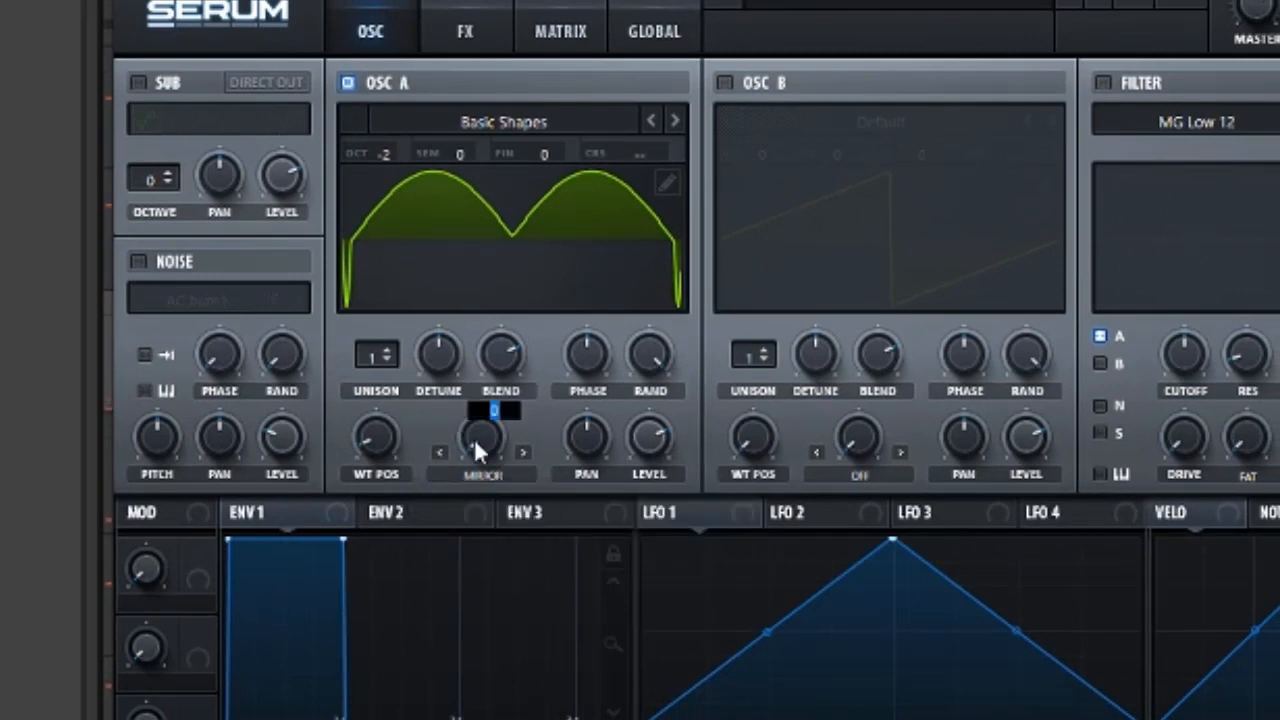
{"action": "mouse_move", "coordinate": [474, 447]}
{"action": "left_mouse_down"}
{"action": "mouse_move", "coordinate": [474, 435]}
{"action": "mouse_move", "coordinate": [474, 447]}
{"action": "left_mouse_up"}
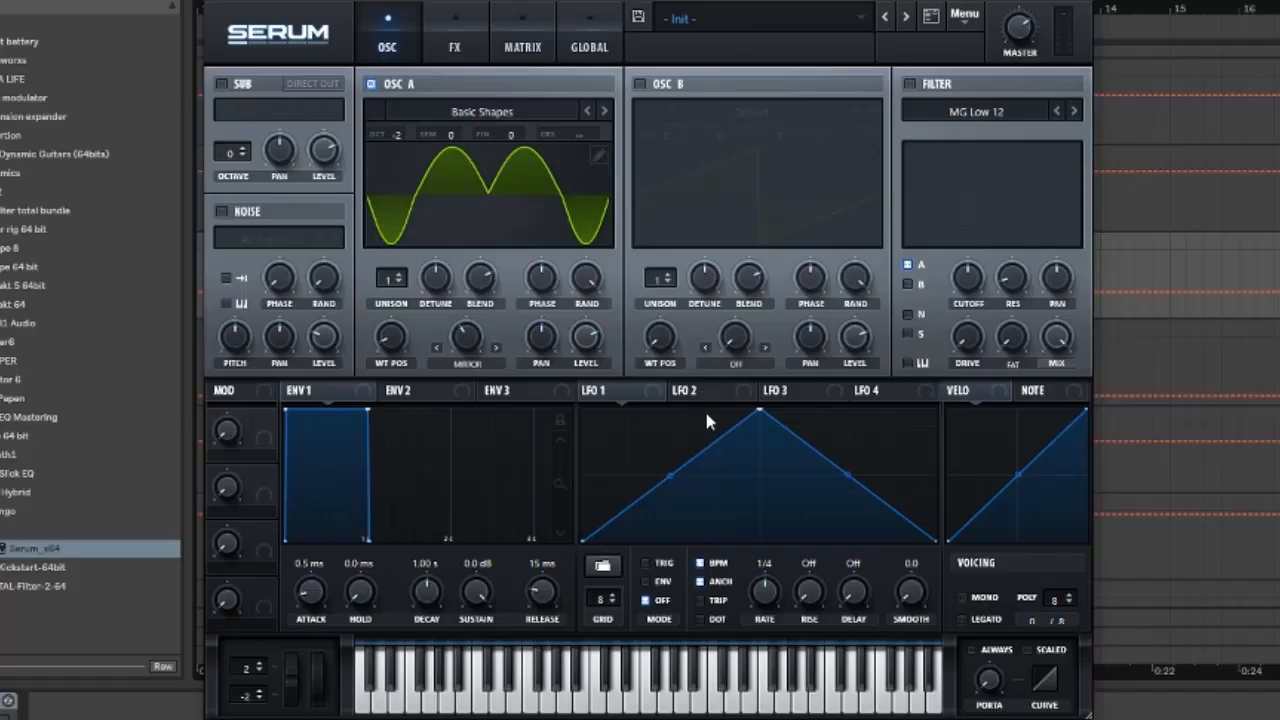
Route LFO 1 to oscillator A's warp amount and to its level
{"action": "left_click_drag", "start_coordinate": [642, 399], "coordinate": [466, 333]}
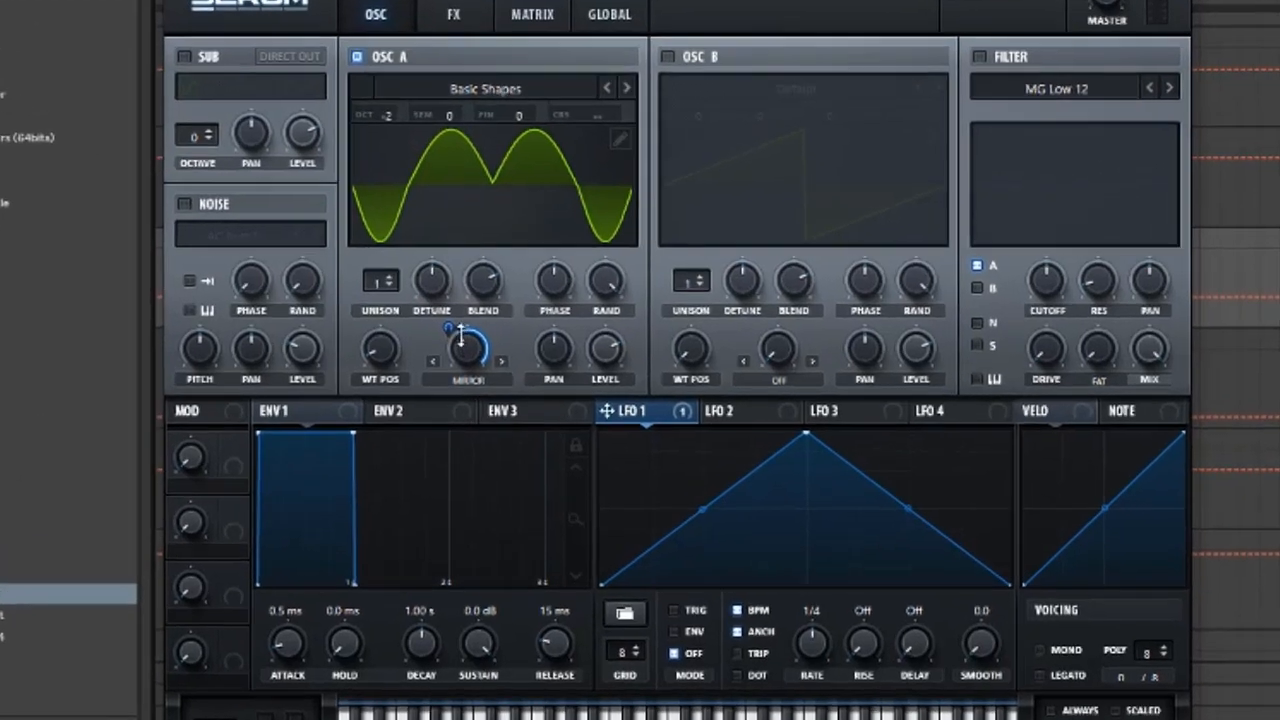
{"action": "left_click_drag", "start_coordinate": [450, 319], "coordinate": [449, 332]}
{"action": "left_click_drag", "start_coordinate": [438, 405], "coordinate": [427, 488]}
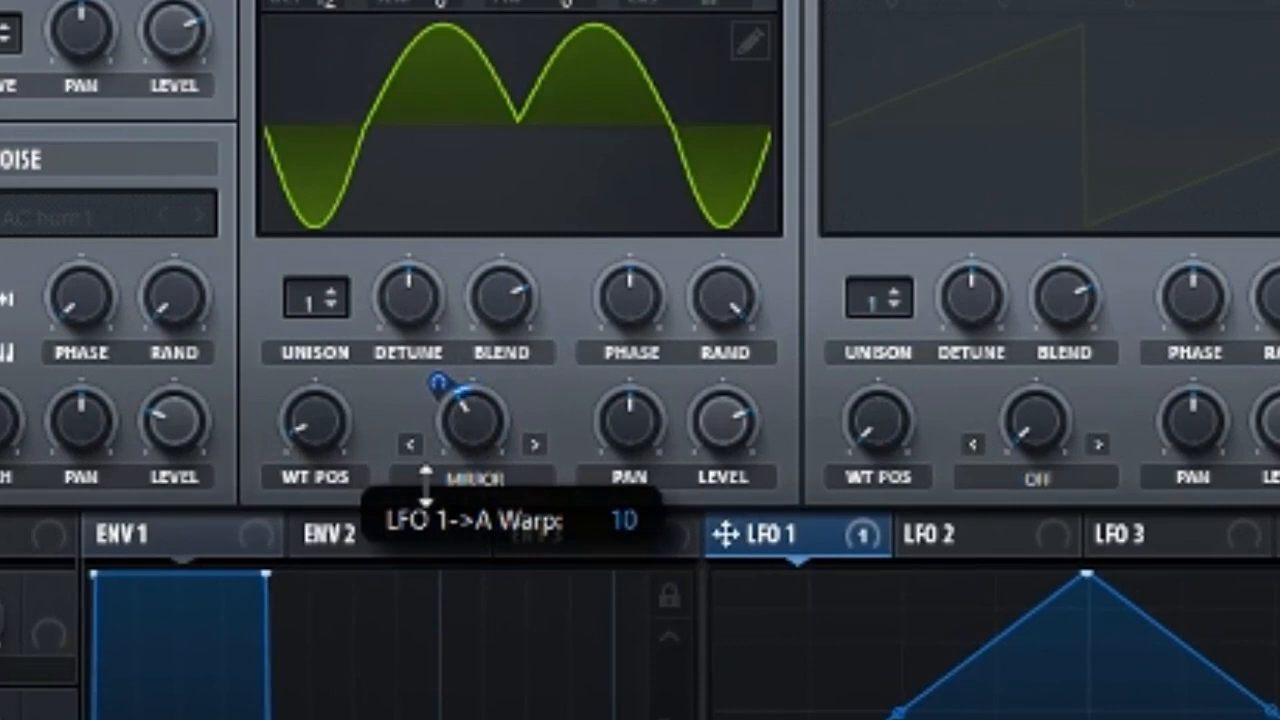
{"action": "mouse_move", "coordinate": [427, 386]}
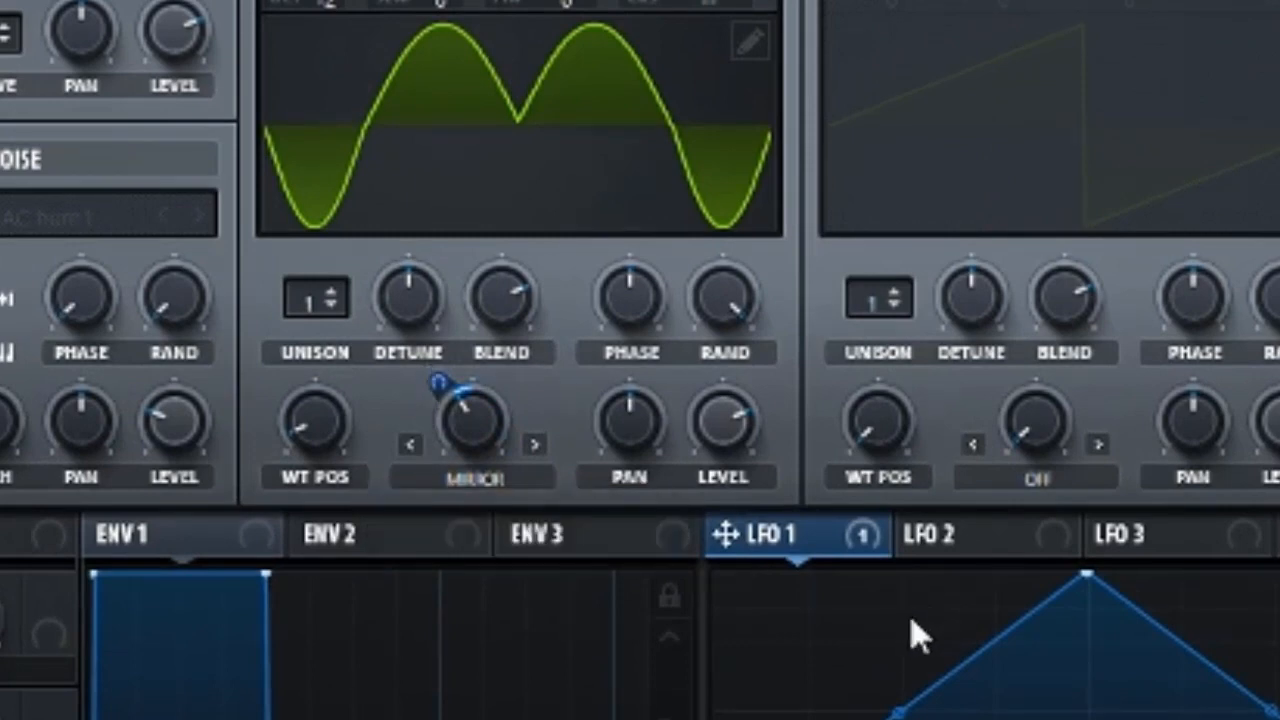
{"action": "left_click_drag", "start_coordinate": [740, 425], "coordinate": [740, 500]}
{"action": "left_click_drag", "start_coordinate": [774, 555], "coordinate": [720, 430]}
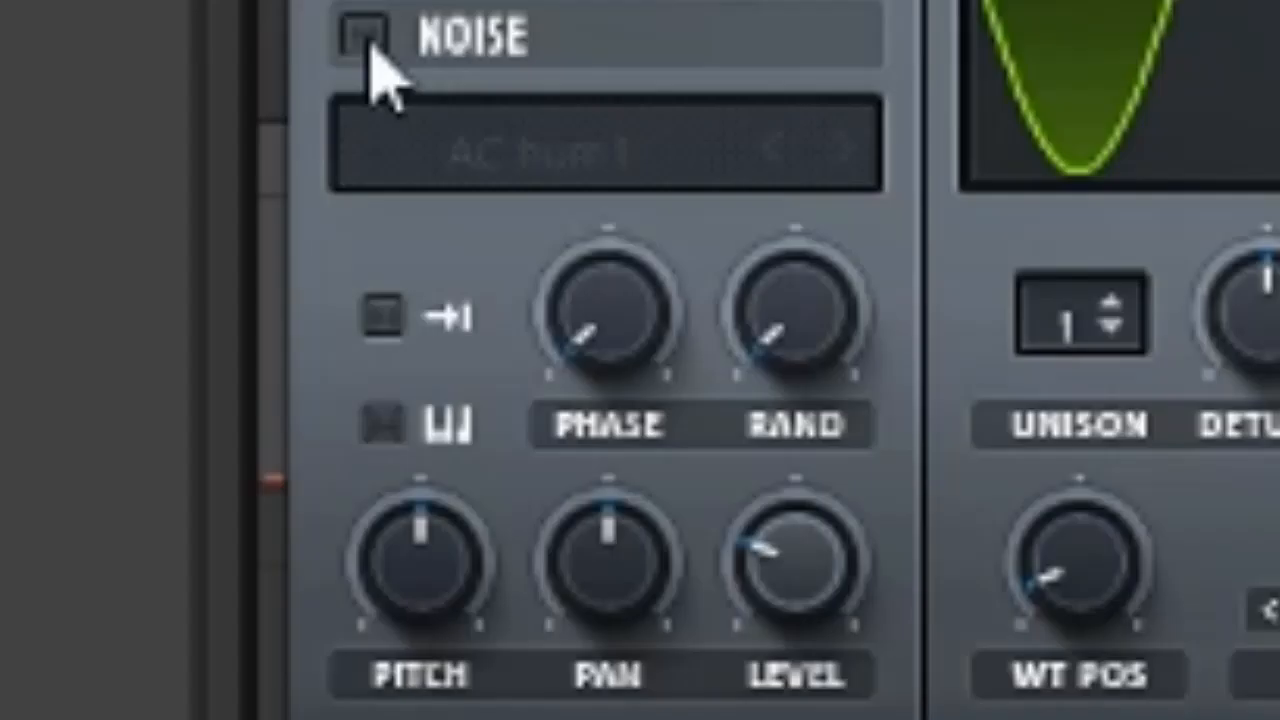
Enable the noise oscillator and load the Air Can 2 noise sample
{"action": "left_click", "coordinate": [364, 38]}
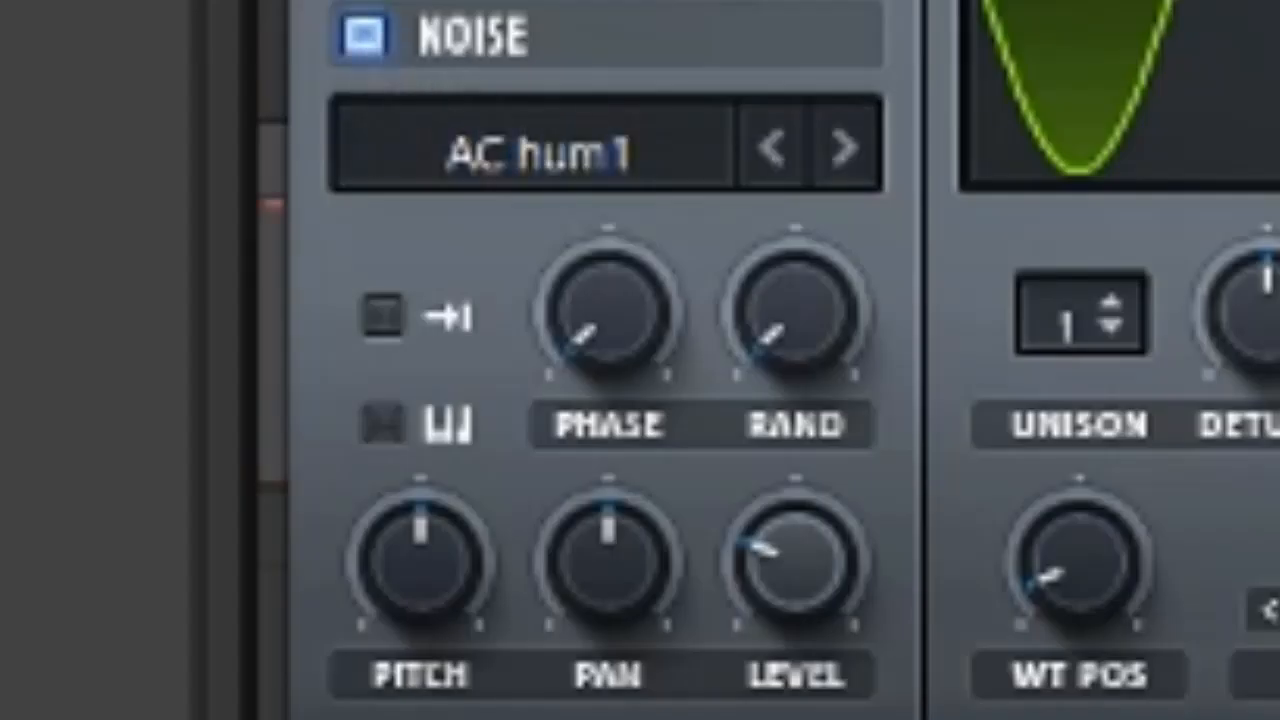
{"action": "left_click", "coordinate": [549, 180]}
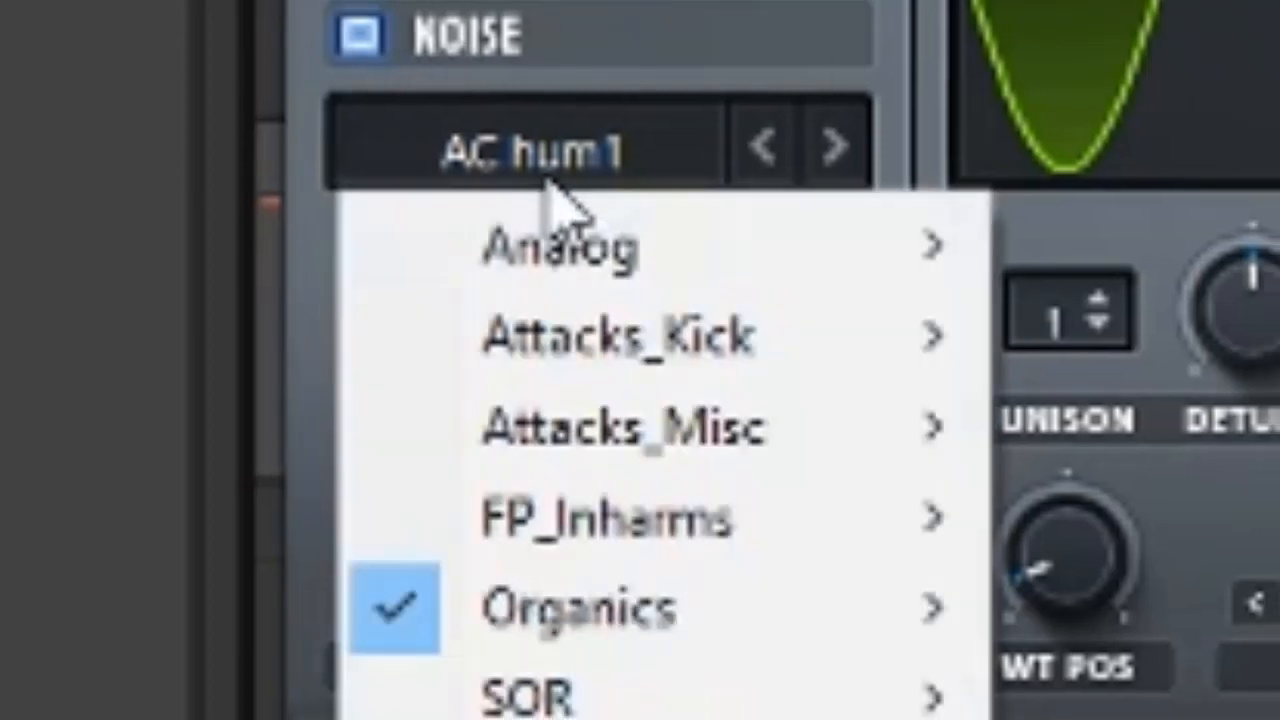
{"action": "mouse_move", "coordinate": [387, 375]}
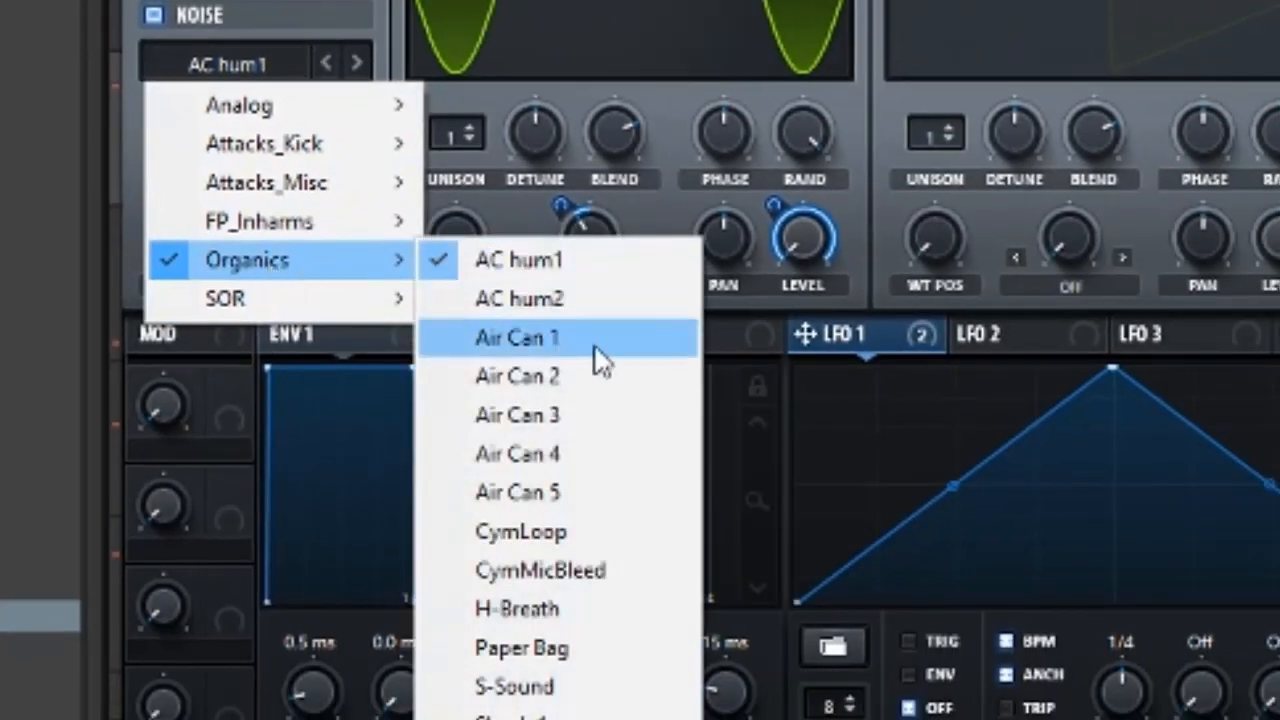
{"action": "left_click", "coordinate": [550, 377]}
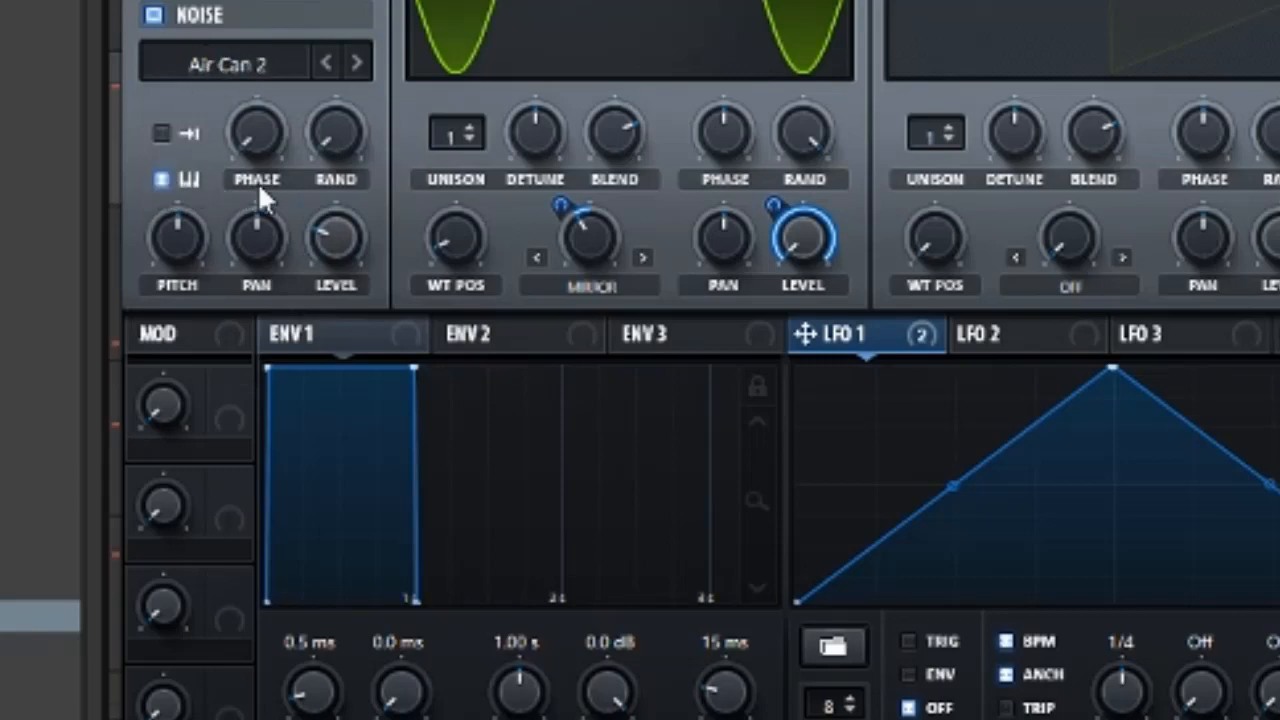
Set the noise oscillator's pitch to 37
{"action": "double_click", "coordinate": [176, 256]}
{"action": "type", "text": "36"}
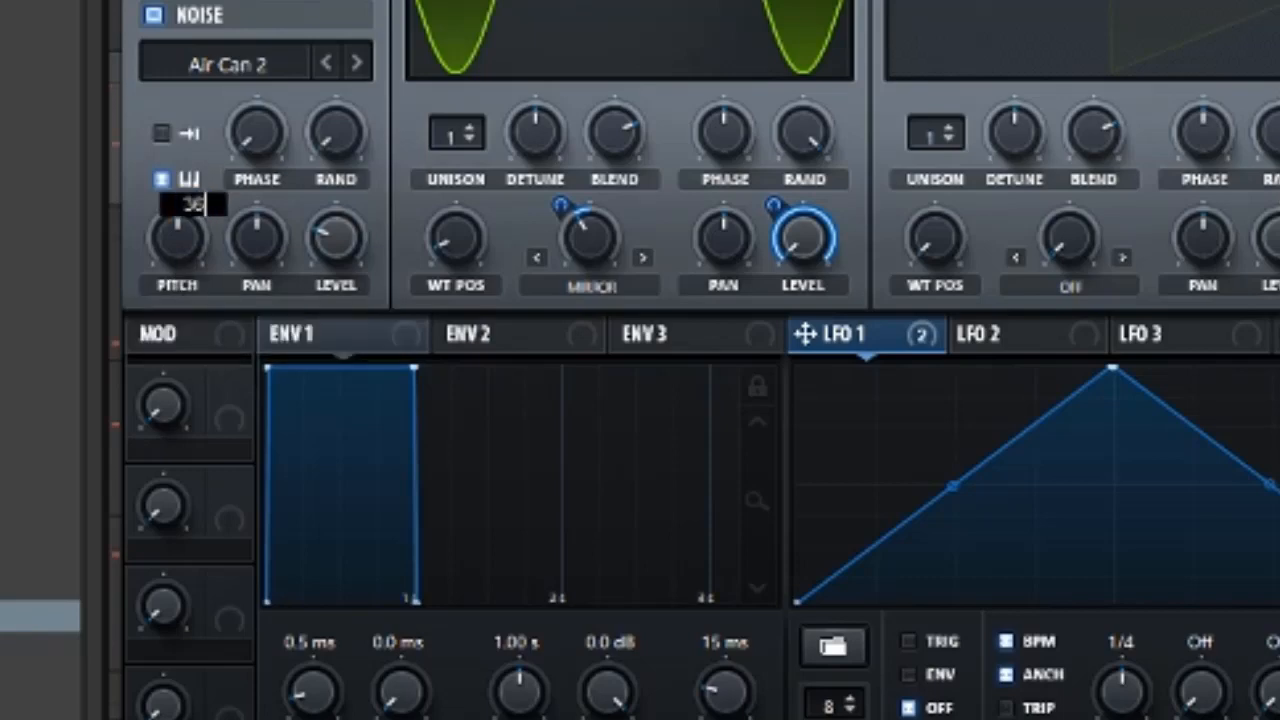
{"action": "key", "text": "BackSpace"}
{"action": "type", "text": "7"}
{"action": "key", "text": "Return"}
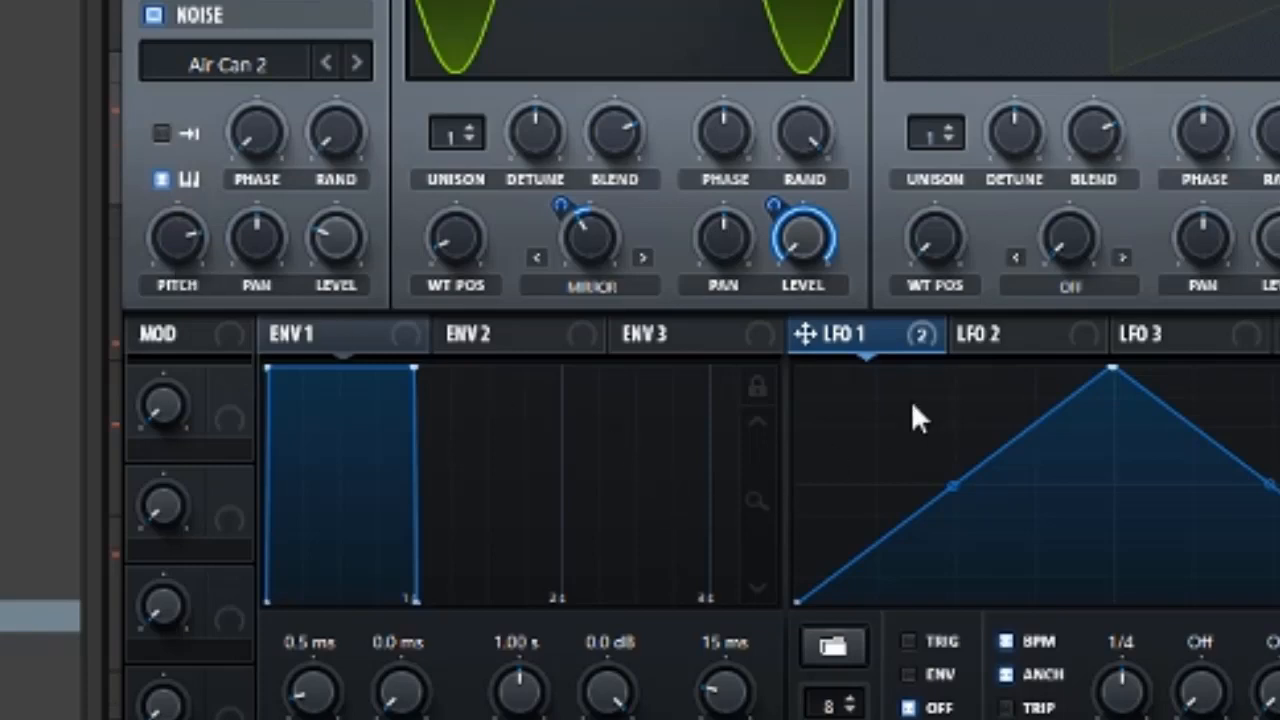
Assign LFO 1 to the noise oscillator's pitch and adjust the modulation depth
{"action": "left_click_drag", "start_coordinate": [805, 335], "coordinate": [178, 232]}
{"action": "double_click", "coordinate": [150, 212]}
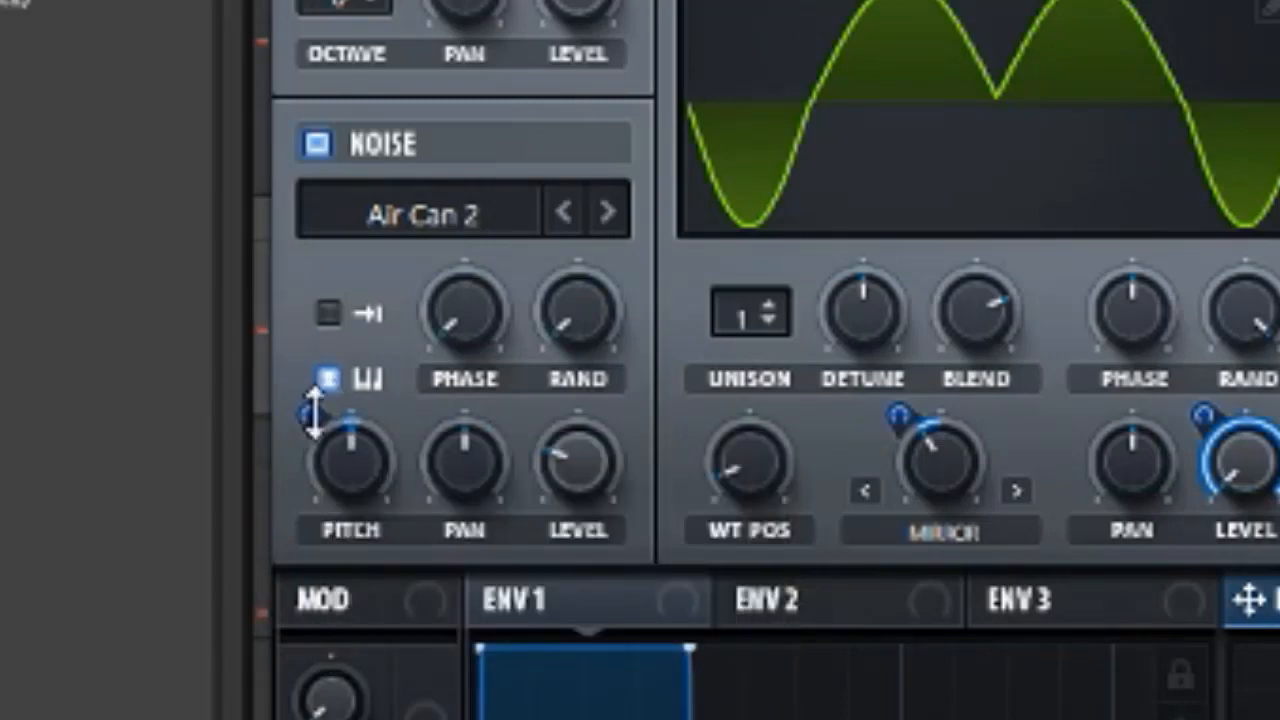
{"action": "left_click_drag", "start_coordinate": [311, 412], "coordinate": [308, 277]}
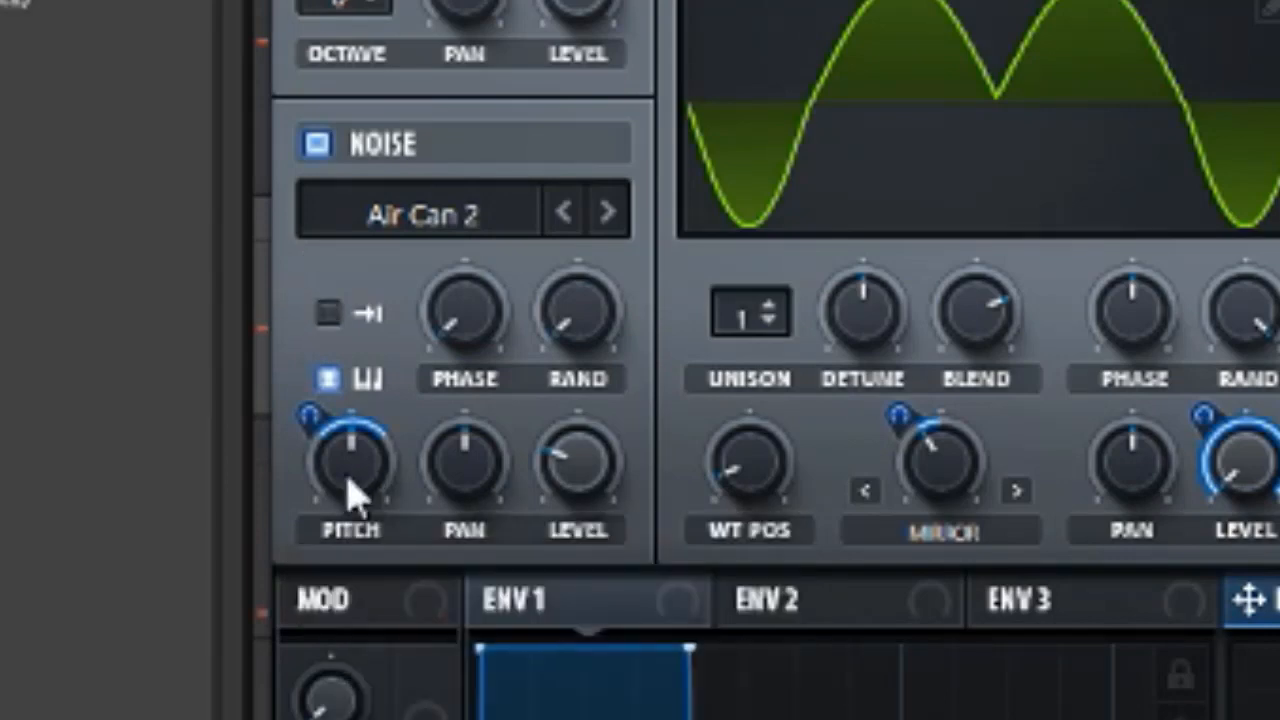
Enter 37 as the noise oscillator's pitch value
{"action": "double_click", "coordinate": [352, 492]}
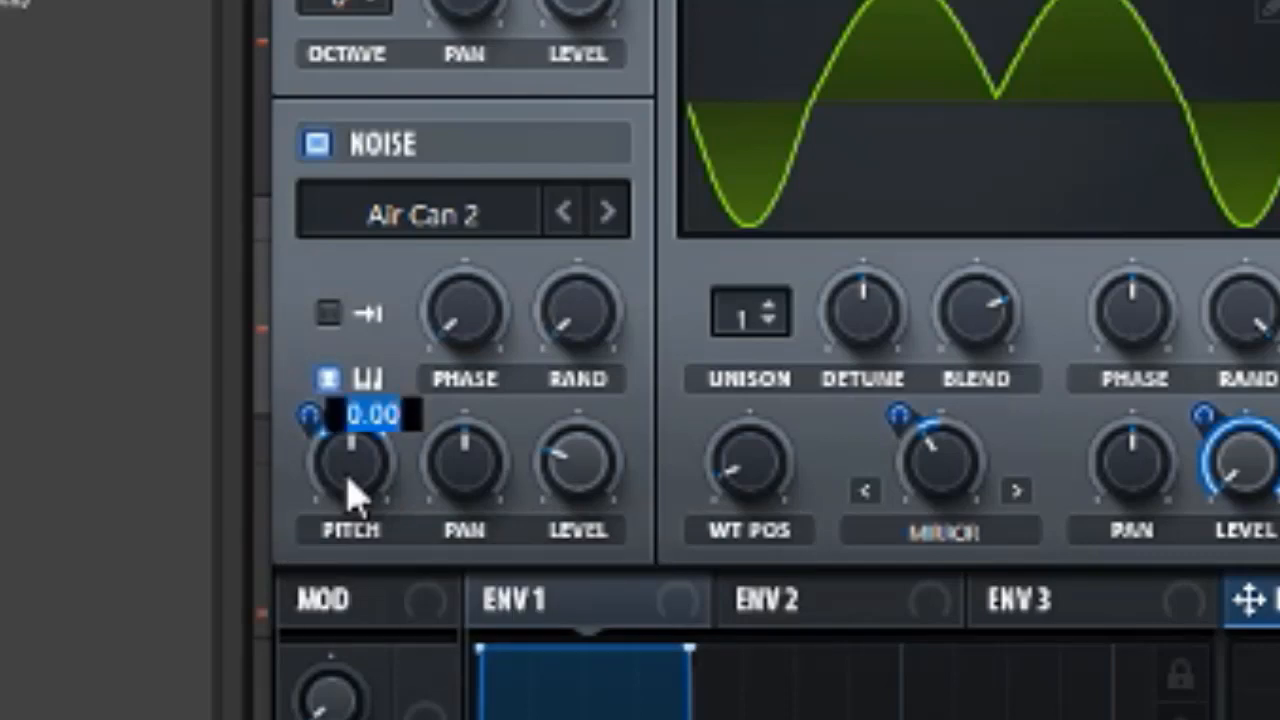
{"action": "type", "text": "37"}
{"action": "key", "text": "Return"}
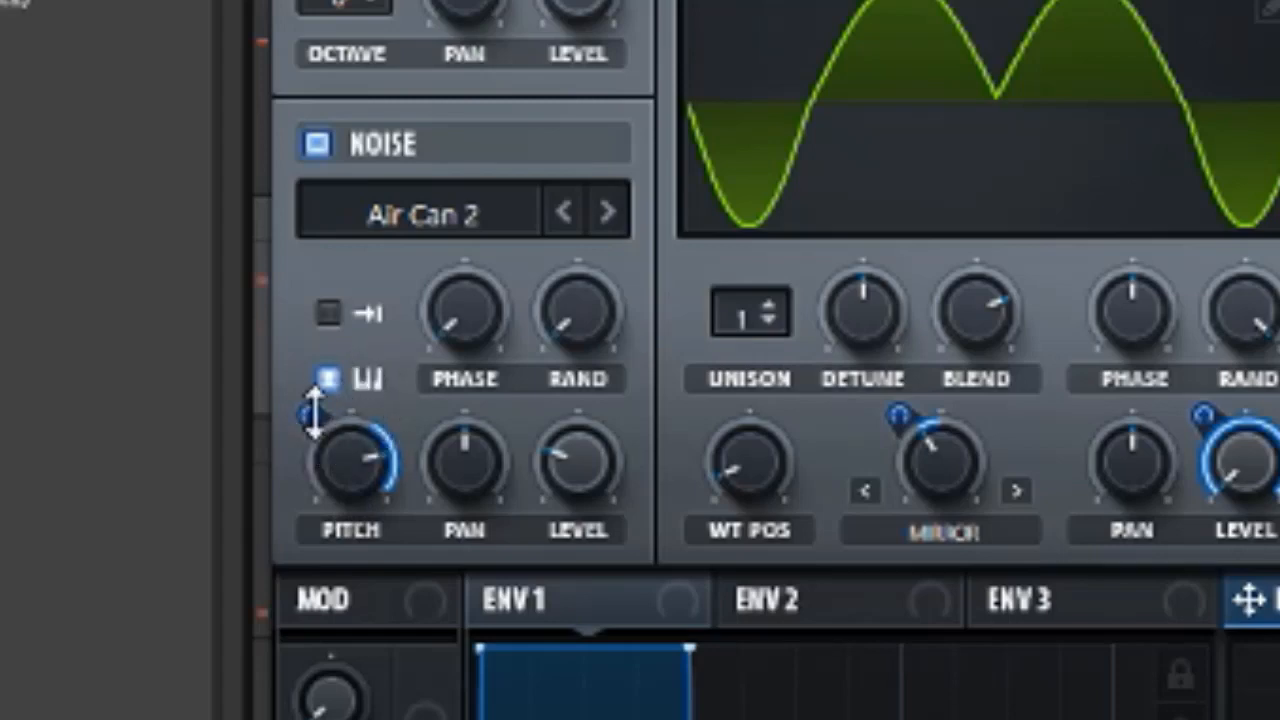
Adjust the noise pitch modulation depth and lower the noise oscillator's level
{"action": "mouse_move", "coordinate": [314, 440]}
{"action": "left_click_drag", "start_coordinate": [314, 440], "coordinate": [324, 594]}
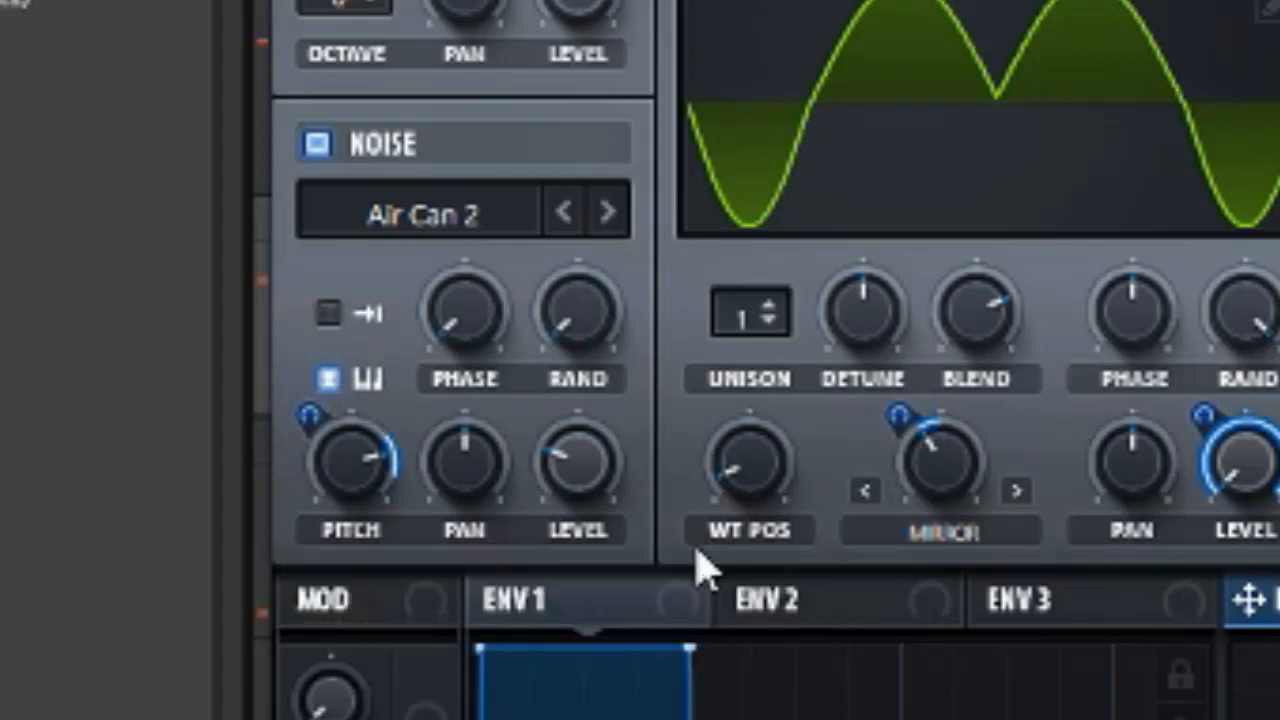
{"action": "left_click_drag", "start_coordinate": [560, 466], "coordinate": [560, 560]}
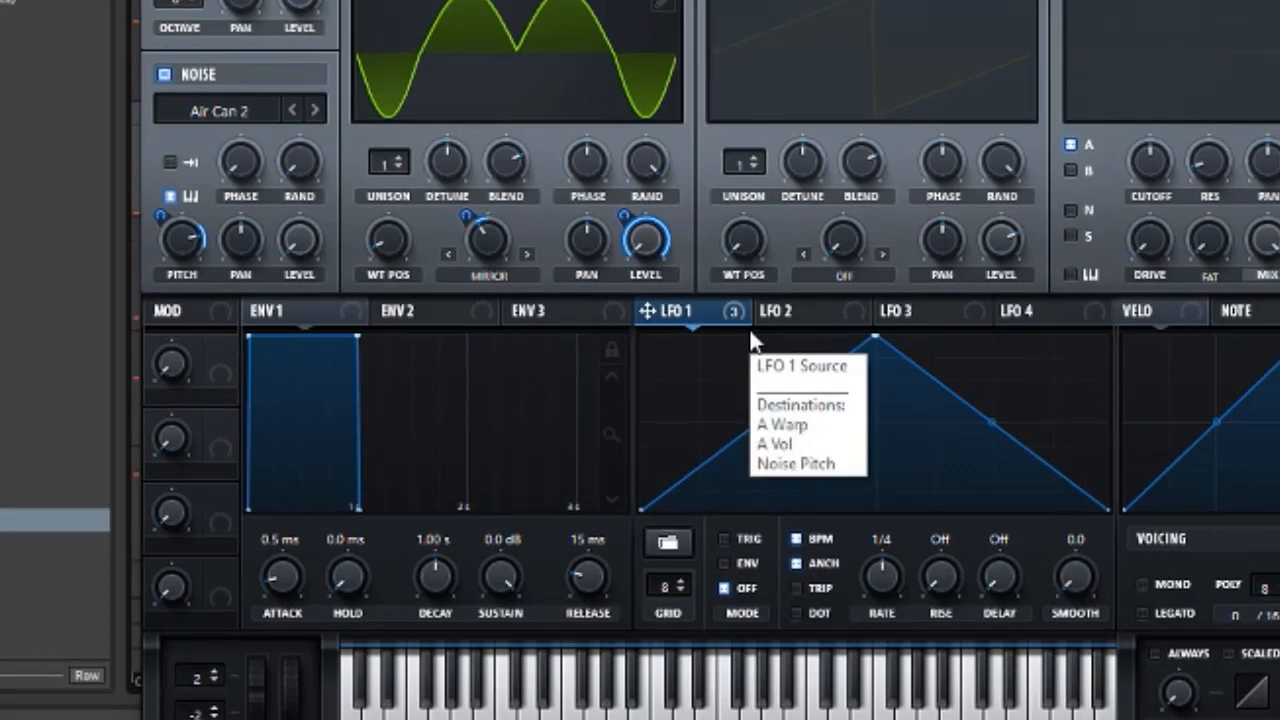
Reshape LFO 1 into a descending ramp by moving its peak to the start
{"action": "left_click_drag", "start_coordinate": [874, 337], "coordinate": [594, 337]}
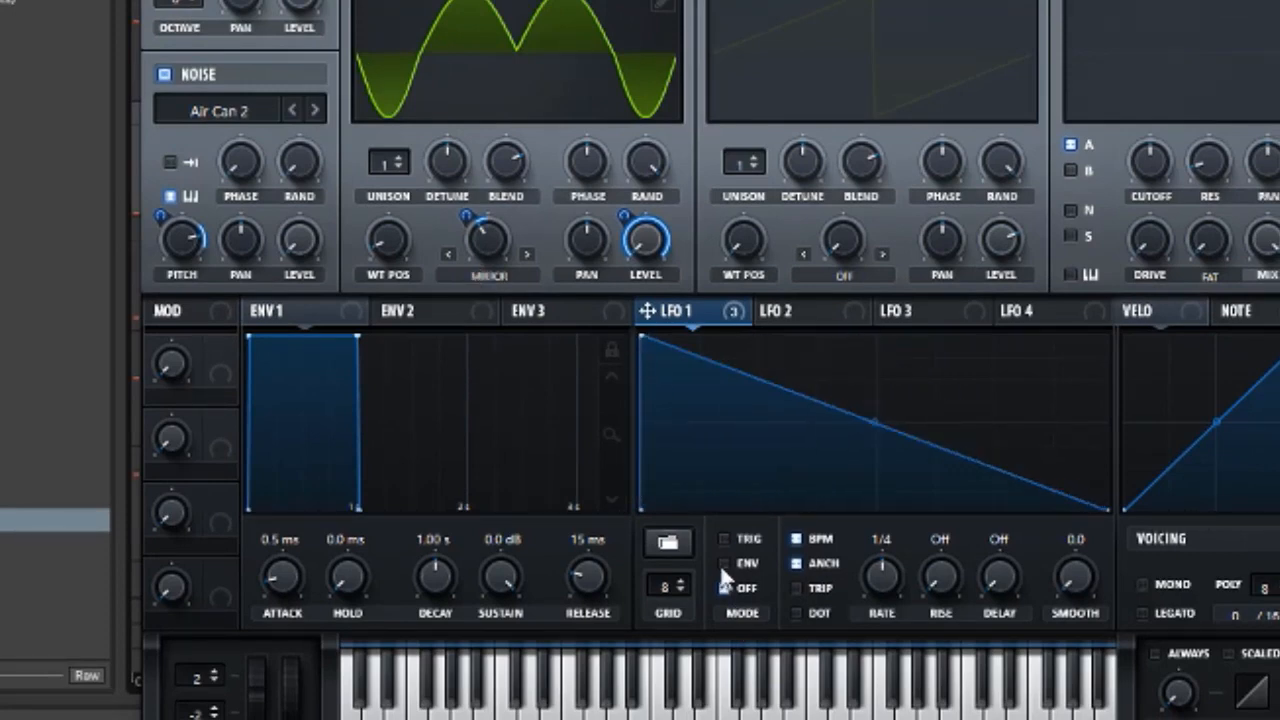
{"action": "left_click_drag", "start_coordinate": [873, 424], "coordinate": [873, 436]}
Shape LFO 2 into a short, curved decaying envelope in ENV mode
{"action": "left_click", "coordinate": [777, 311]}
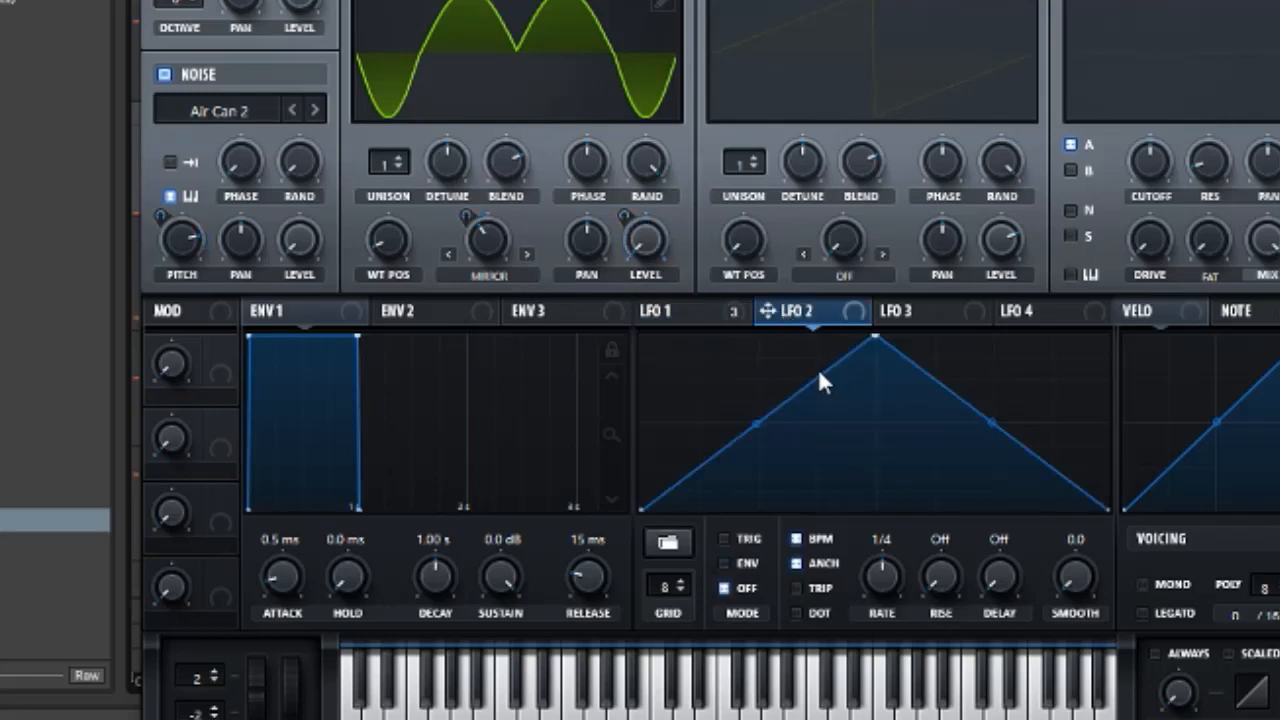
{"action": "left_click_drag", "start_coordinate": [873, 338], "coordinate": [642, 337]}
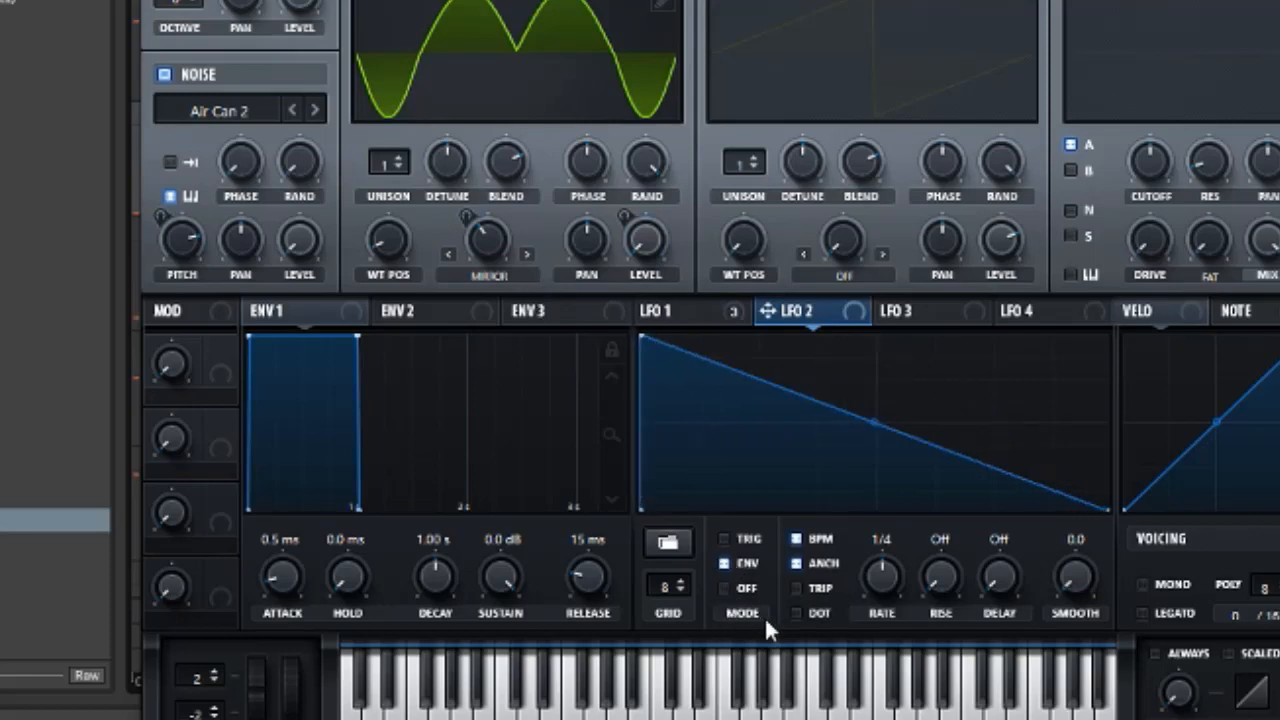
{"action": "double_click", "coordinate": [755, 501]}
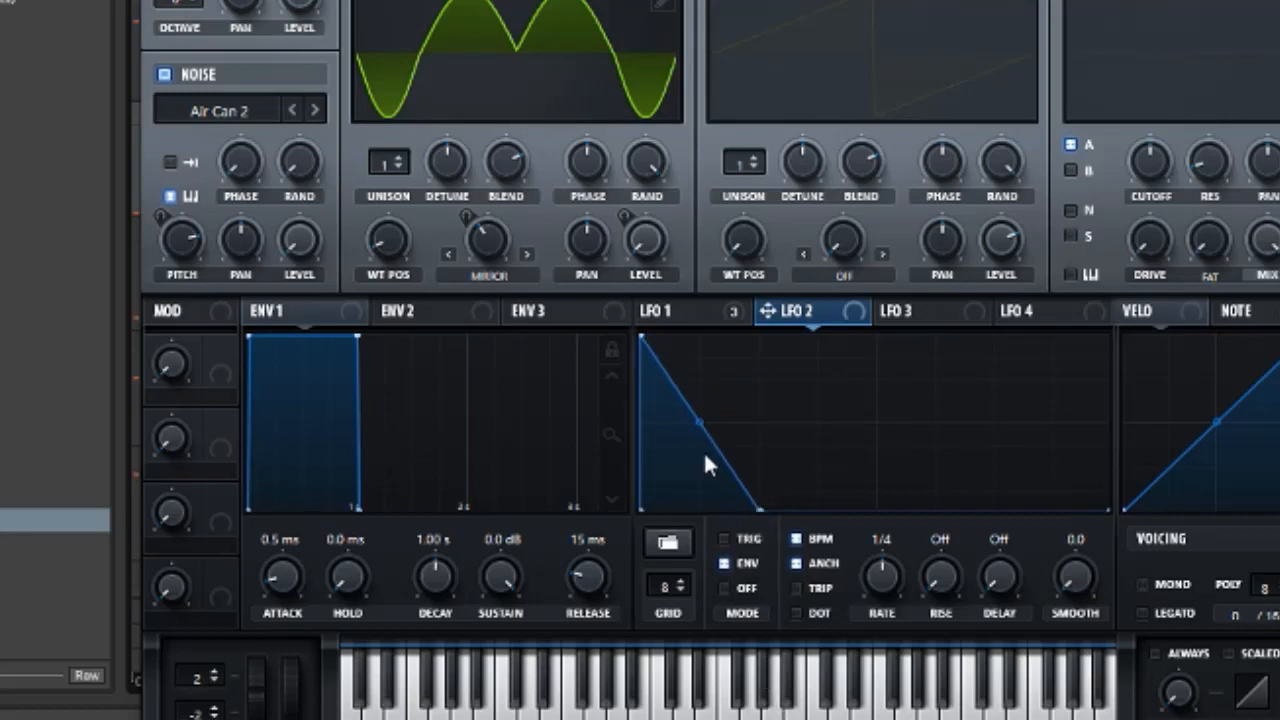
{"action": "left_click_drag", "start_coordinate": [700, 425], "coordinate": [703, 431]}
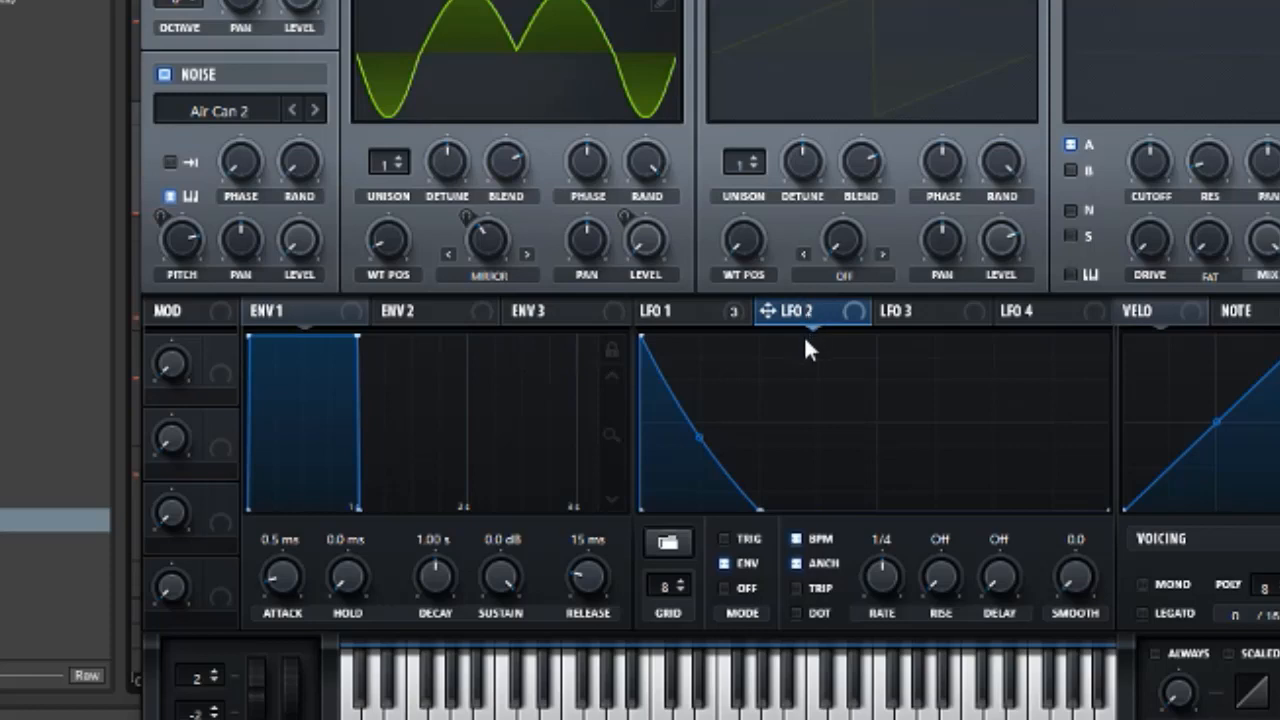
Assign LFO 2 to the noise oscillator's level
{"action": "left_click_drag", "start_coordinate": [794, 305], "coordinate": [298, 258]}
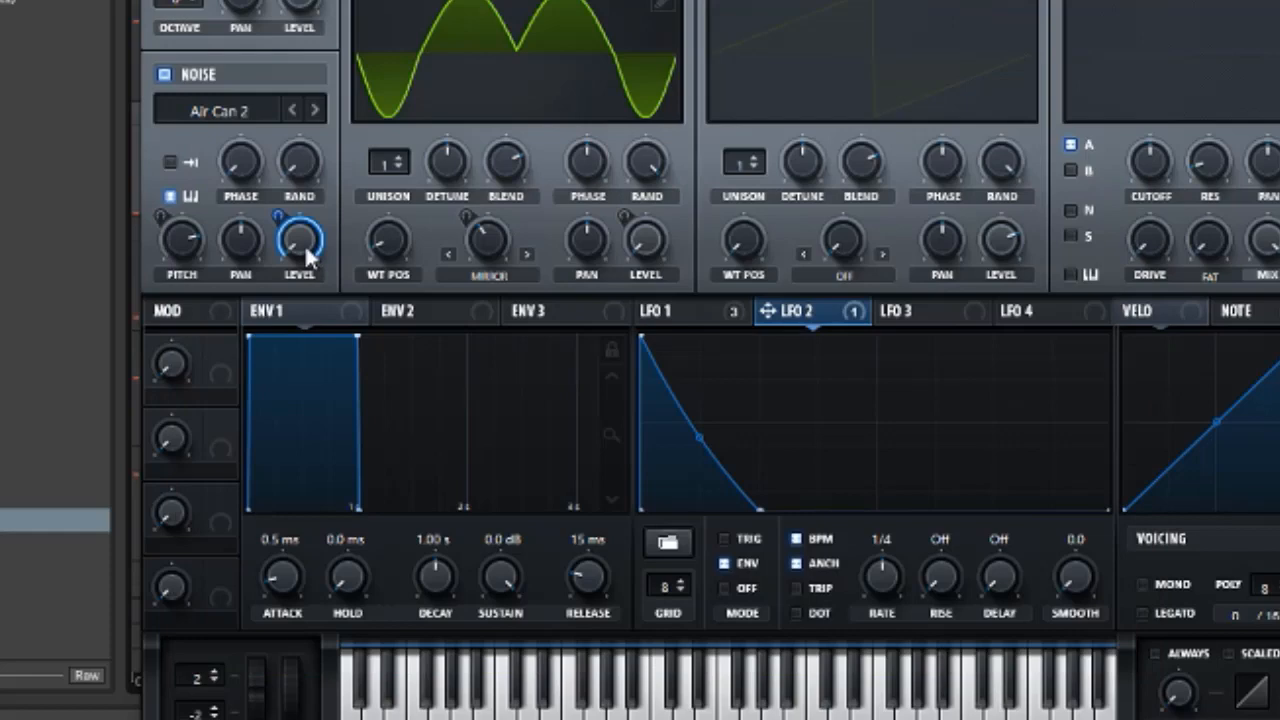
{"action": "mouse_move", "coordinate": [306, 248]}
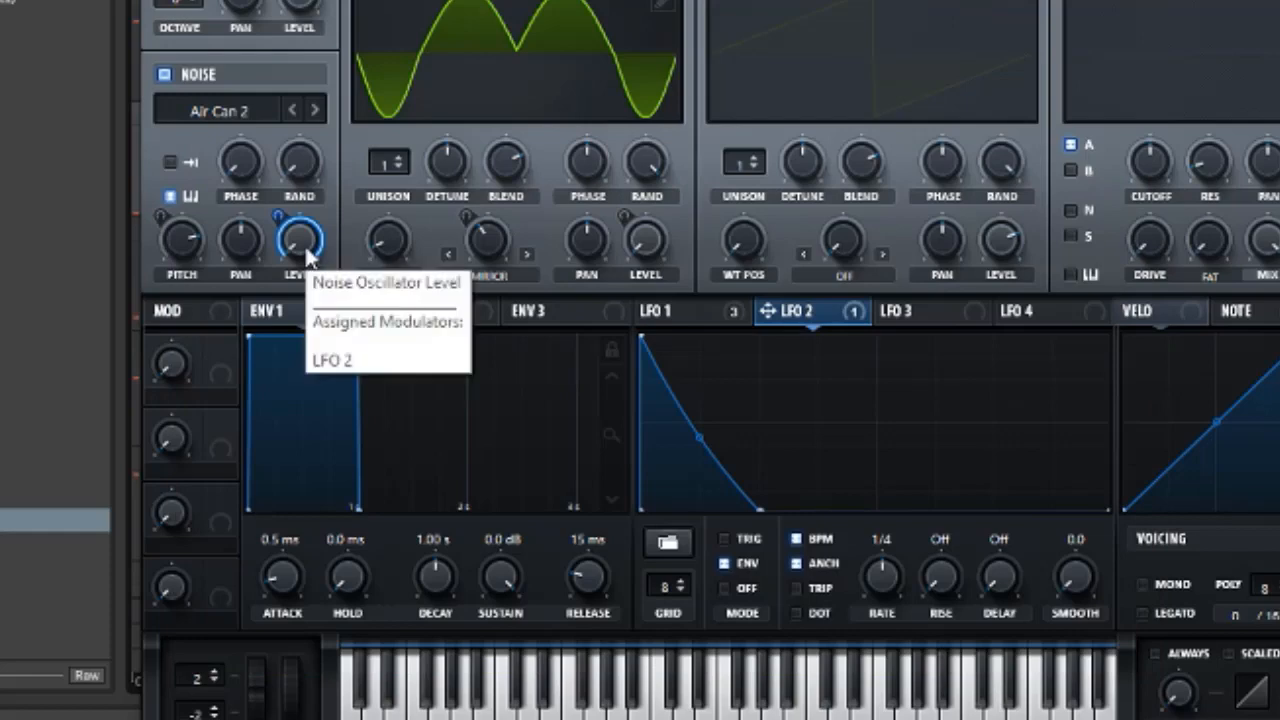
Lower the noise oscillator level slightly and switch on the filter section
{"action": "left_click_drag", "start_coordinate": [281, 222], "coordinate": [281, 232]}
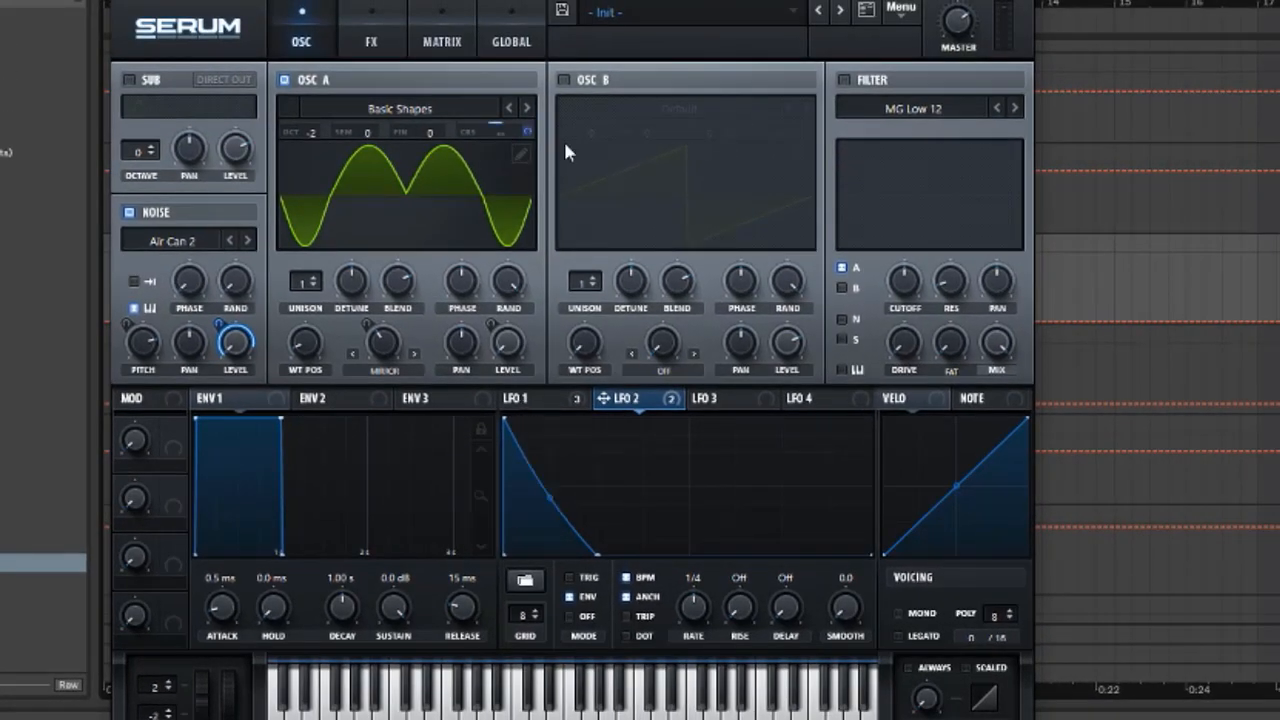
{"action": "left_click_drag", "start_coordinate": [518, 129], "coordinate": [536, 31]}
{"action": "left_click", "coordinate": [844, 80]}
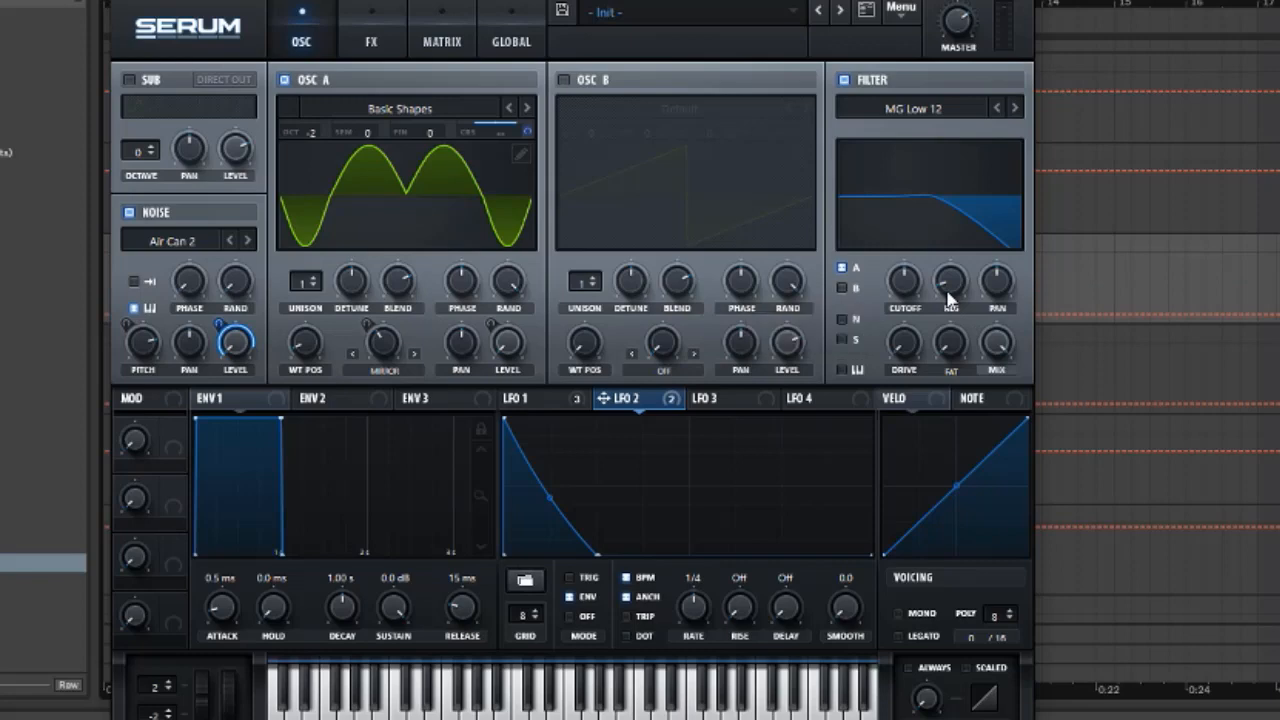
{"action": "left_click", "coordinate": [907, 360]}
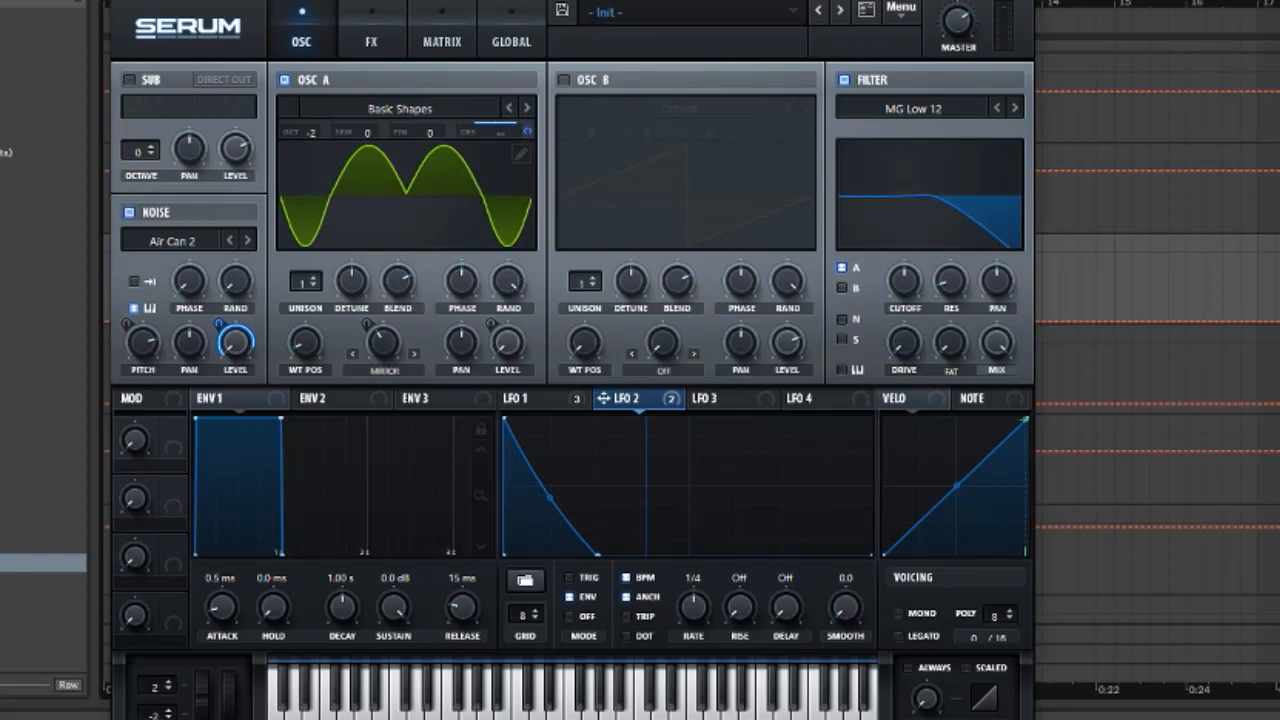
Paste the copied MIDI clip onto the Serum track at bar 9 and open it in the note editor
{"action": "key", "text": "ctrl+alt+p"}
{"action": "scroll", "coordinate": [728, 155], "scroll_direction": "up", "scroll_amount": 2}
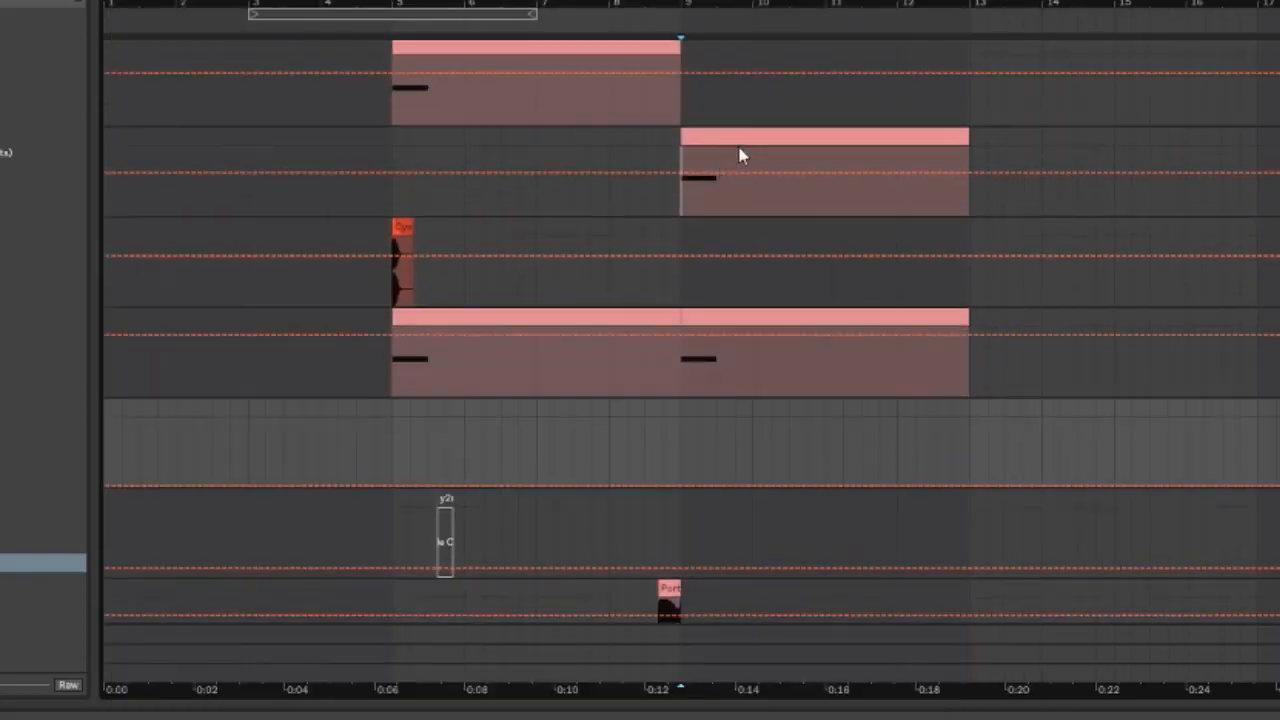
{"action": "left_click", "coordinate": [740, 155]}
{"action": "scroll", "coordinate": [1085, 235], "scroll_direction": "down", "scroll_amount": 2}
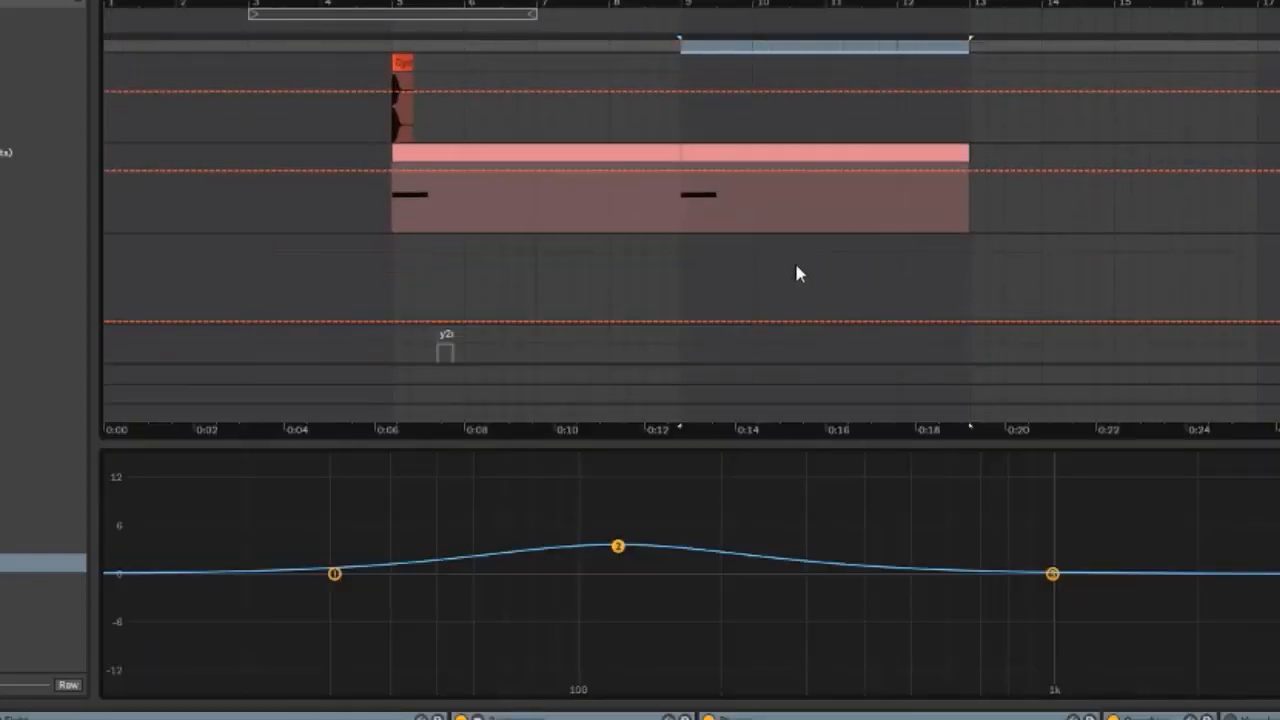
{"action": "left_click", "coordinate": [684, 240]}
{"action": "key", "text": "ctrl+v"}
{"action": "double_click", "coordinate": [707, 240]}
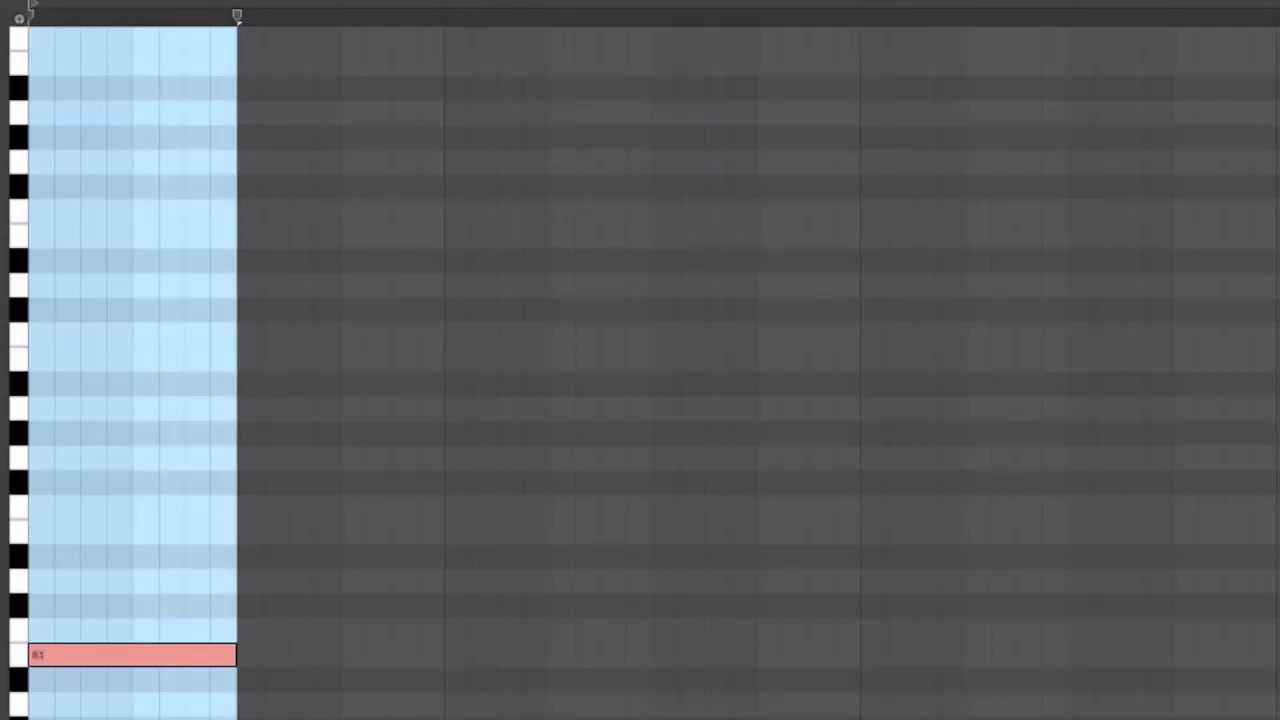
Play back the arrangement to audition the patch, then reopen the Serum window
{"action": "key", "text": "space"}
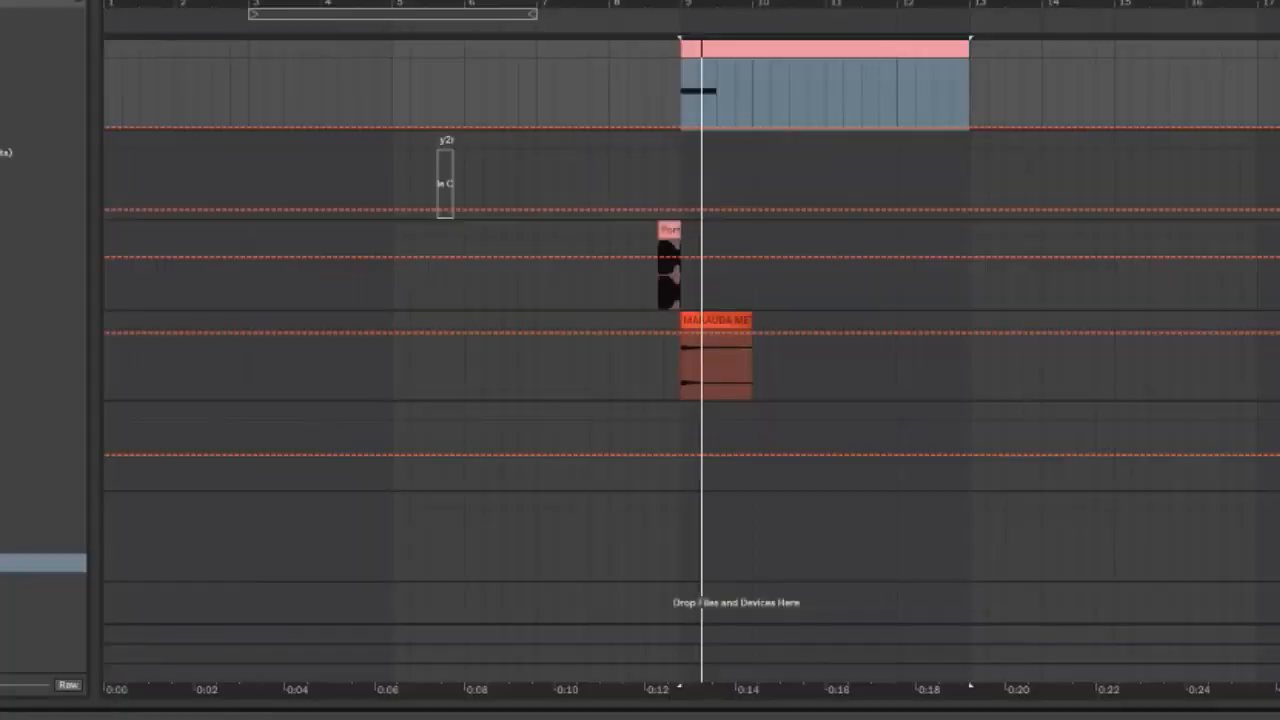
{"action": "key", "text": "space"}
{"action": "key", "text": "space"}
{"action": "left_click", "coordinate": [130, 717]}
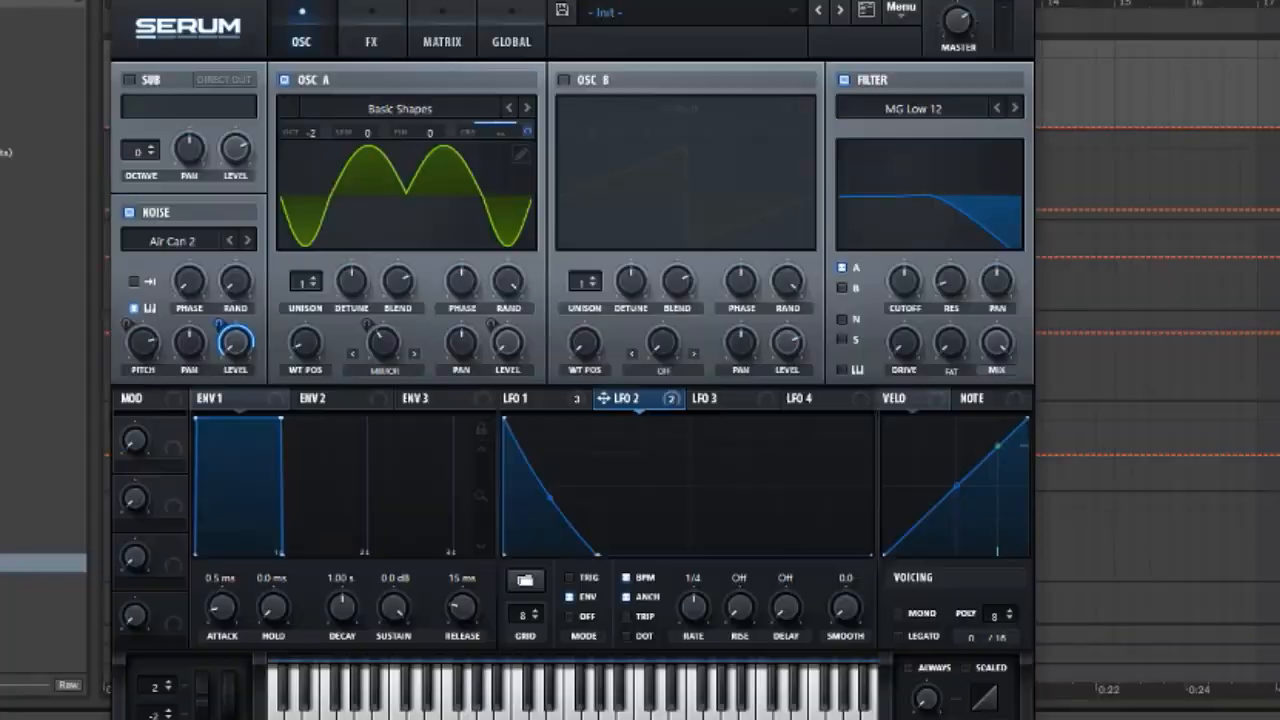
Open the effects page and enable the Hyper/Dimension effect
{"action": "left_click", "coordinate": [372, 42]}
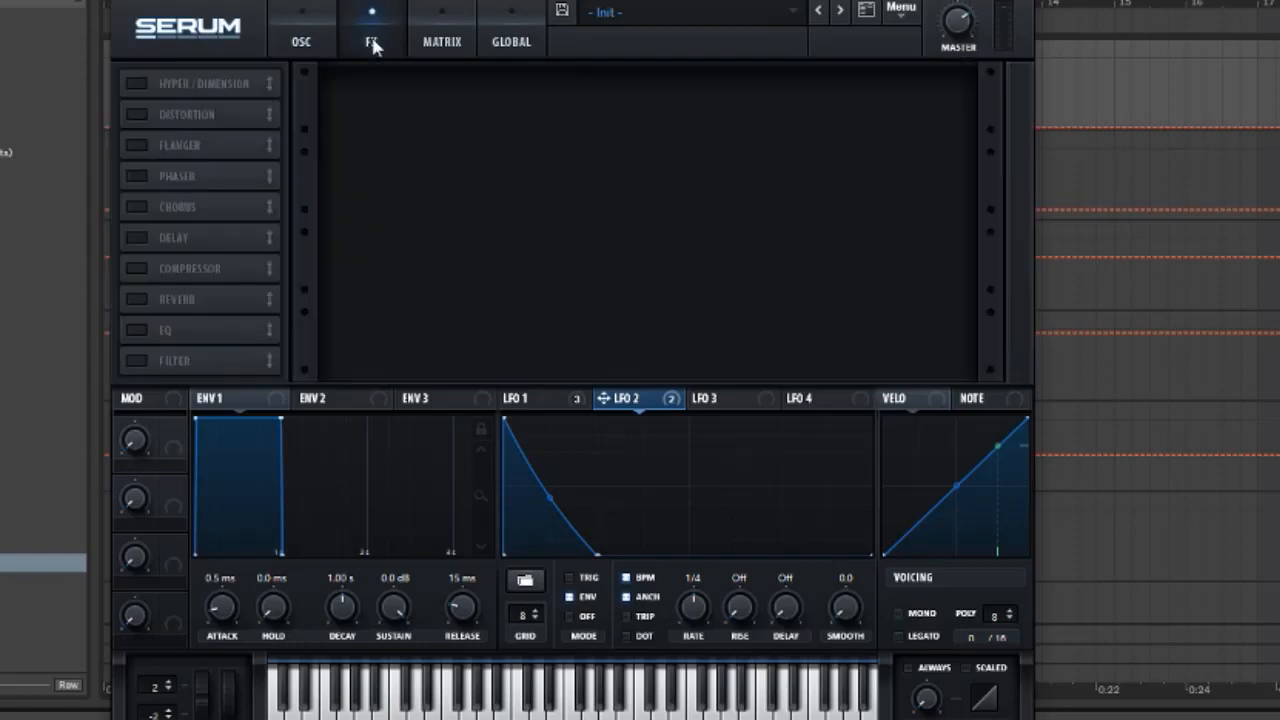
{"action": "left_click", "coordinate": [441, 40]}
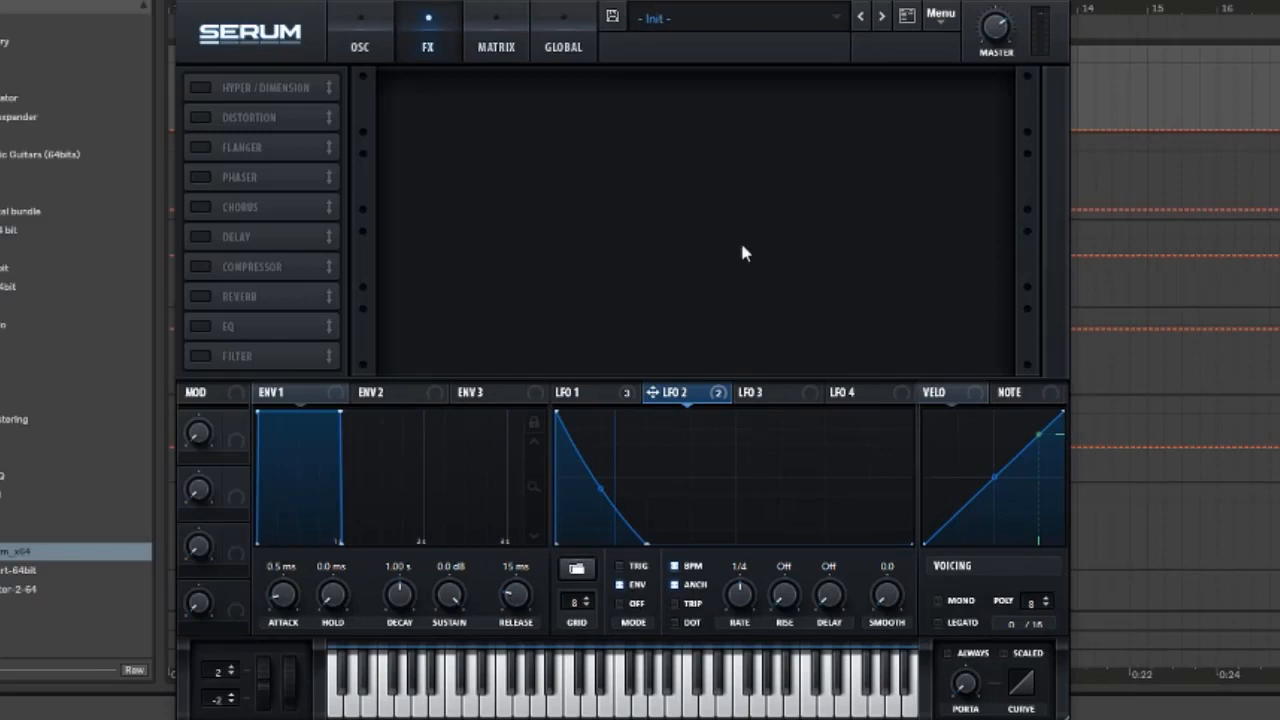
{"action": "right_click", "coordinate": [209, 88]}
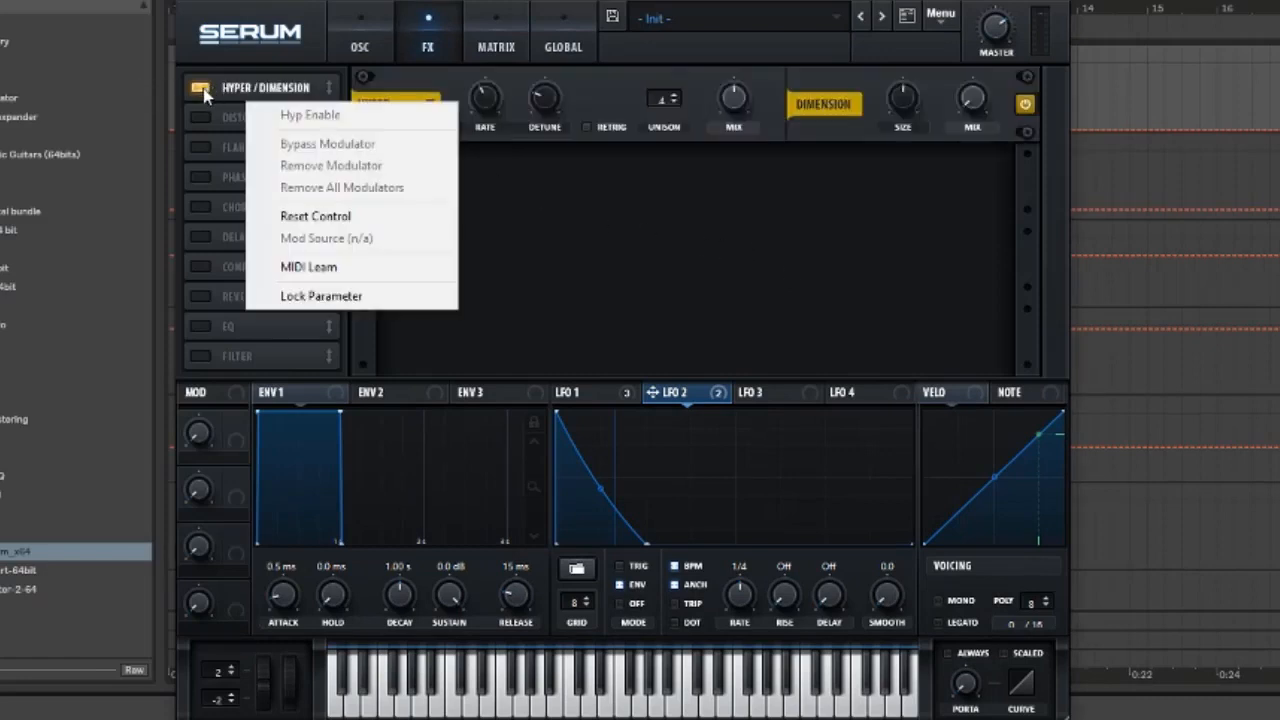
{"action": "left_click", "coordinate": [269, 88]}
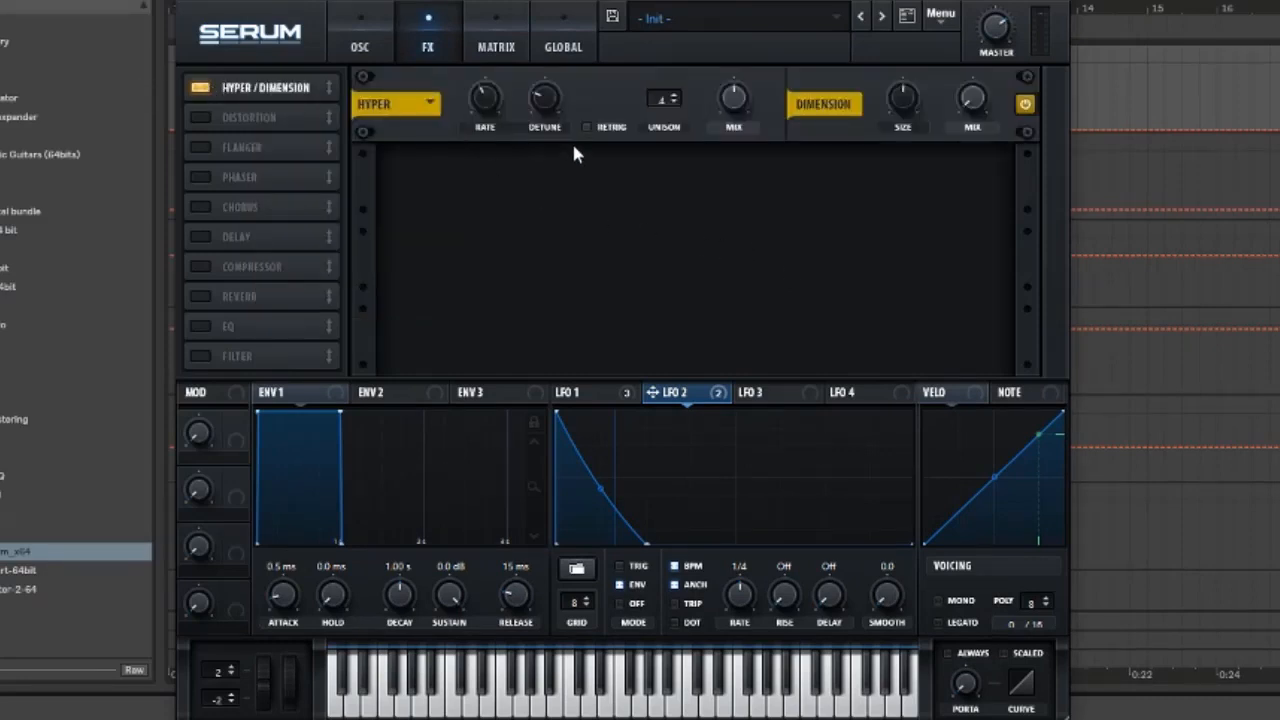
Set the Hyper mix to 15
{"action": "double_click", "coordinate": [727, 106]}
{"action": "type", "text": "15"}
{"action": "key", "text": "Return"}
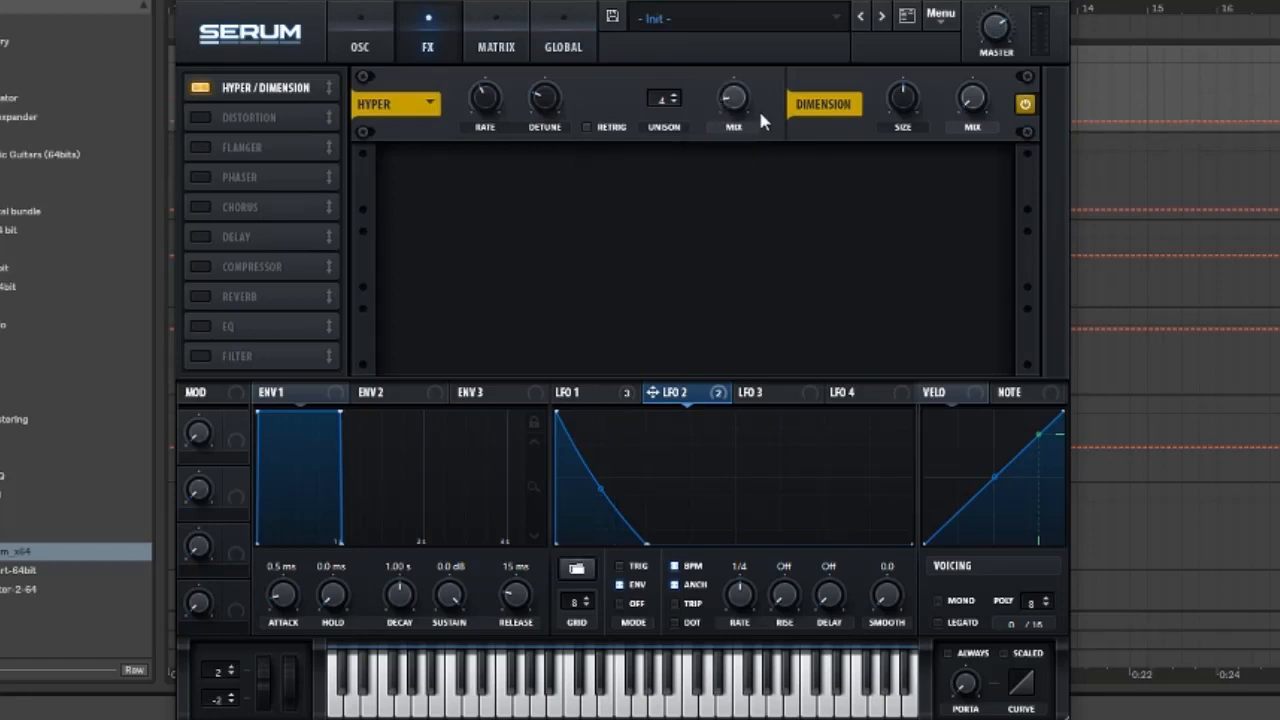
{"action": "mouse_move", "coordinate": [736, 121]}
Enable the Phaser effect and set its depth to 20
{"action": "left_click", "coordinate": [200, 177]}
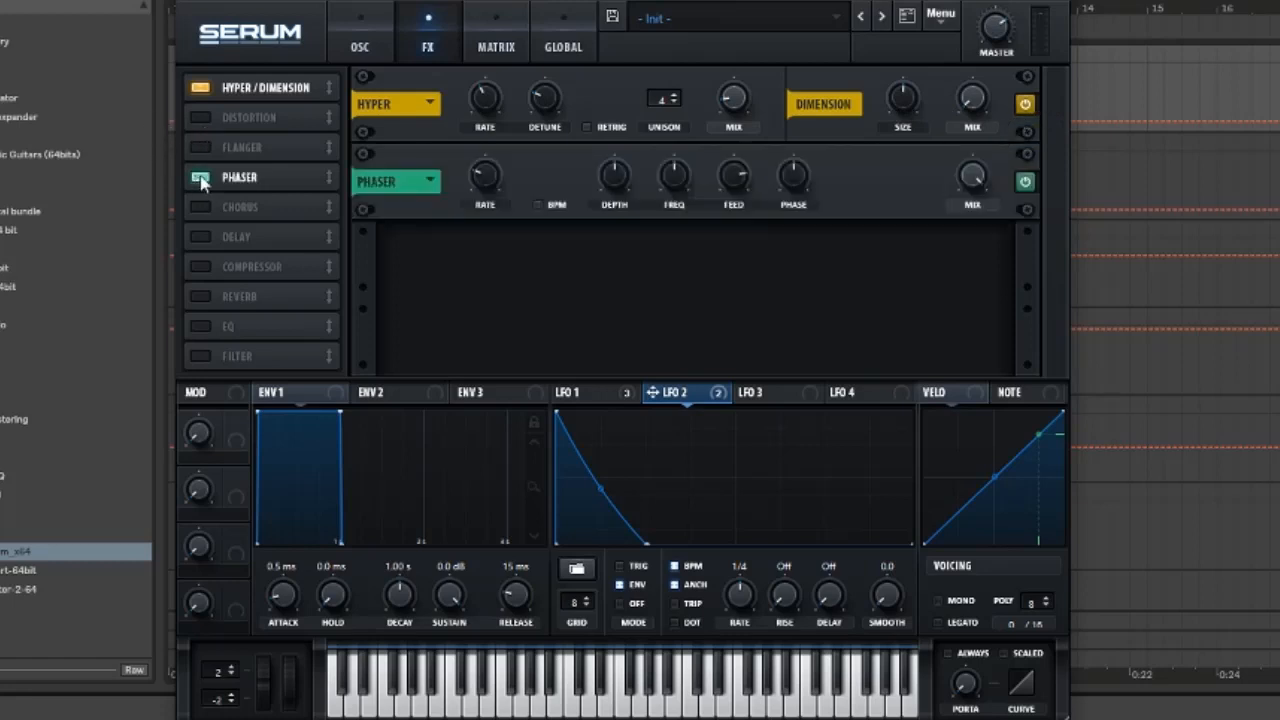
{"action": "double_click", "coordinate": [618, 181]}
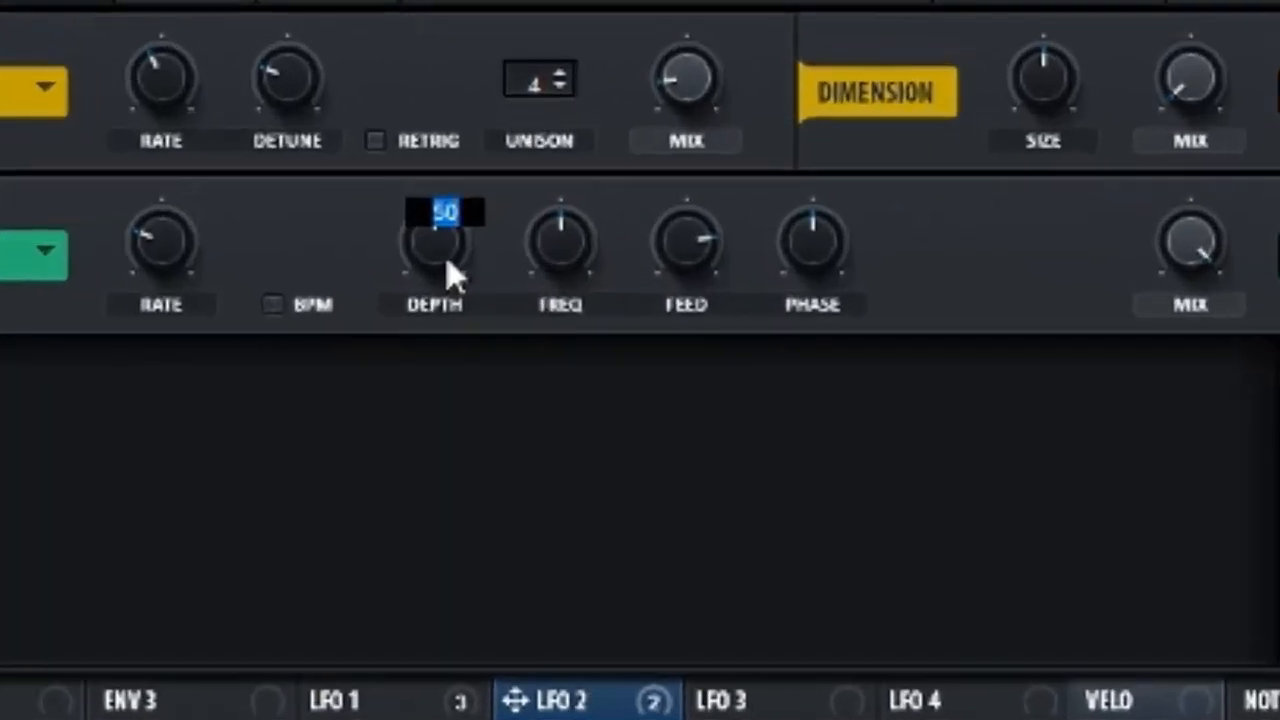
{"action": "type", "text": "20"}
{"action": "key", "text": "Return"}
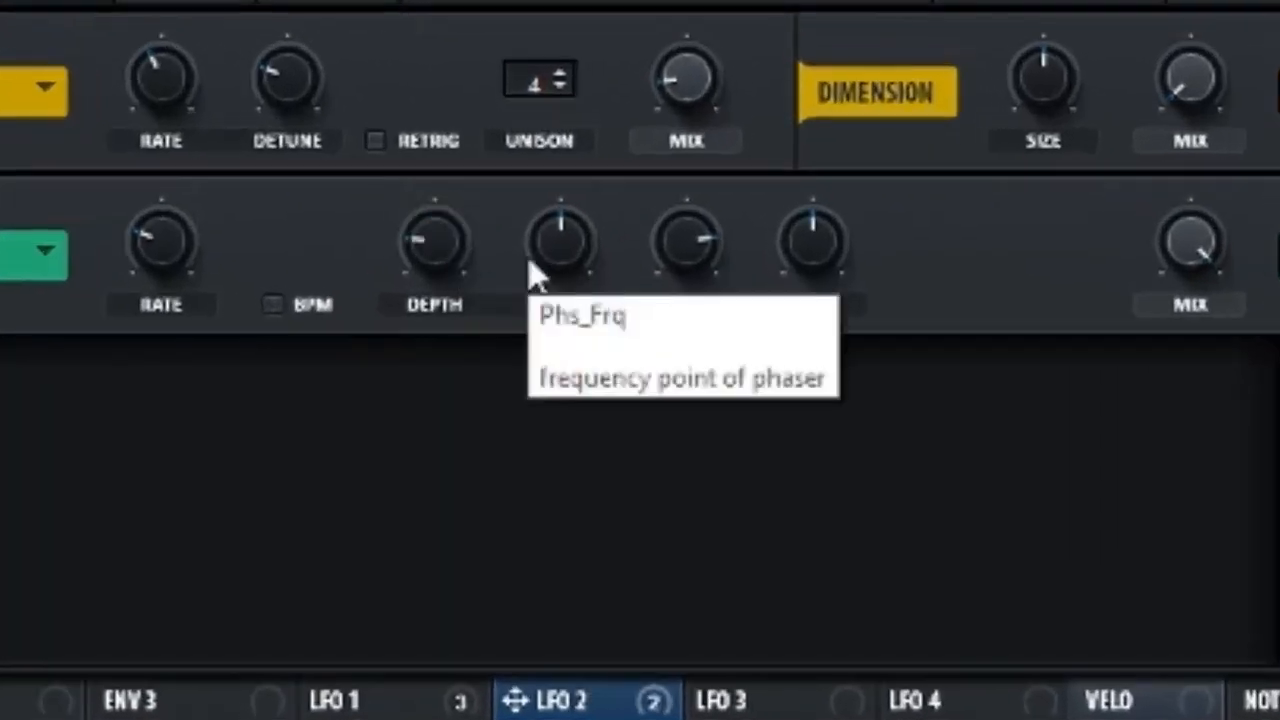
Set the phaser frequency to 27 and its feedback to 26
{"action": "double_click", "coordinate": [532, 265]}
{"action": "type", "text": "27"}
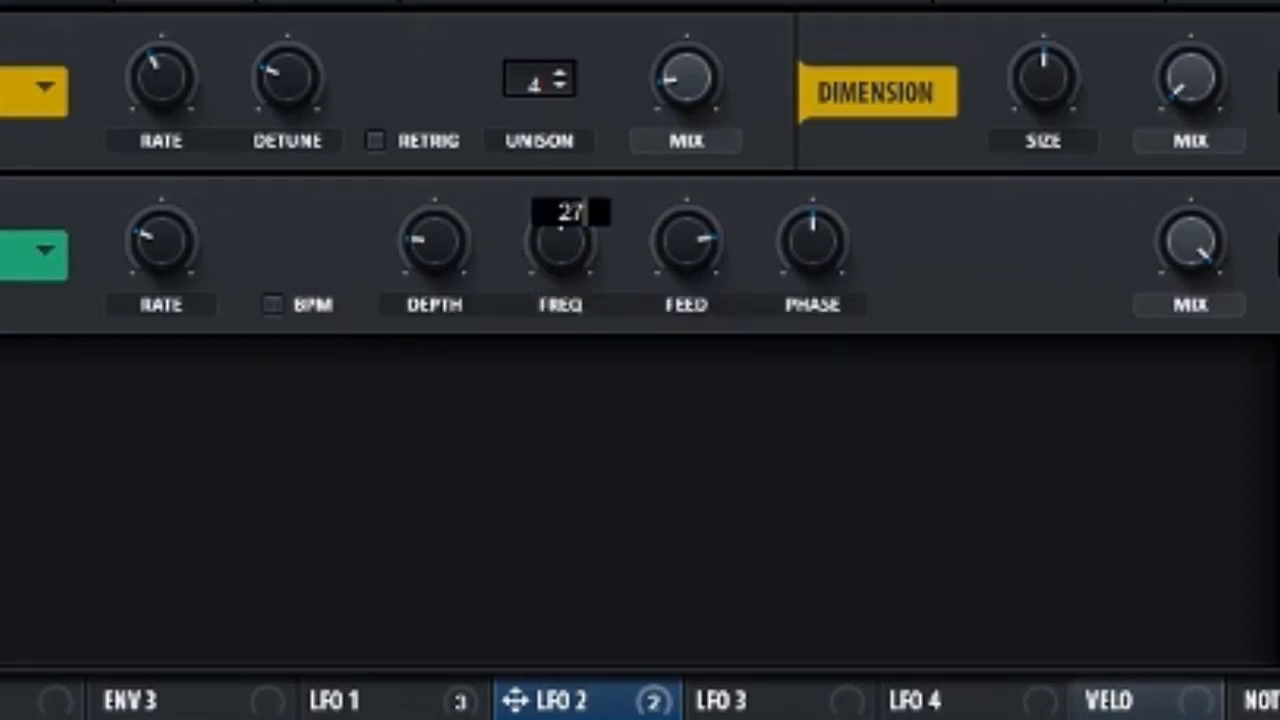
{"action": "key", "text": "Return"}
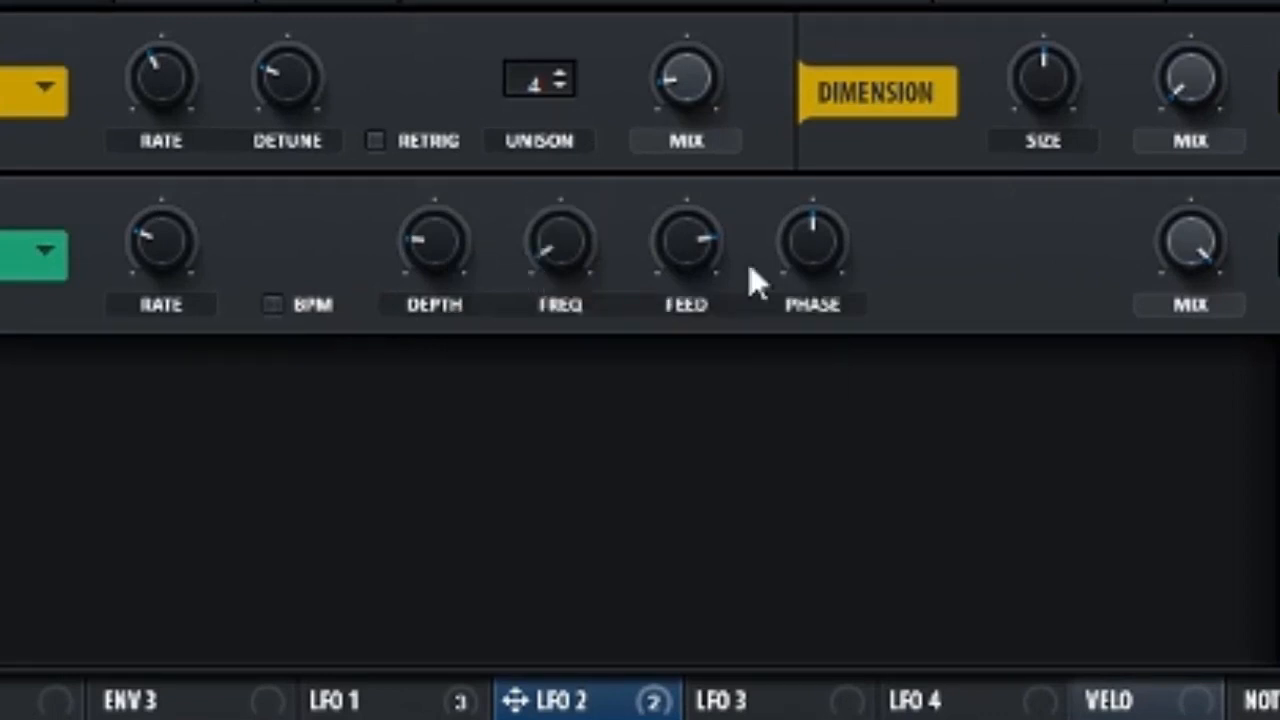
{"action": "double_click", "coordinate": [708, 266]}
{"action": "type", "text": "26"}
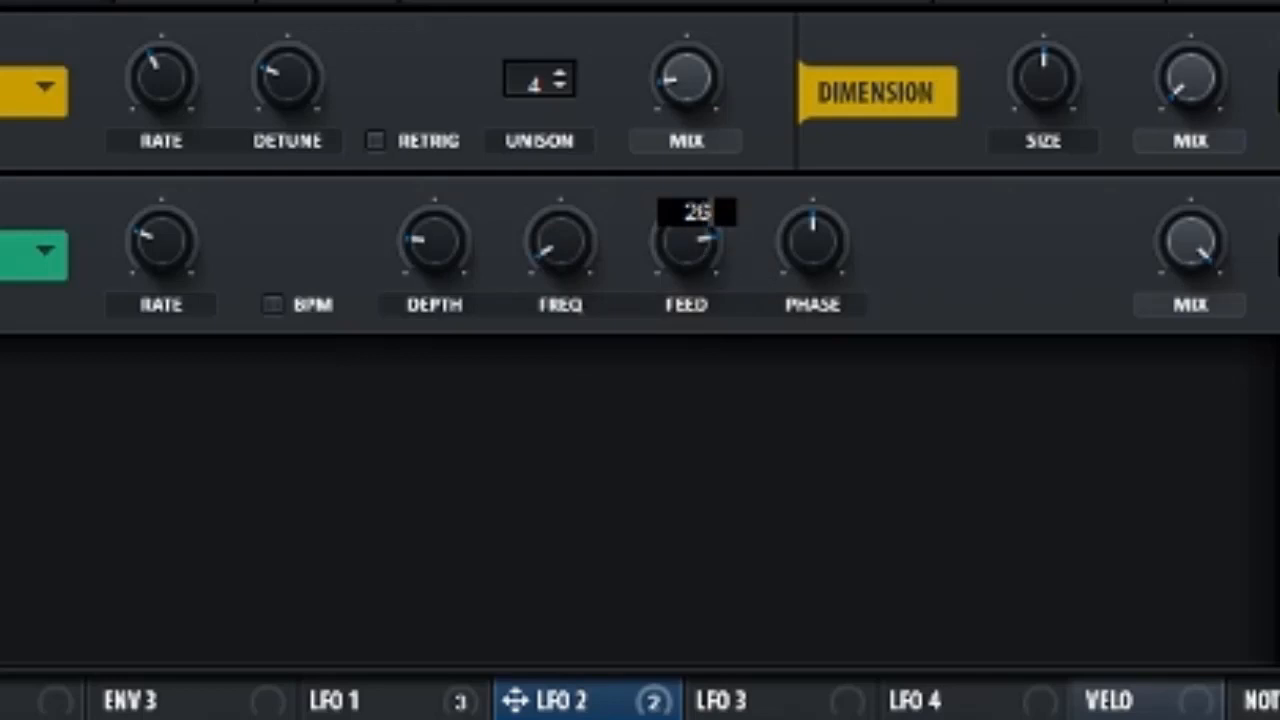
{"action": "key", "text": "Return"}
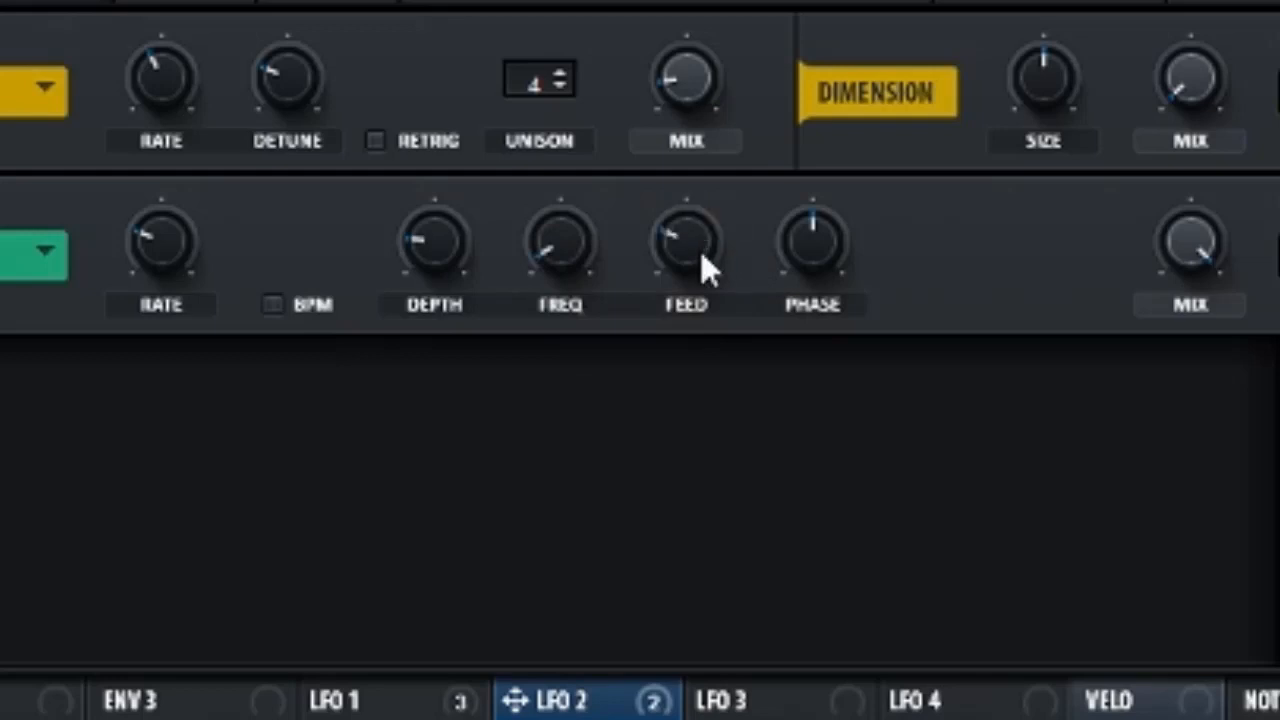
Set the phaser stereo phase to 259
{"action": "double_click", "coordinate": [812, 262]}
{"action": "type", "text": "2"}
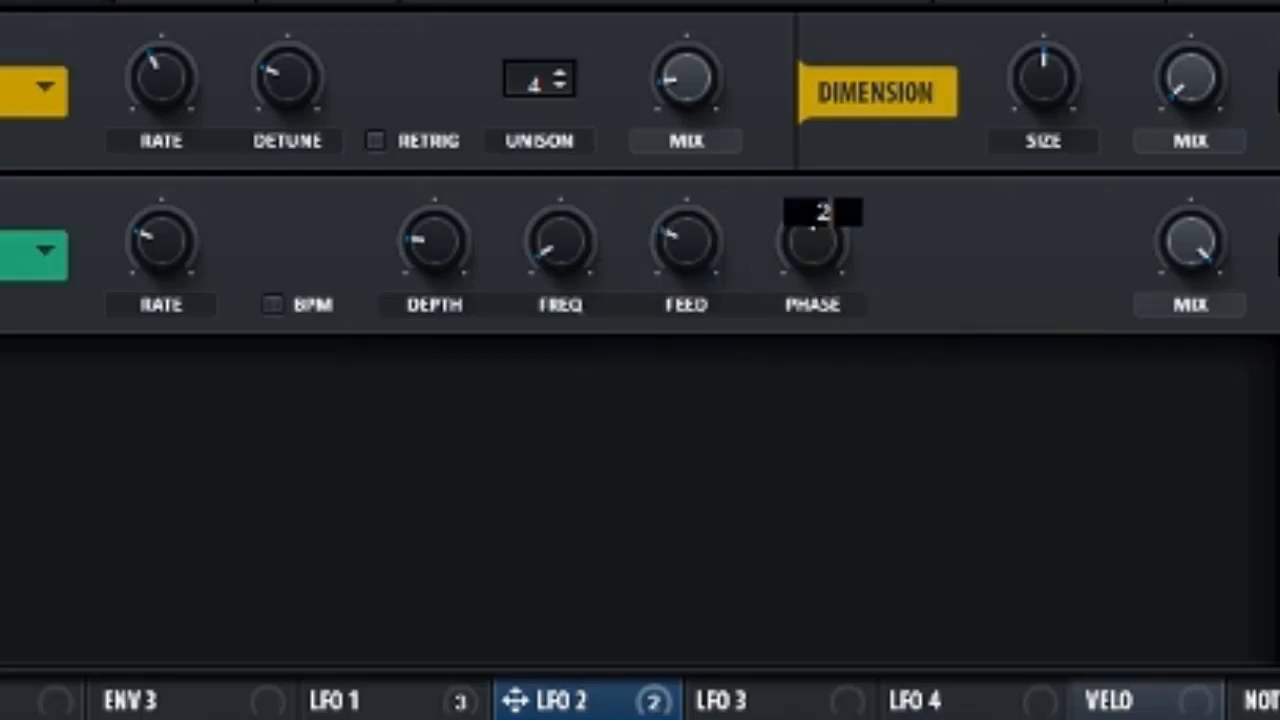
{"action": "type", "text": "59"}
{"action": "key", "text": "Return"}
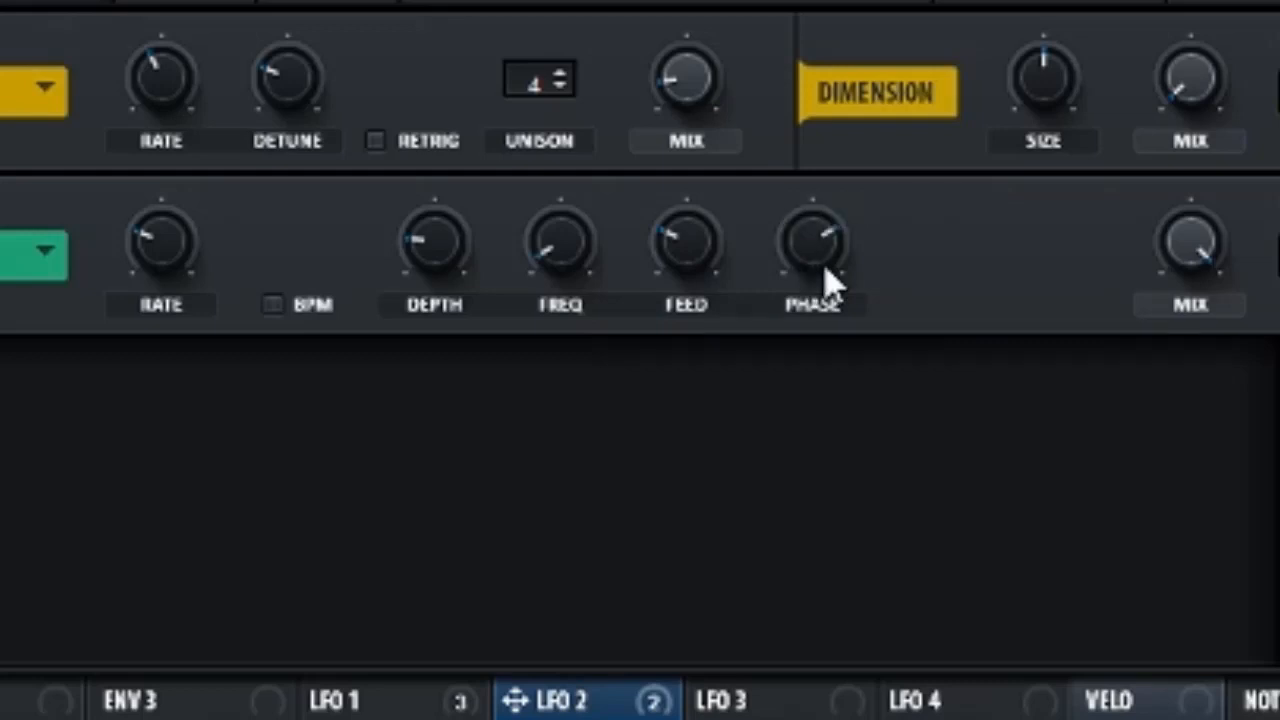
{"action": "double_click", "coordinate": [825, 266]}
Enable the Compressor in multiband mode and lower its band thresholds
{"action": "left_click", "coordinate": [969, 241]}
{"action": "left_click", "coordinate": [788, 469]}
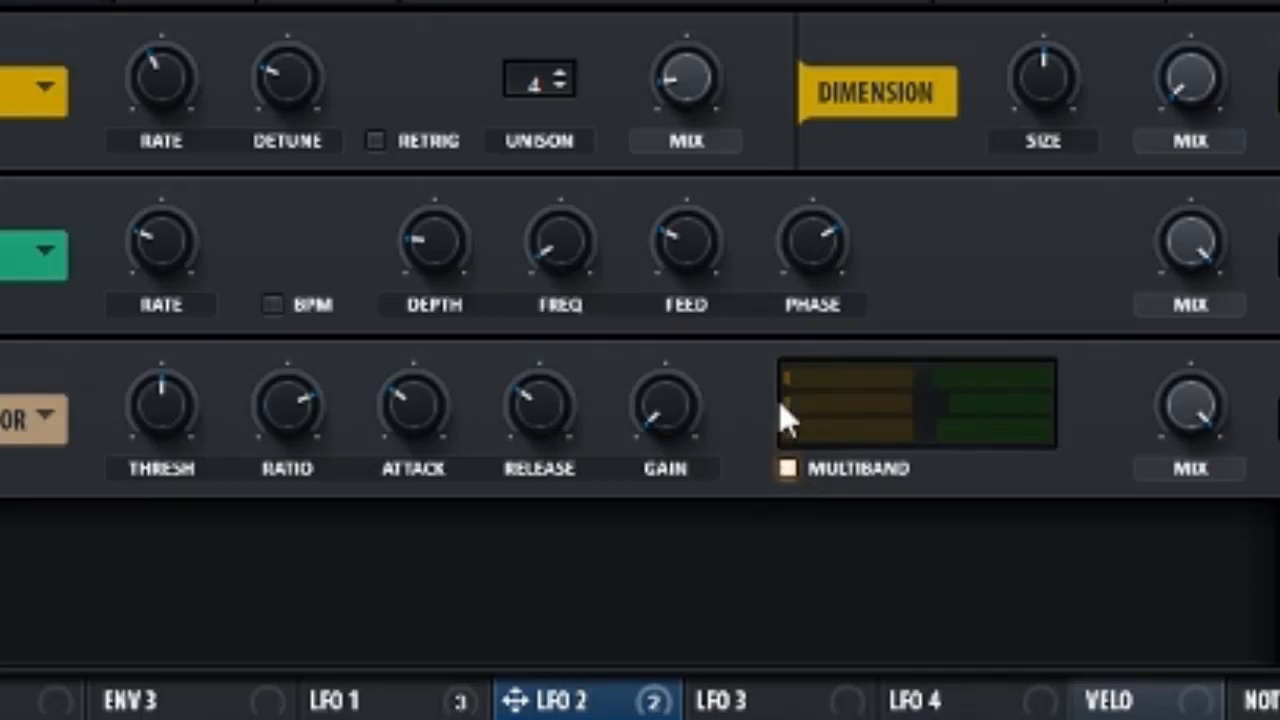
{"action": "left_click_drag", "start_coordinate": [918, 377], "coordinate": [917, 425]}
{"action": "left_click_drag", "start_coordinate": [915, 430], "coordinate": [878, 441]}
{"action": "mouse_move", "coordinate": [563, 432]}
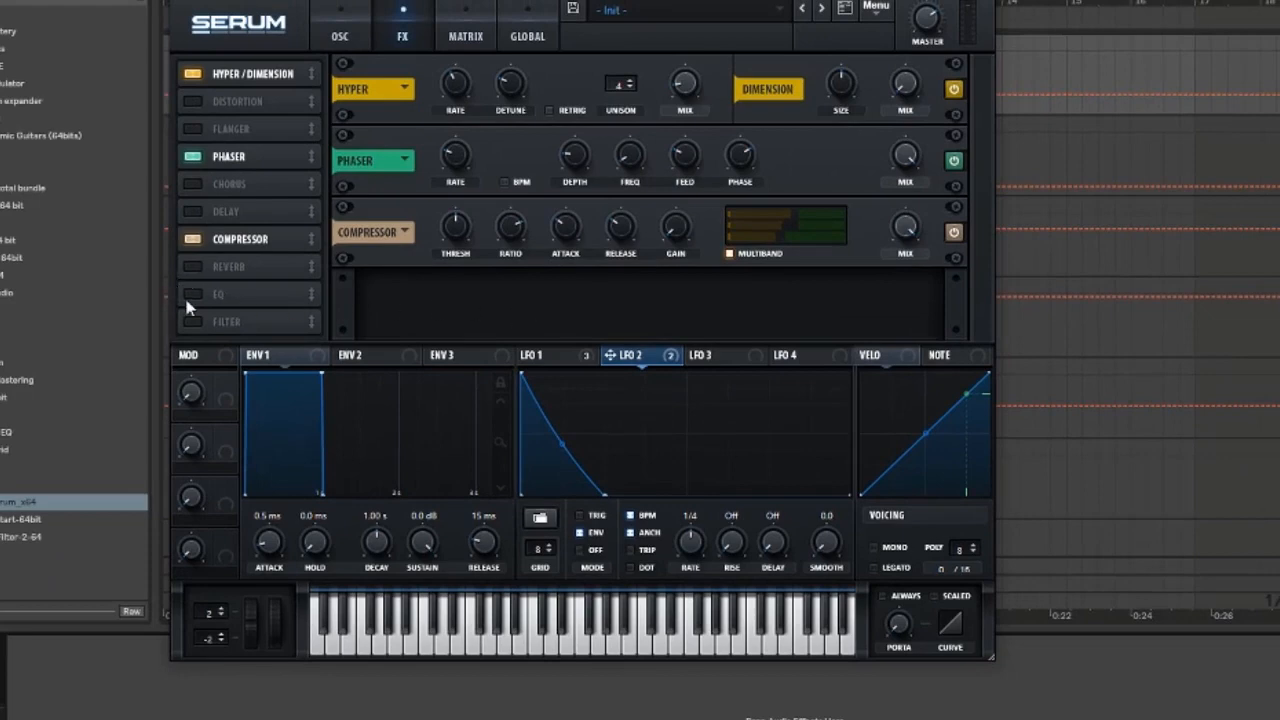
Enable the EQ, give its first band a low-cut shape, and set the second band's gain to 1.8
{"action": "left_click", "coordinate": [192, 295]}
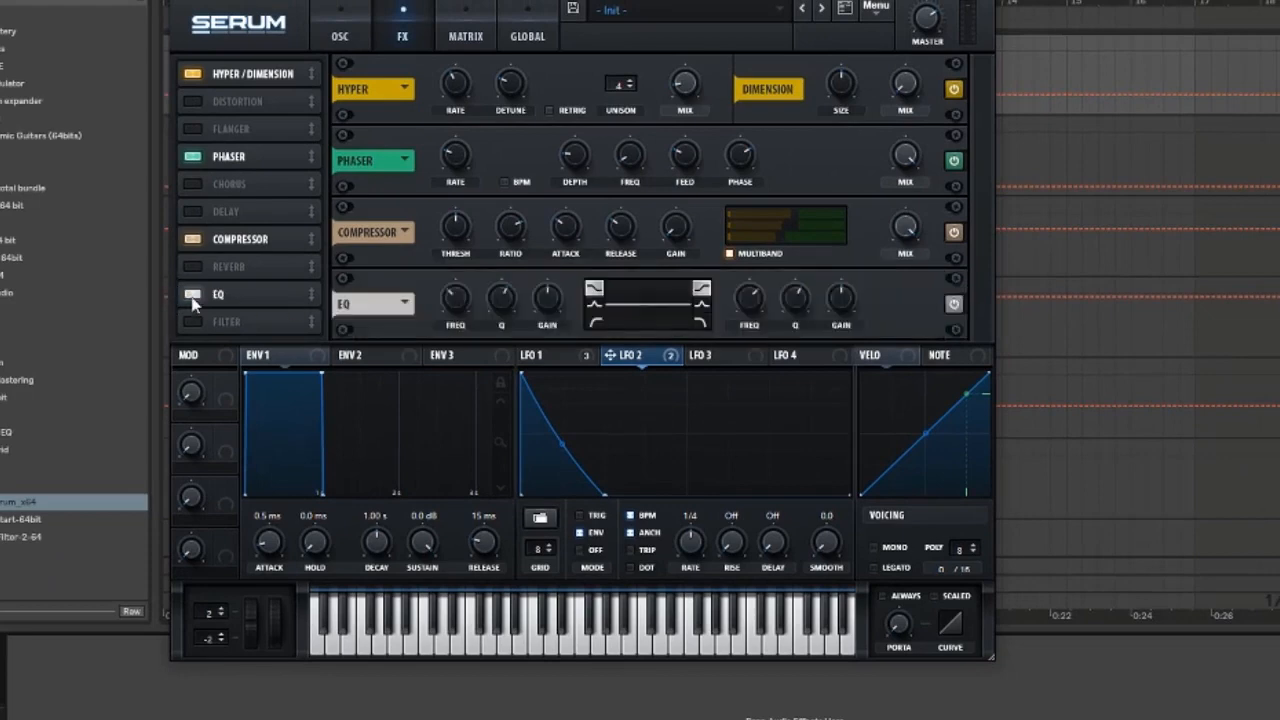
{"action": "left_click", "coordinate": [600, 324]}
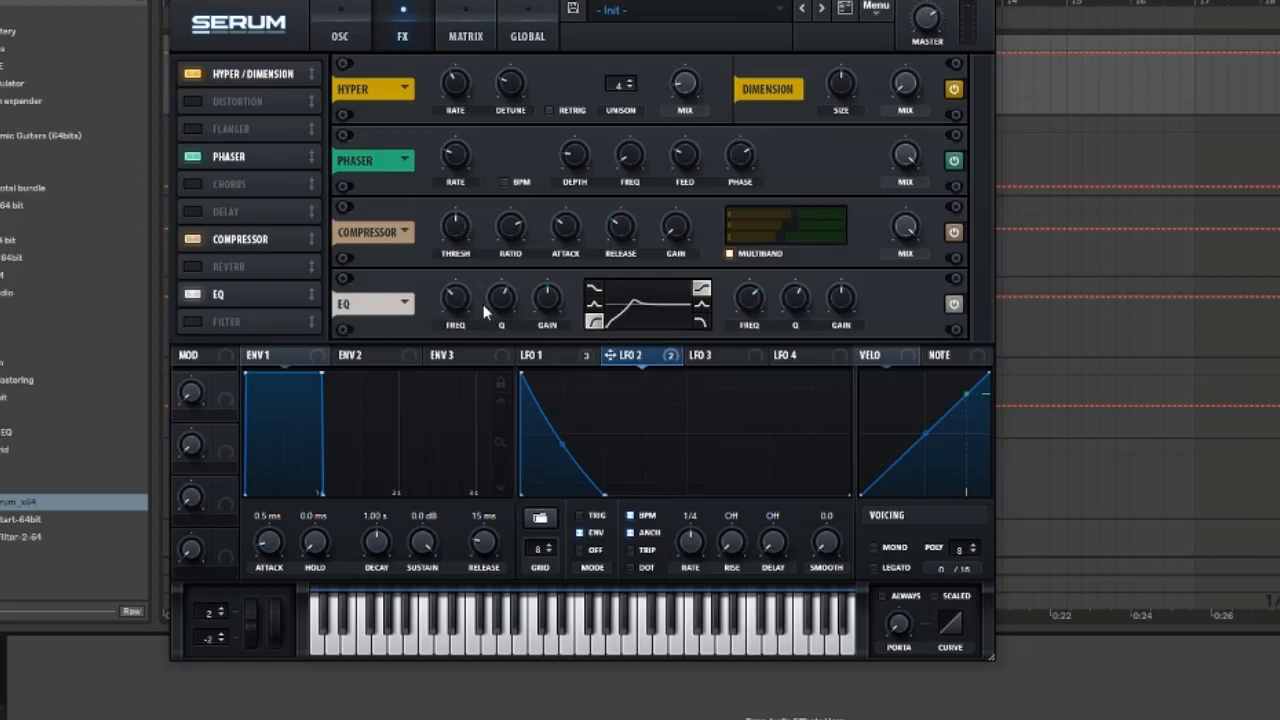
{"action": "mouse_move", "coordinate": [460, 305]}
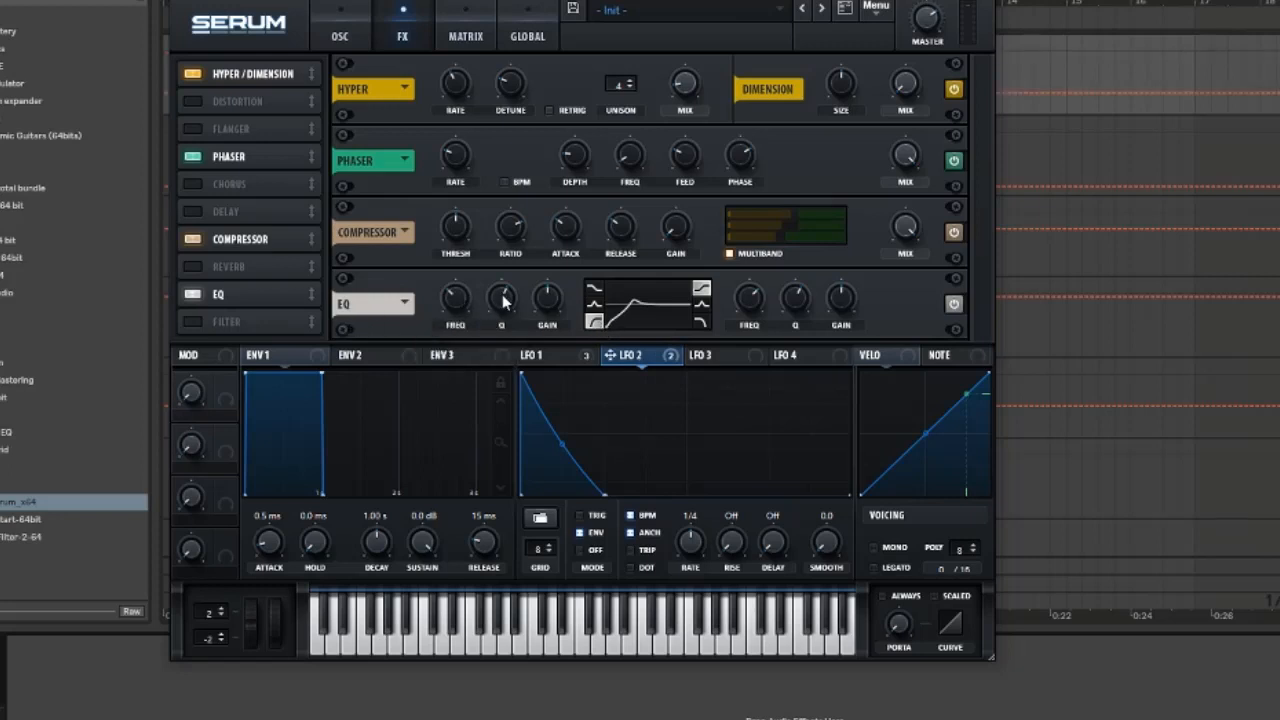
{"action": "mouse_move", "coordinate": [502, 302]}
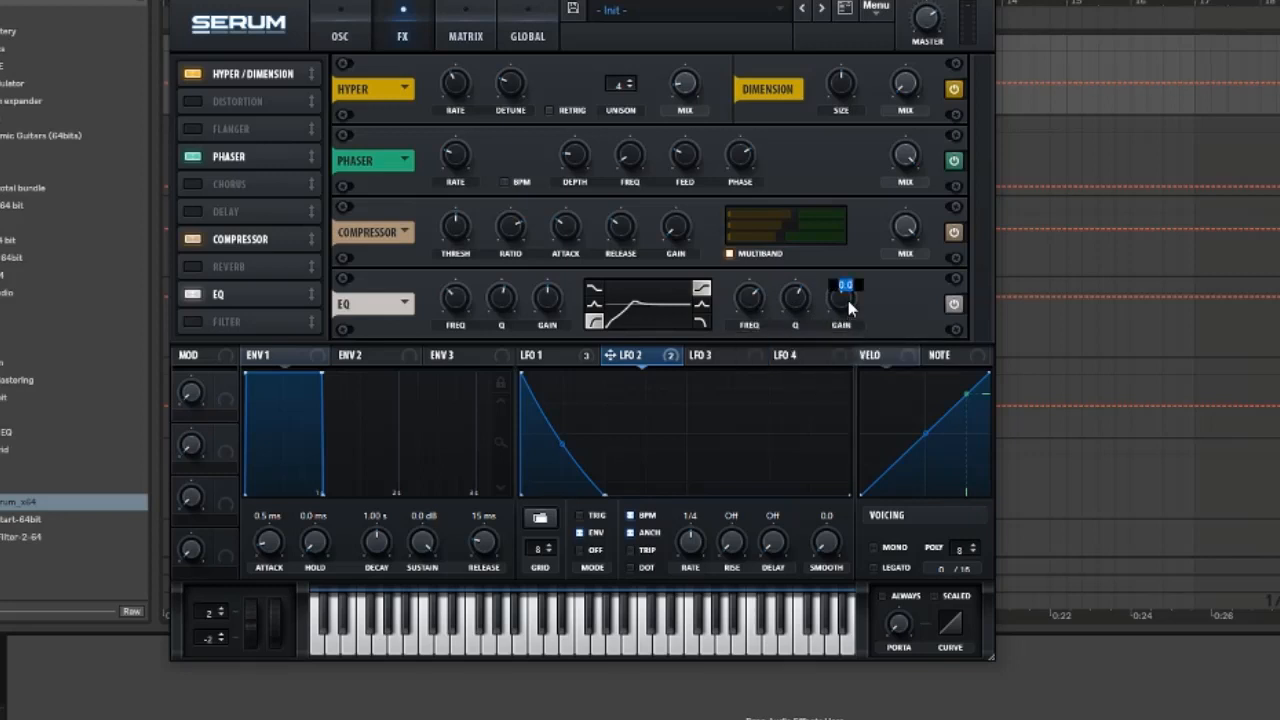
{"action": "type", "text": "1.8"}
{"action": "key", "text": "Return"}
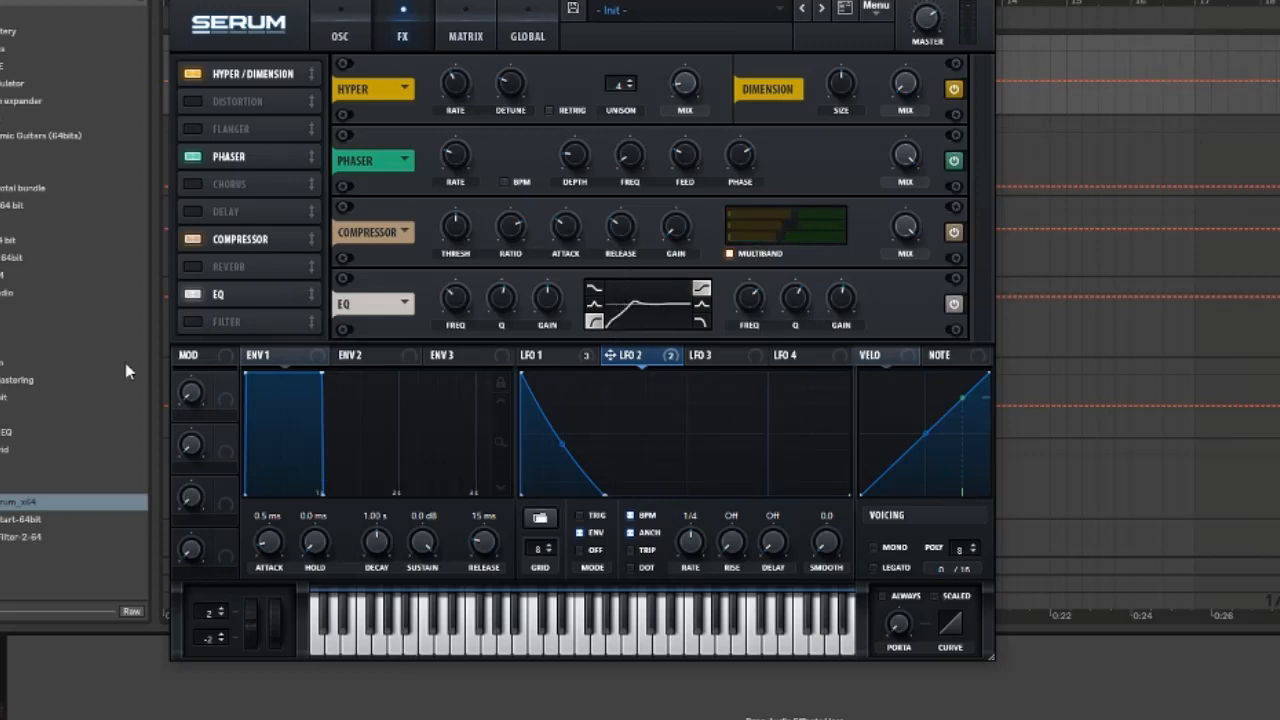
Enable the Filter effect and set its type to Reverb from the Misc category
{"action": "left_click", "coordinate": [193, 322]}
{"action": "left_click", "coordinate": [253, 318]}
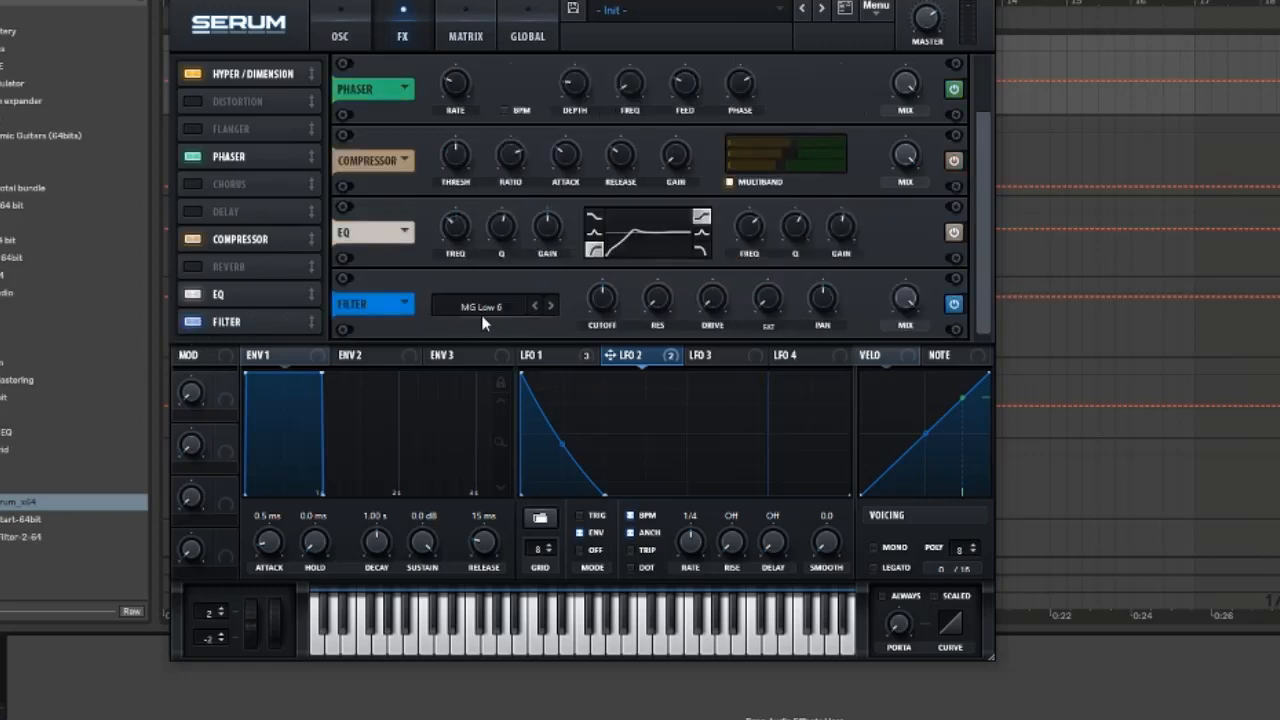
{"action": "left_click", "coordinate": [484, 306]}
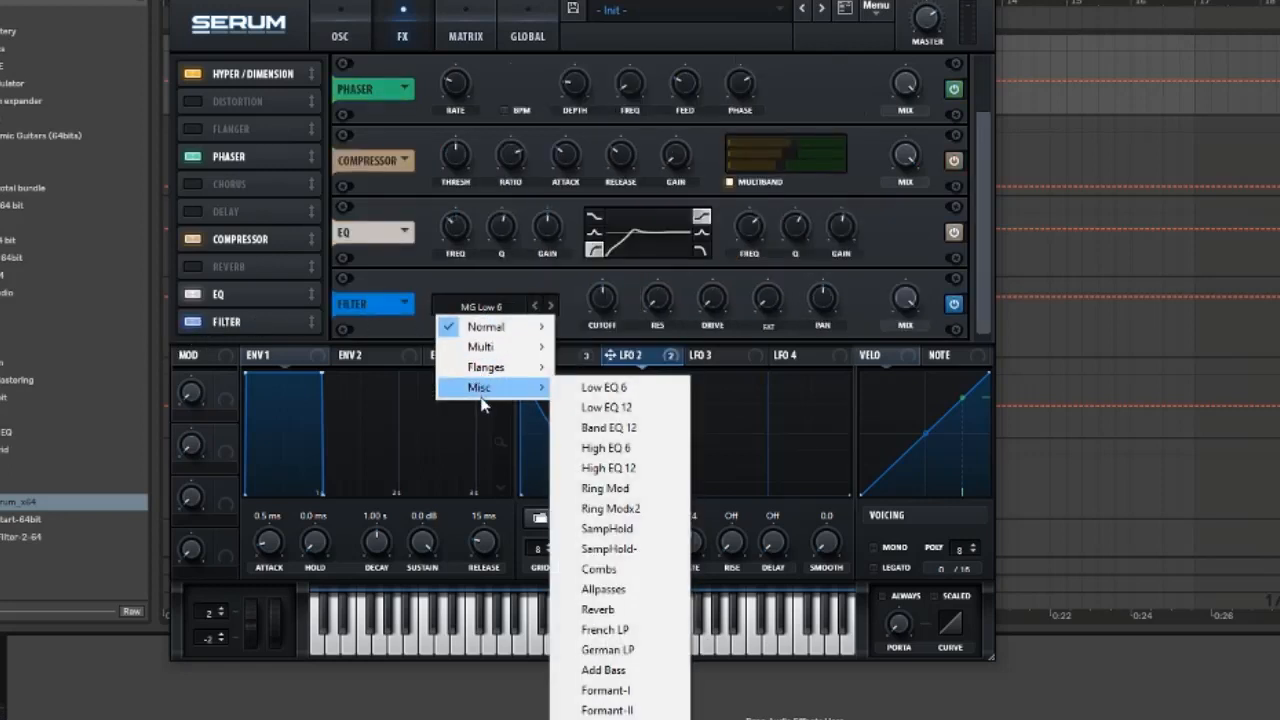
{"action": "mouse_move", "coordinate": [515, 392]}
{"action": "left_click", "coordinate": [598, 609]}
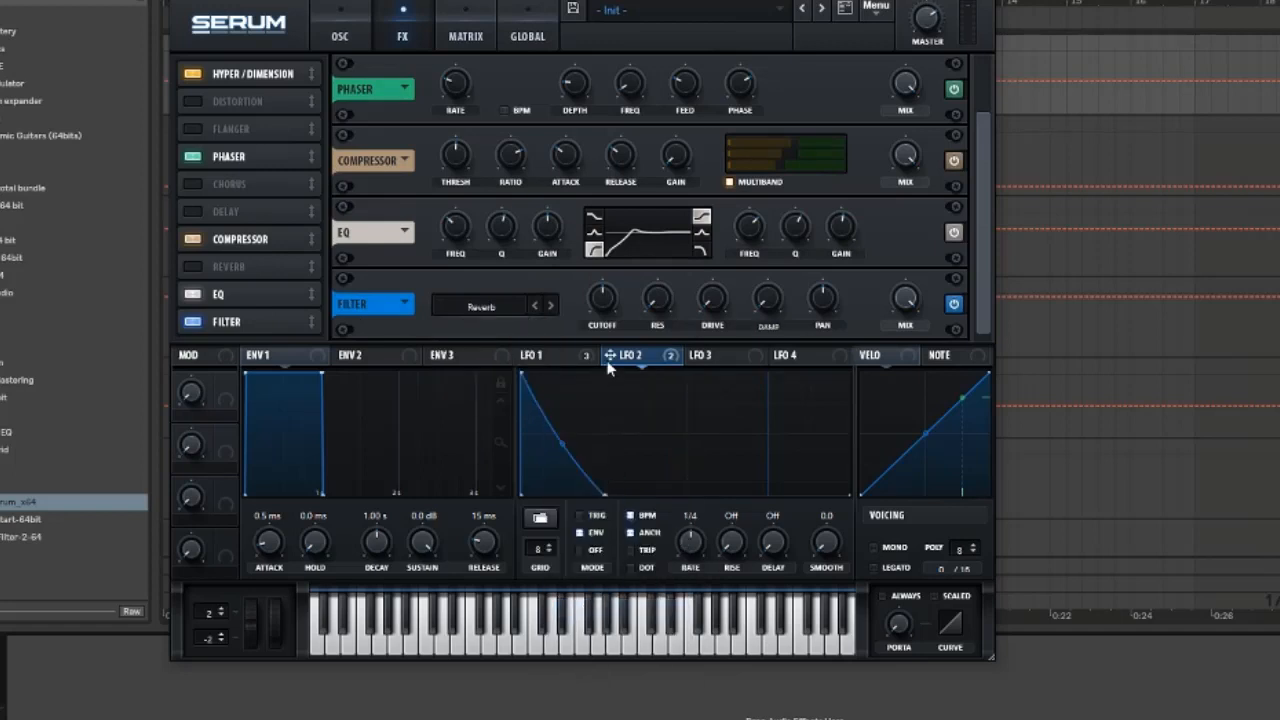
Set the filter effect's cutoff to 2020
{"action": "right_click", "coordinate": [602, 295]}
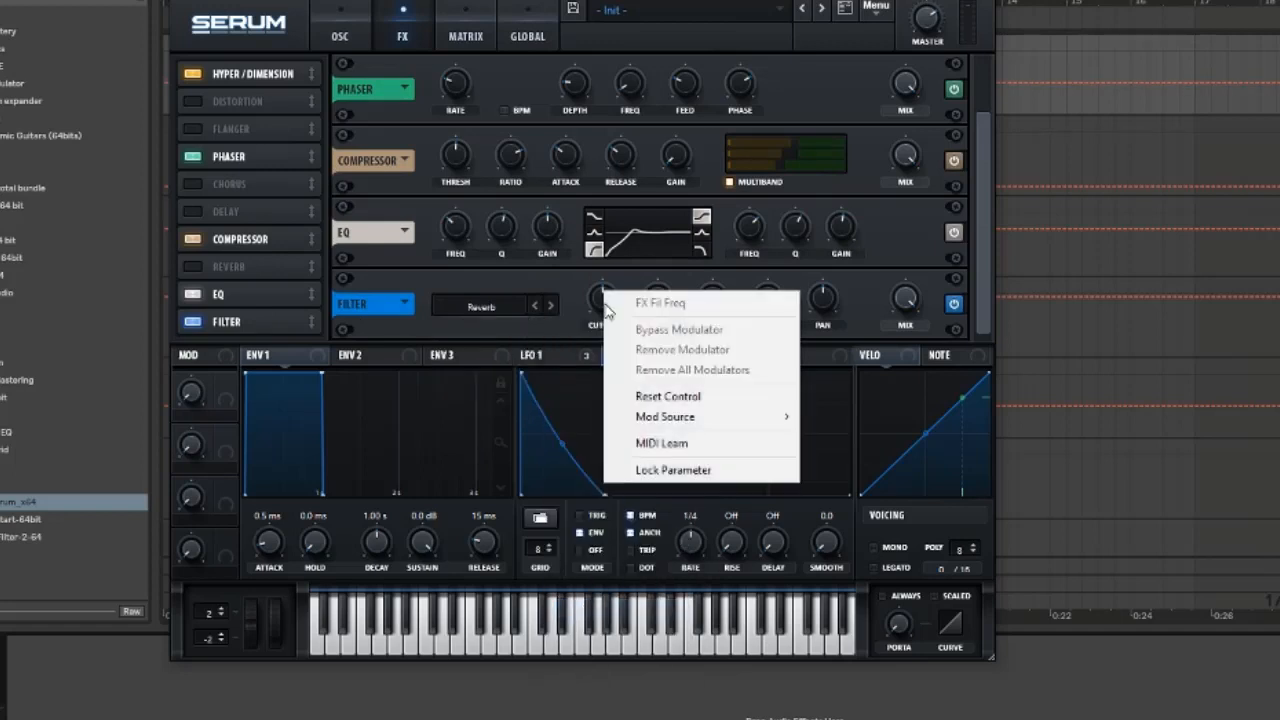
{"action": "left_click", "coordinate": [599, 297]}
{"action": "double_click", "coordinate": [604, 295]}
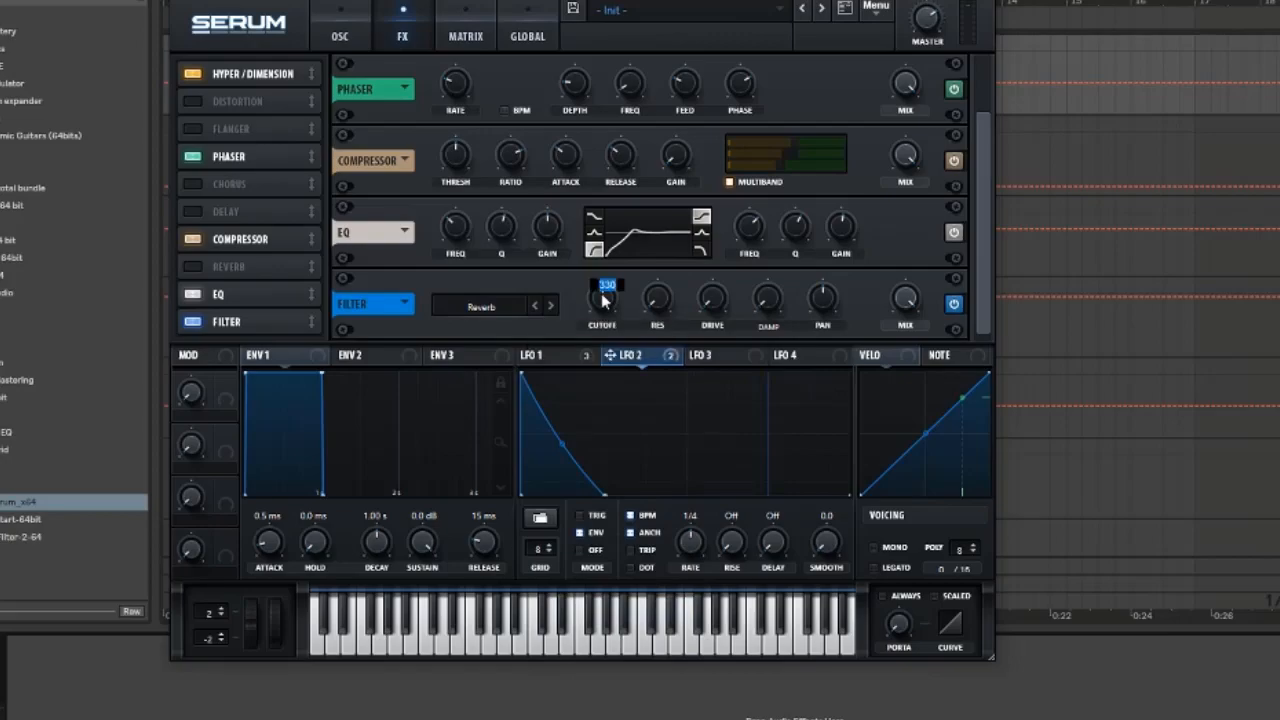
{"action": "type", "text": "2020"}
{"action": "key", "text": "Return"}
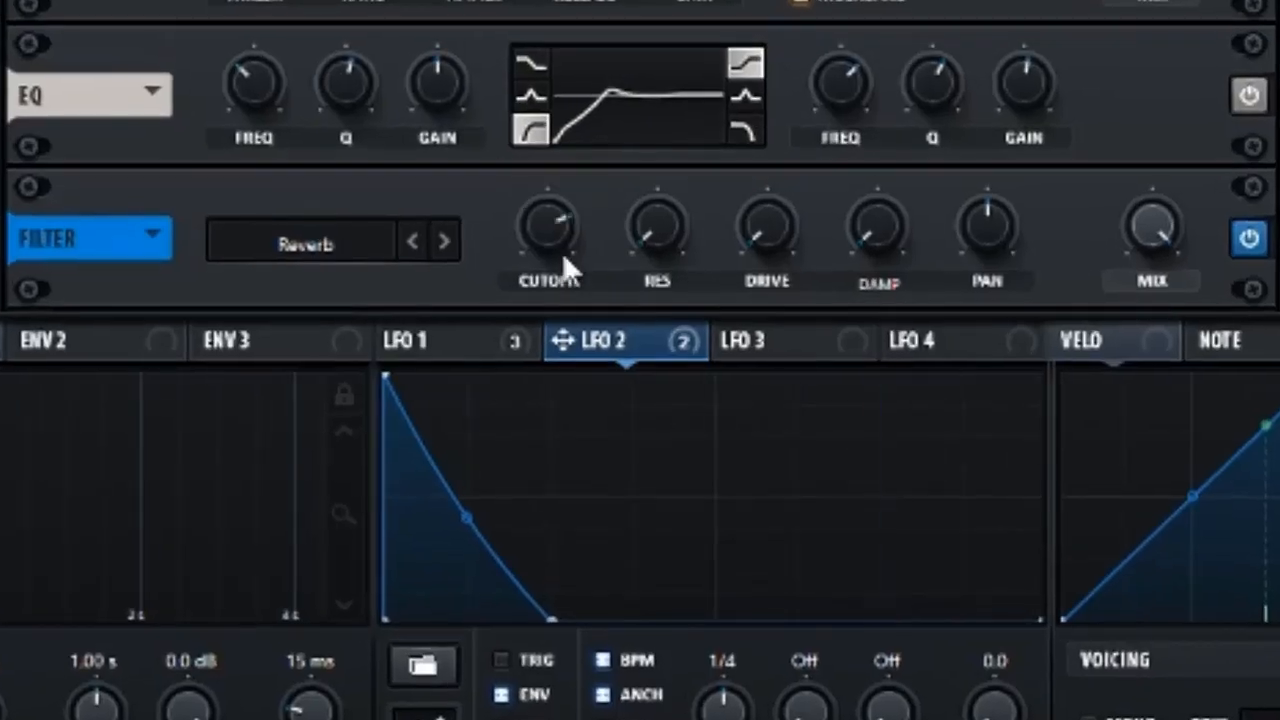
Set the Filter effect's resonance to 14 and raise its drive
{"action": "double_click", "coordinate": [663, 224]}
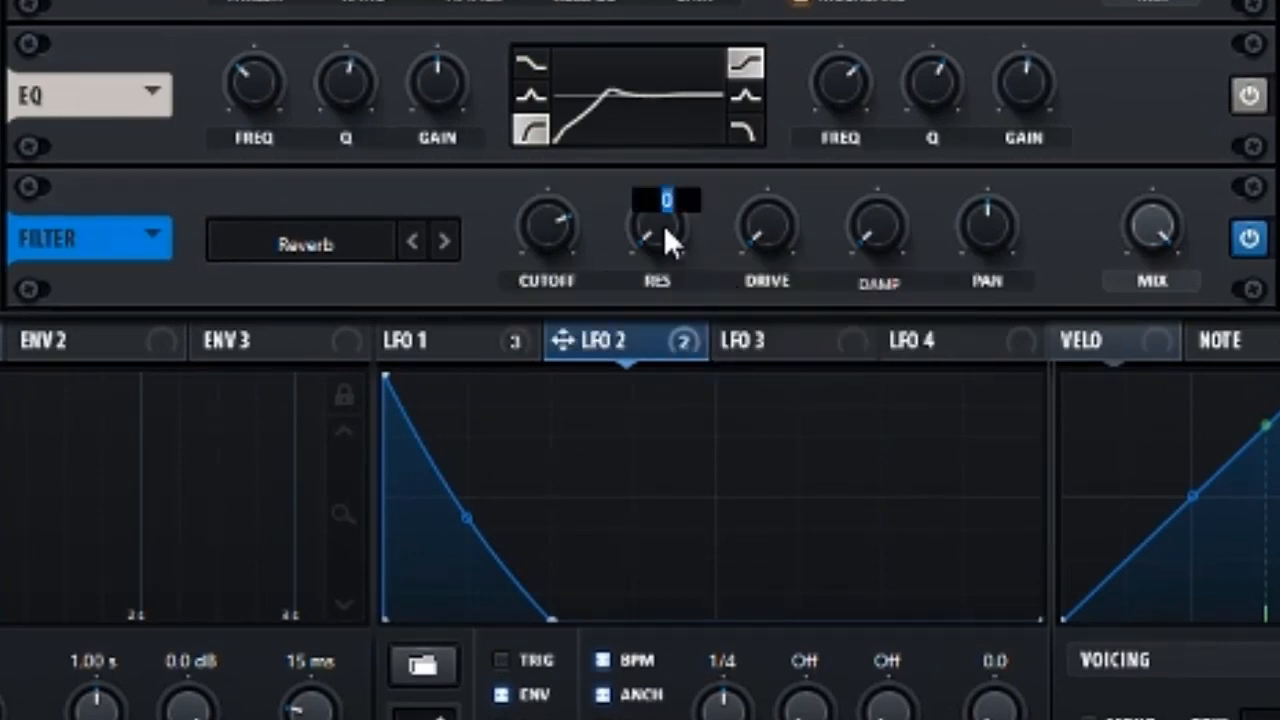
{"action": "type", "text": "14"}
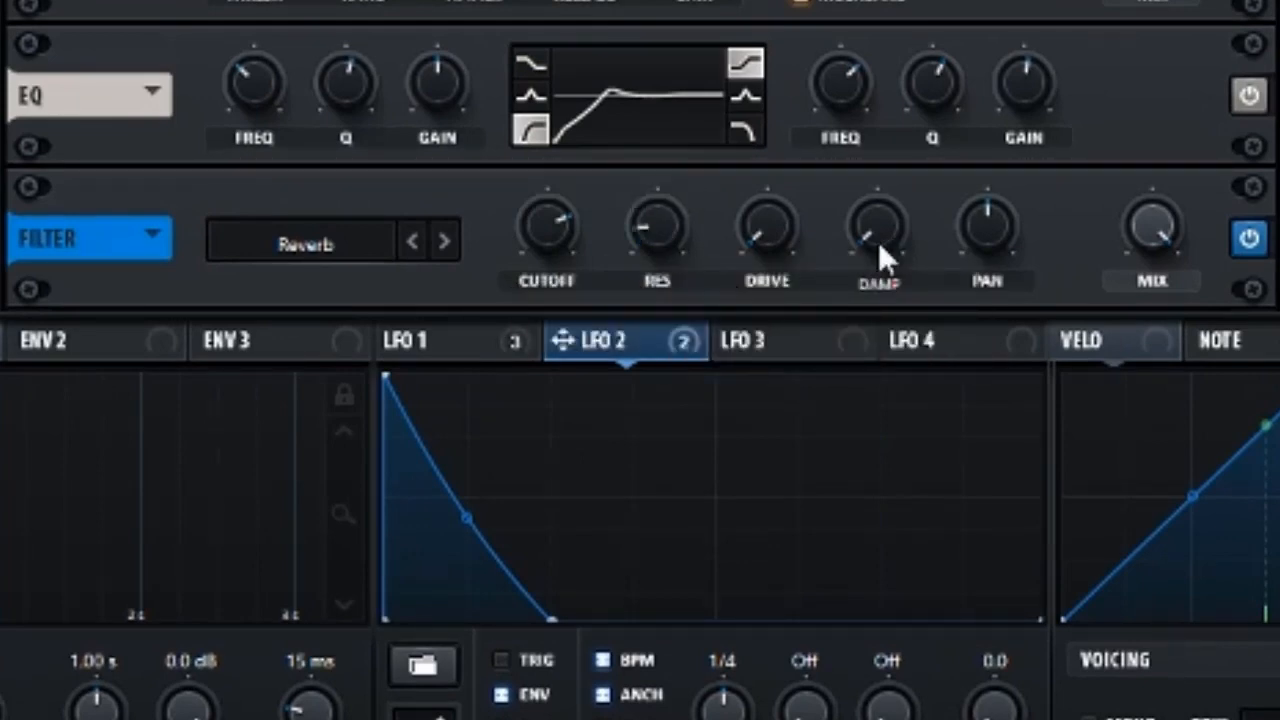
{"action": "left_click_drag", "start_coordinate": [751, 226], "coordinate": [751, 202]}
{"action": "left_click_drag", "start_coordinate": [748, 210], "coordinate": [748, 204]}
Lower the Filter effect's mix and close the Serum window
{"action": "left_click_drag", "start_coordinate": [1131, 214], "coordinate": [1107, 232]}
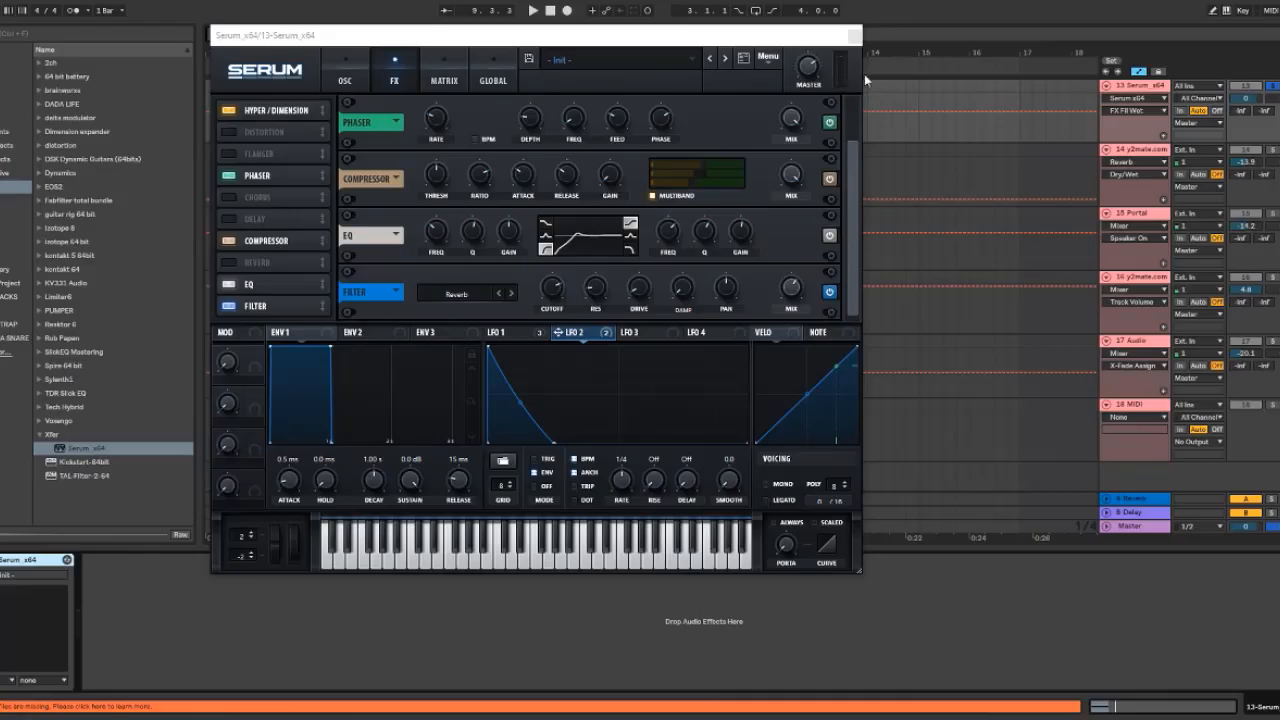
{"action": "left_click", "coordinate": [850, 34]}
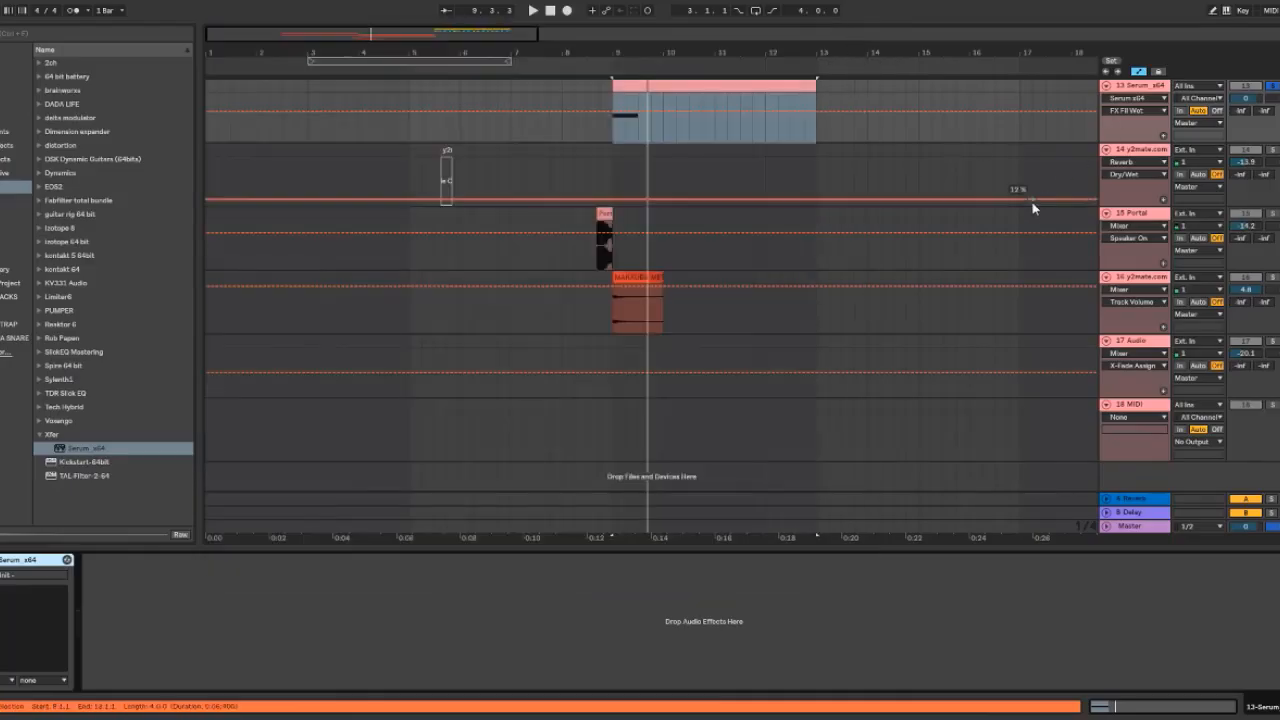
Open the device chain of the 13 Serum_x64 track and play the transition to audition it
{"action": "scroll", "coordinate": [1020, 208], "scroll_direction": "up", "scroll_amount": 5}
{"action": "scroll", "coordinate": [988, 318], "scroll_direction": "up", "scroll_amount": 4}
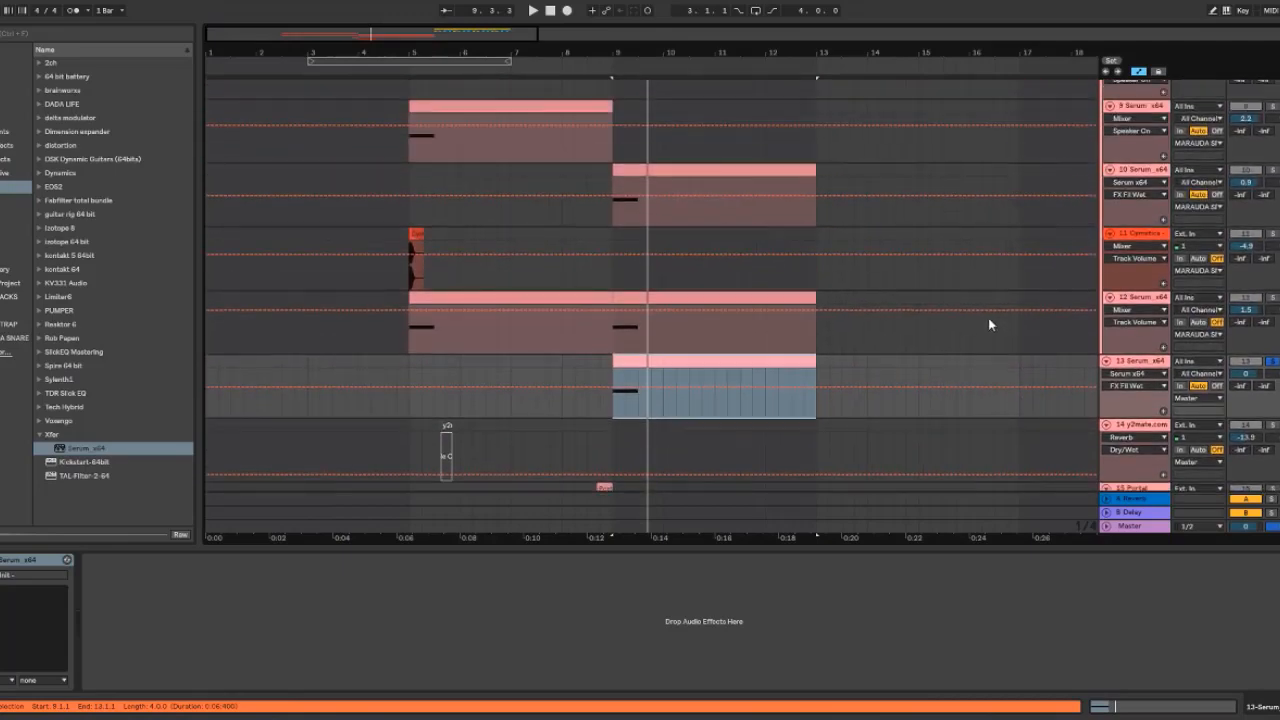
{"action": "scroll", "coordinate": [1074, 292], "scroll_direction": "up", "scroll_amount": 4}
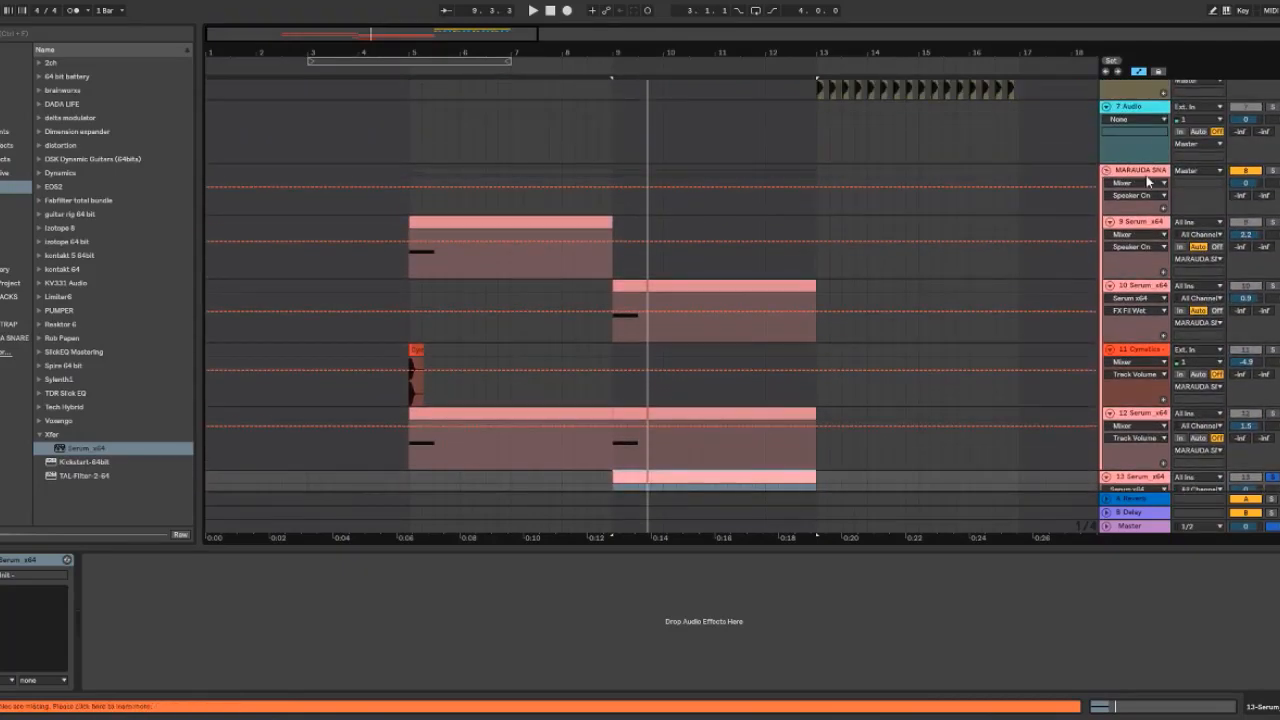
{"action": "left_click", "coordinate": [1148, 318]}
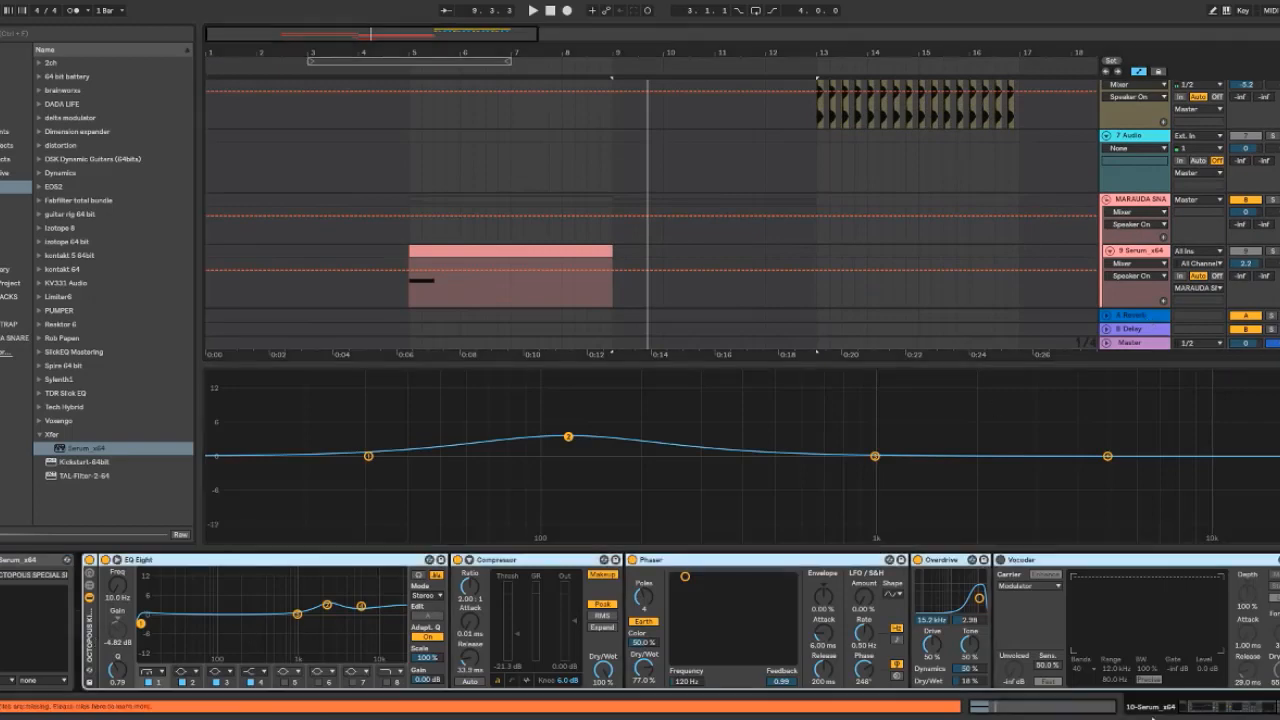
{"action": "left_click", "coordinate": [1277, 706]}
{"action": "scroll", "coordinate": [1070, 355], "scroll_direction": "down", "scroll_amount": 2}
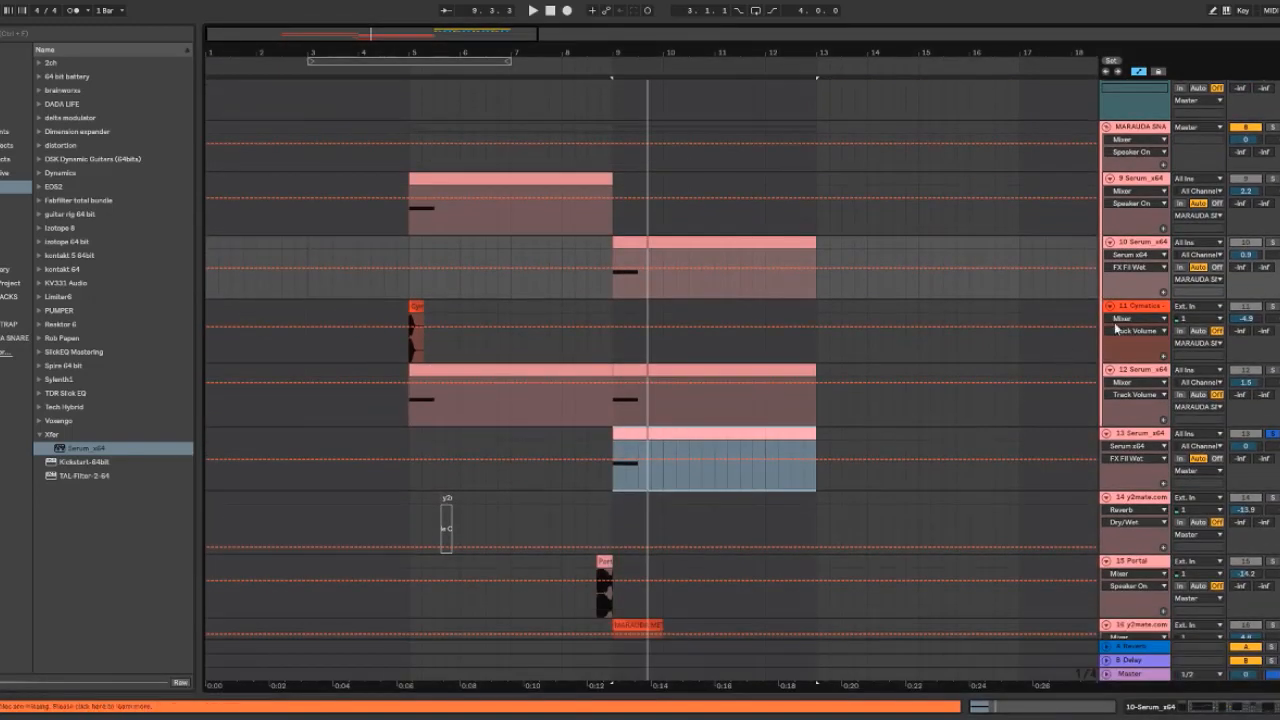
{"action": "left_click", "coordinate": [1142, 437]}
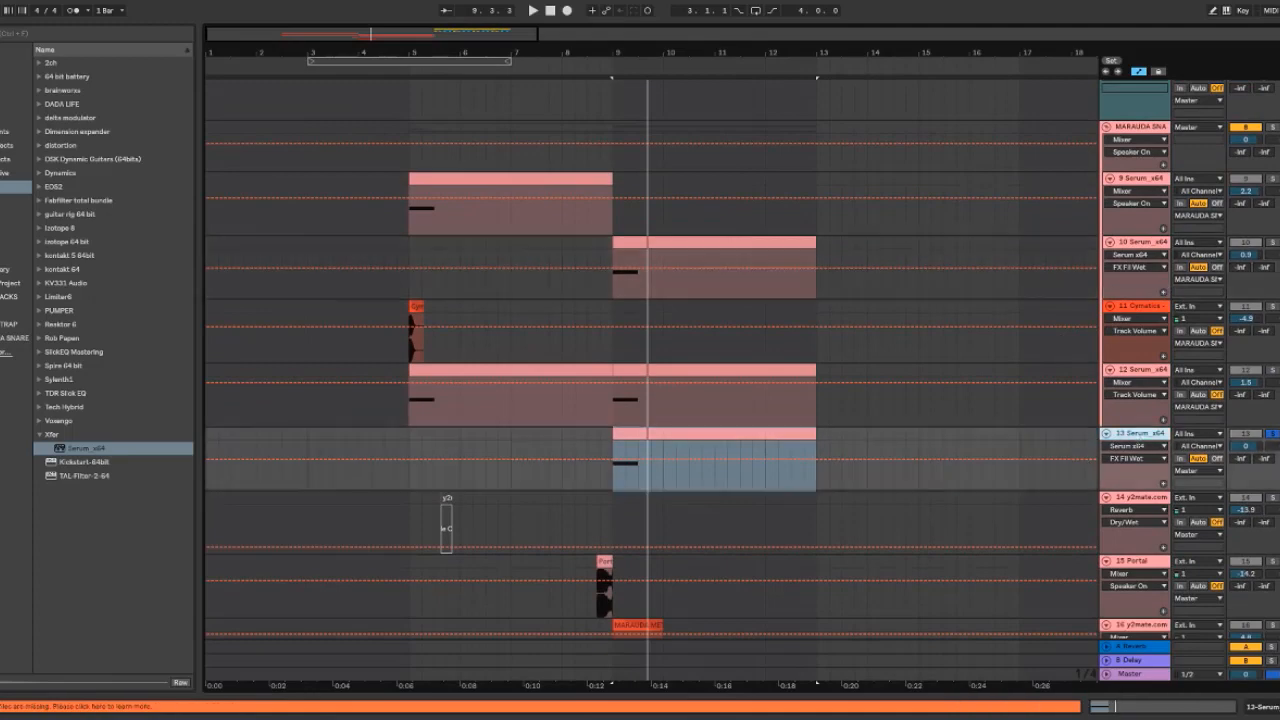
{"action": "left_click", "coordinate": [1270, 706]}
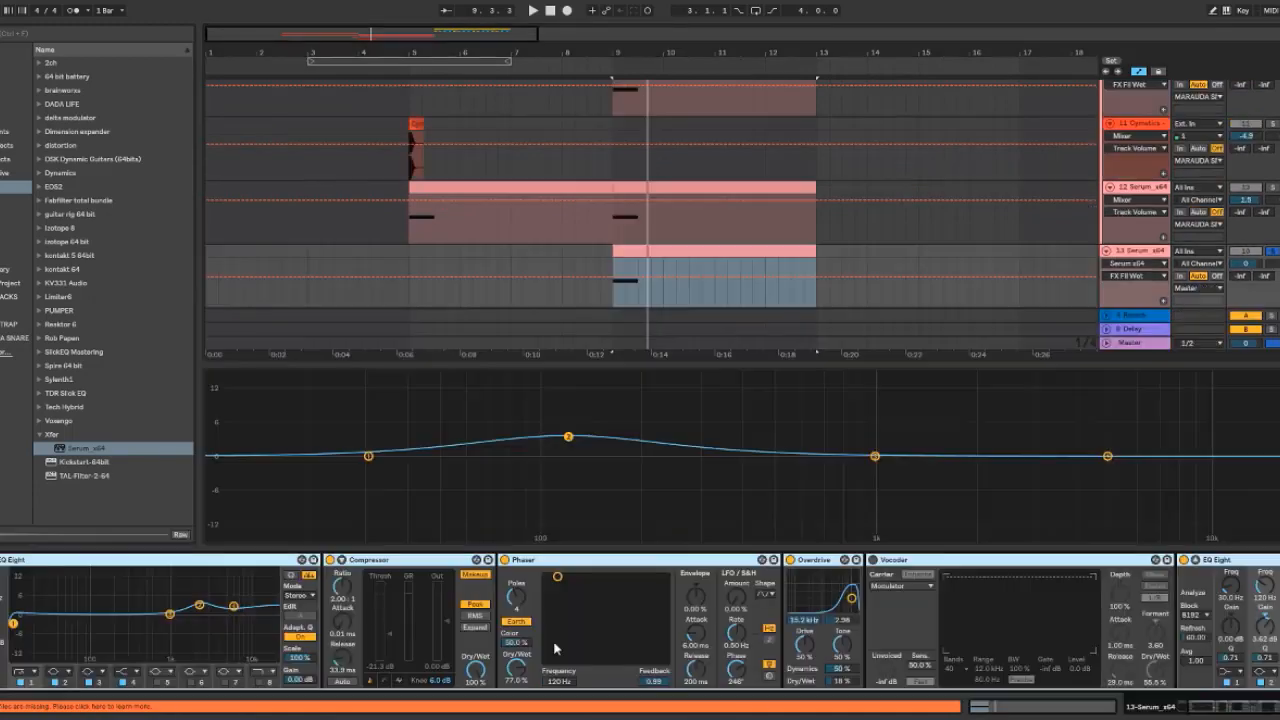
{"action": "scroll", "coordinate": [1089, 181], "scroll_direction": "down", "scroll_amount": 3}
{"action": "key", "text": "space"}
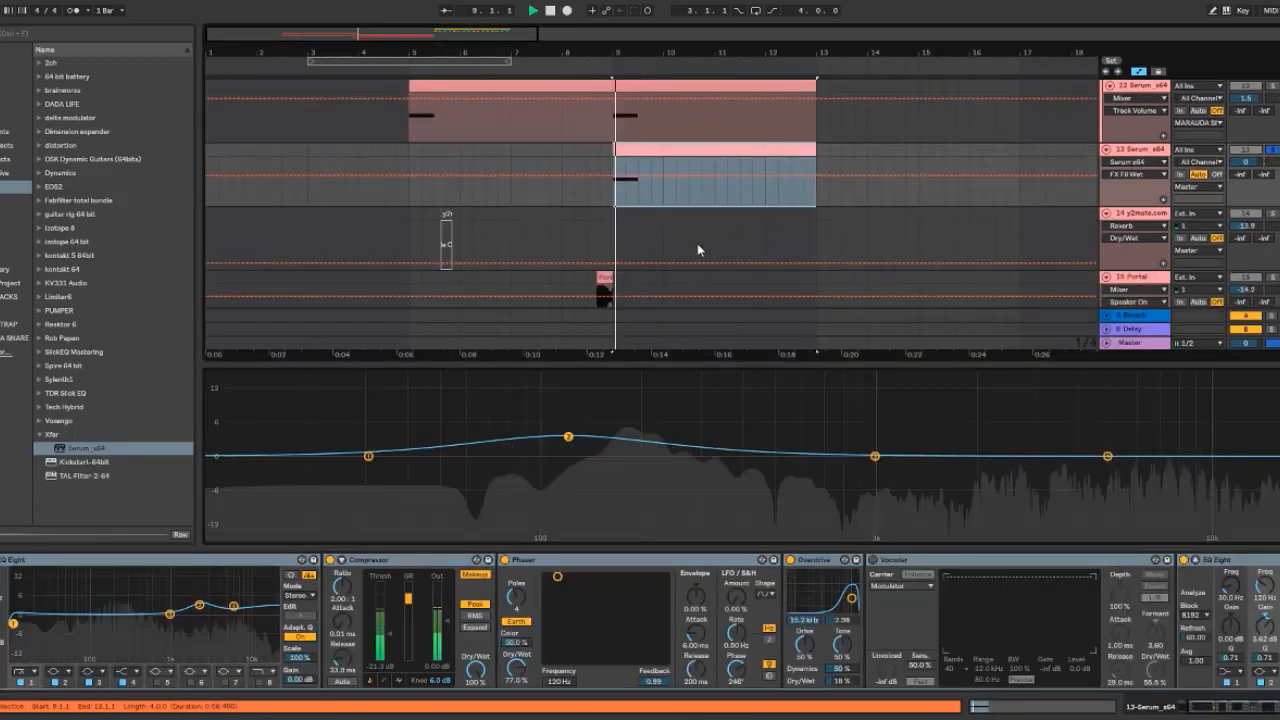
{"action": "key", "text": "space"}
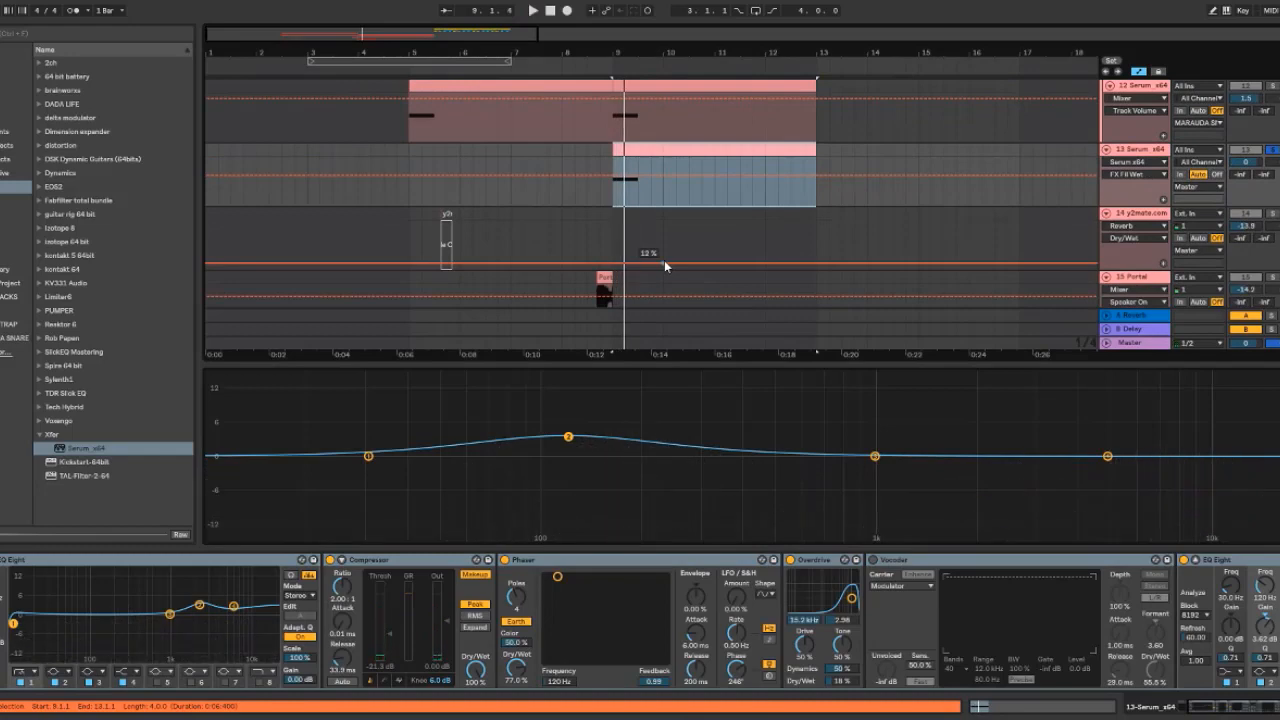
Expand the first EQ Eight device in the chain to show all its bands
{"action": "left_click_drag", "start_coordinate": [1248, 712], "coordinate": [1232, 713]}
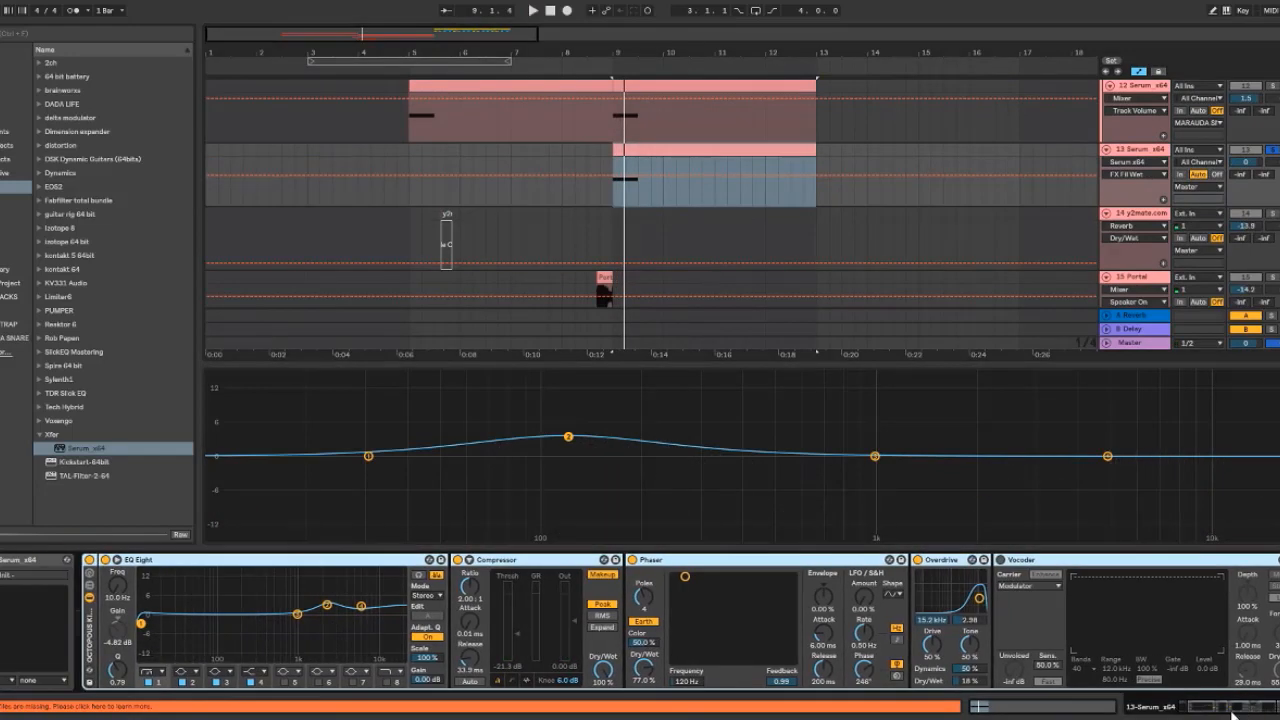
{"action": "left_click", "coordinate": [386, 566]}
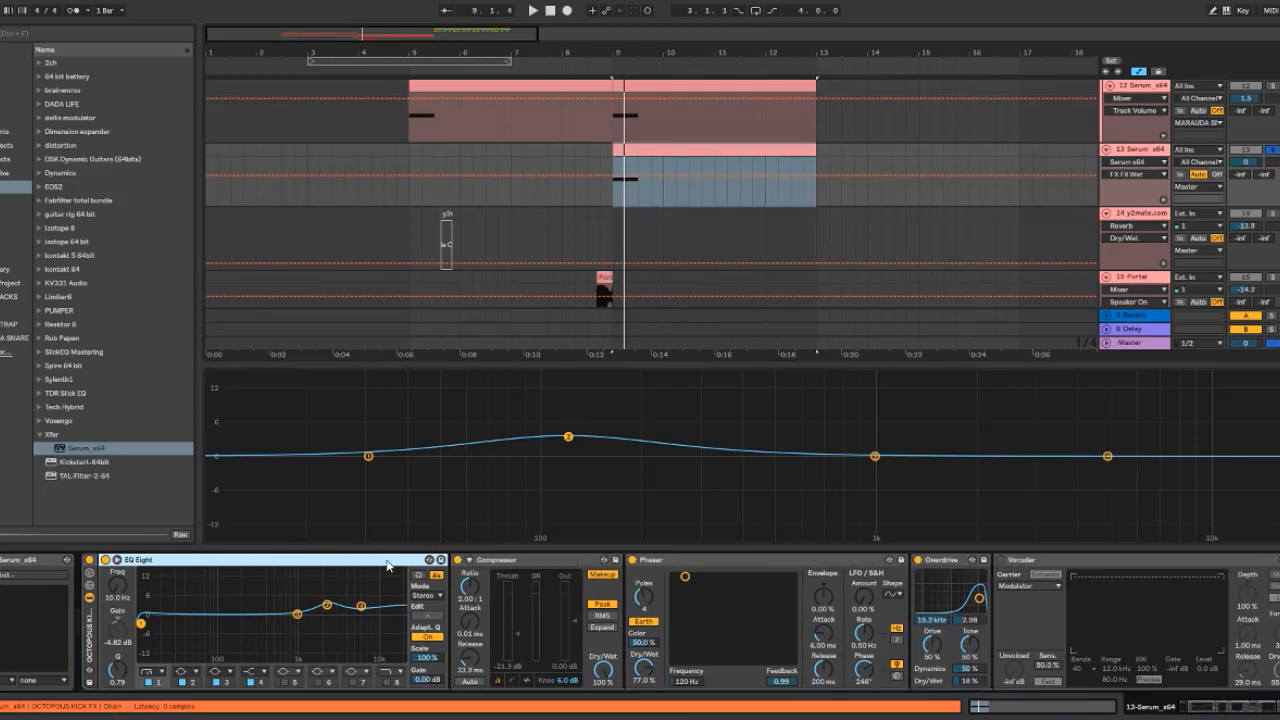
{"action": "double_click", "coordinate": [285, 591]}
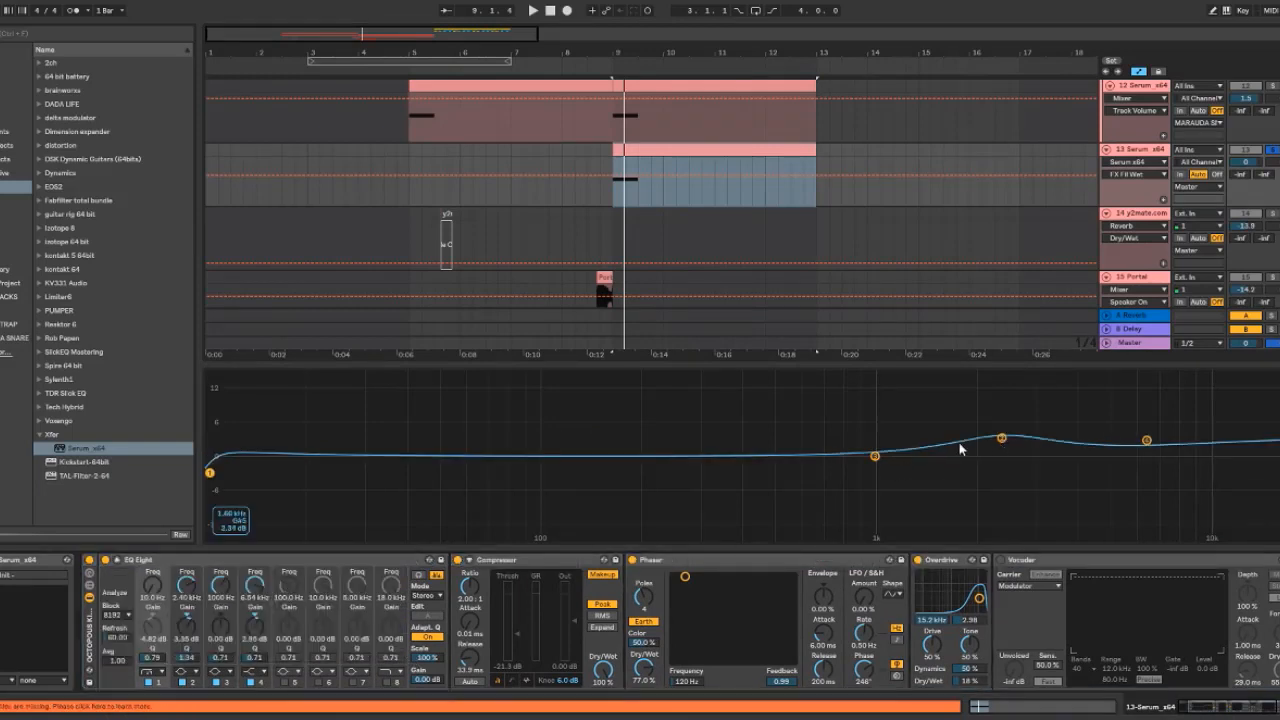
Toggle the Phaser device off and back on to compare its effect
{"action": "left_click", "coordinate": [515, 566]}
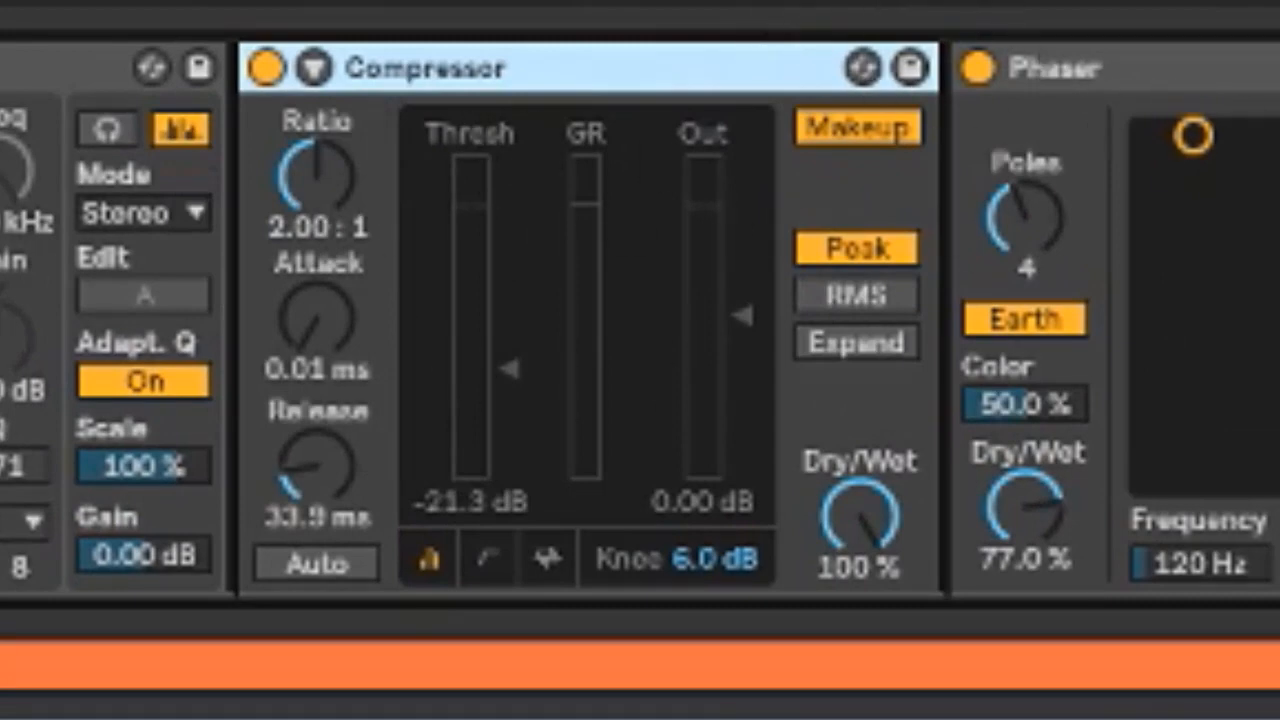
{"action": "left_click", "coordinate": [1170, 66]}
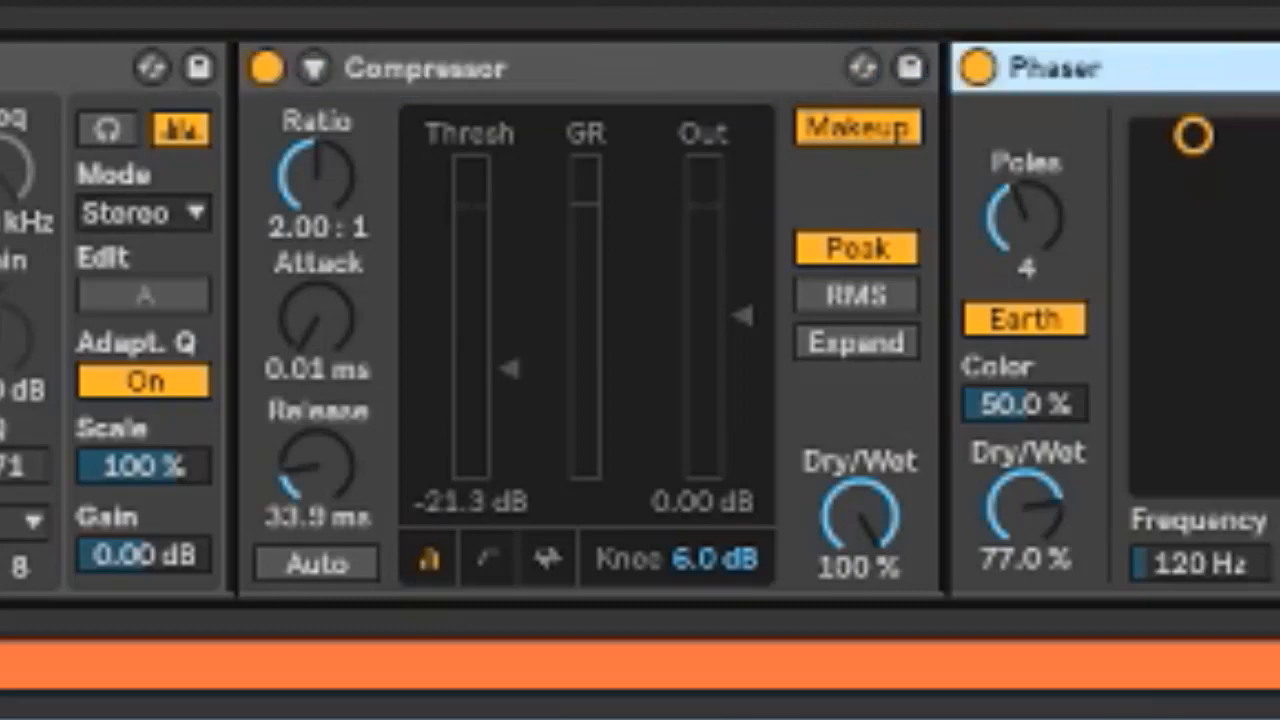
{"action": "left_click", "coordinate": [978, 67]}
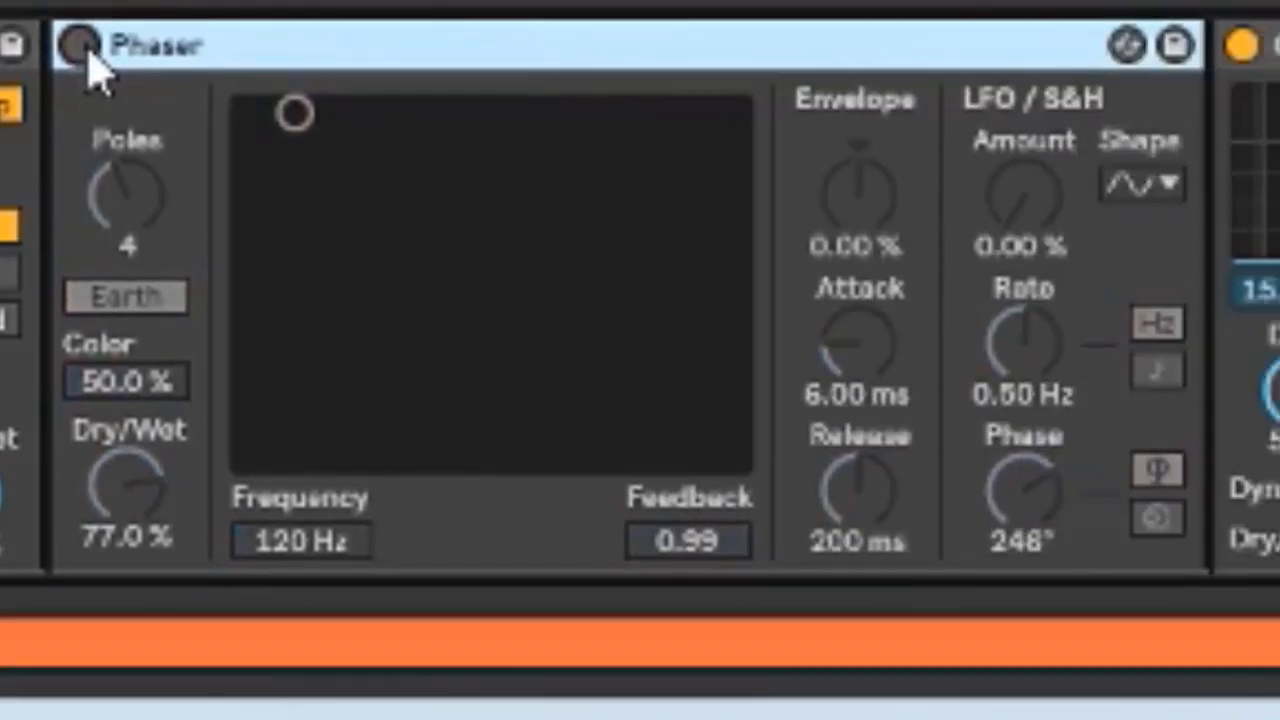
{"action": "left_click", "coordinate": [80, 46]}
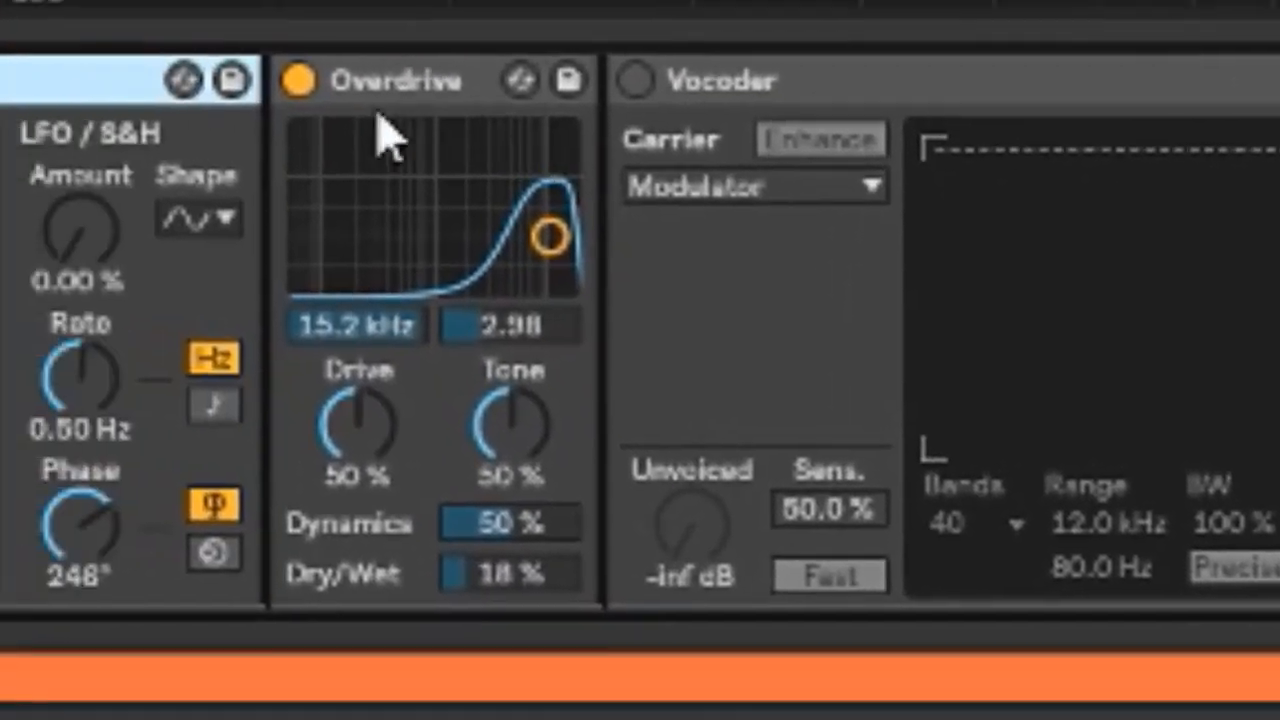
Toggle the Overdrive and Vocoder devices on and off to compare their effect
{"action": "left_click", "coordinate": [402, 88]}
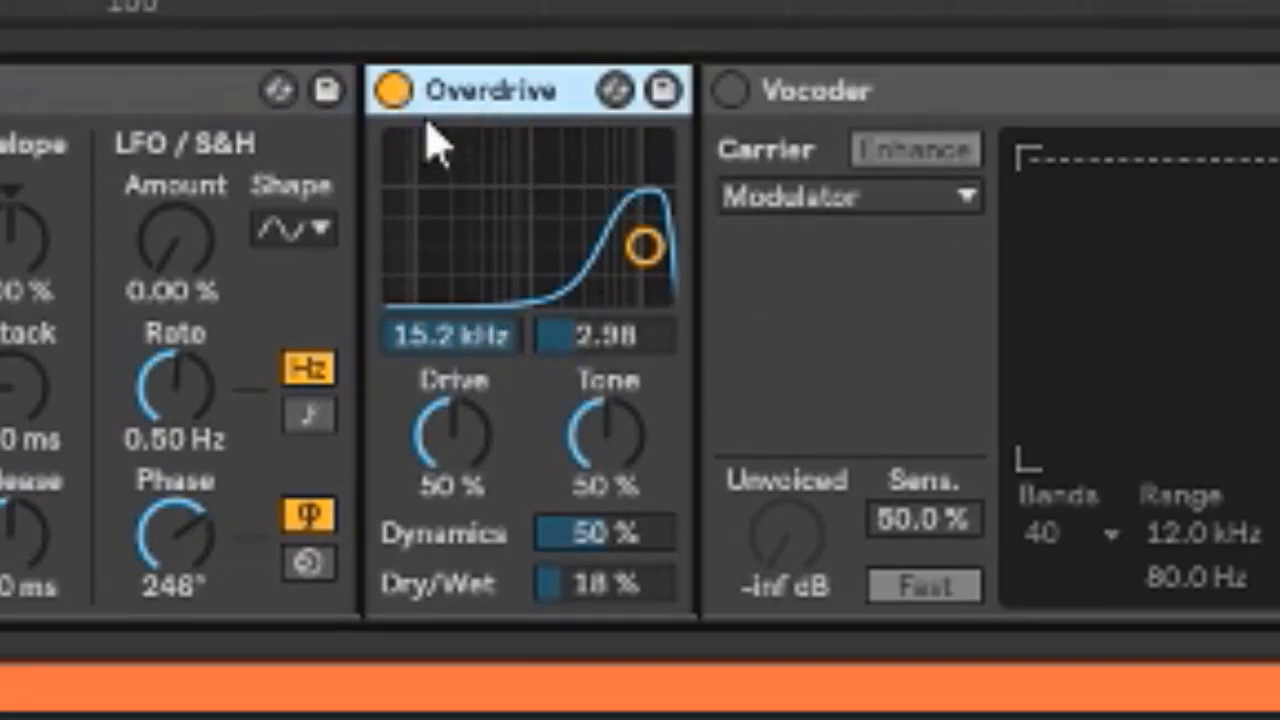
{"action": "left_click", "coordinate": [395, 90]}
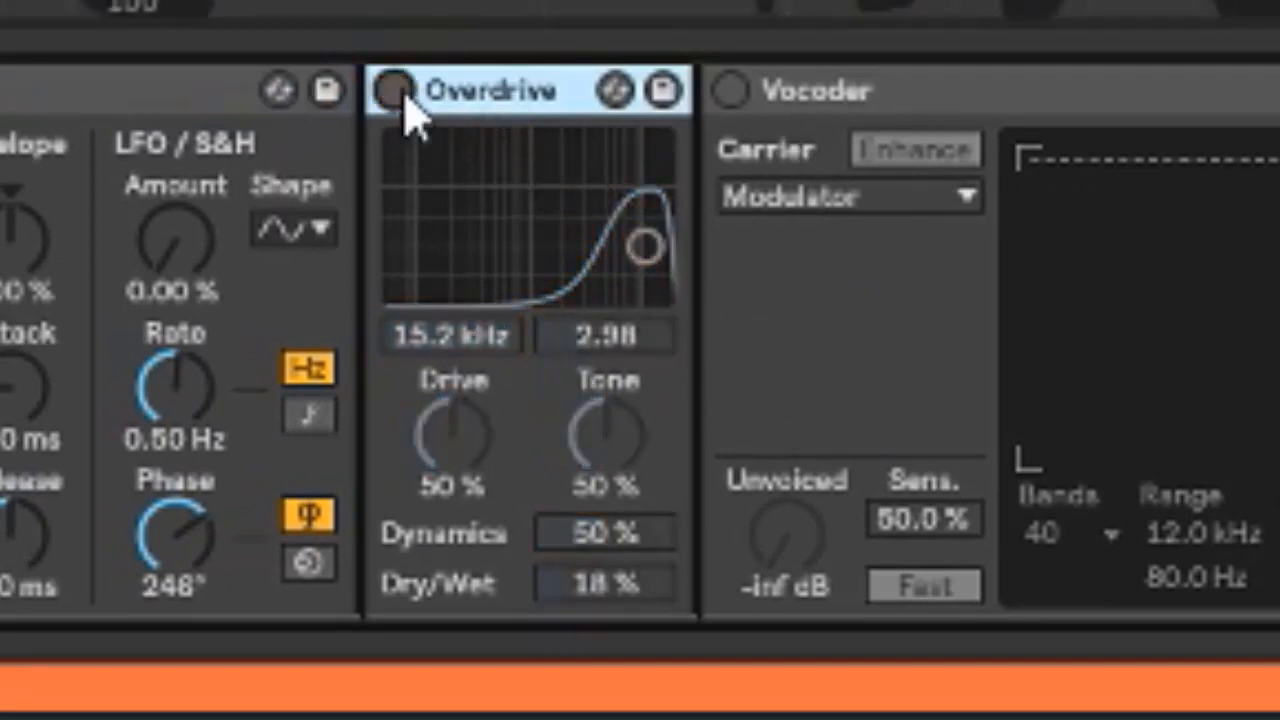
{"action": "left_click", "coordinate": [395, 90]}
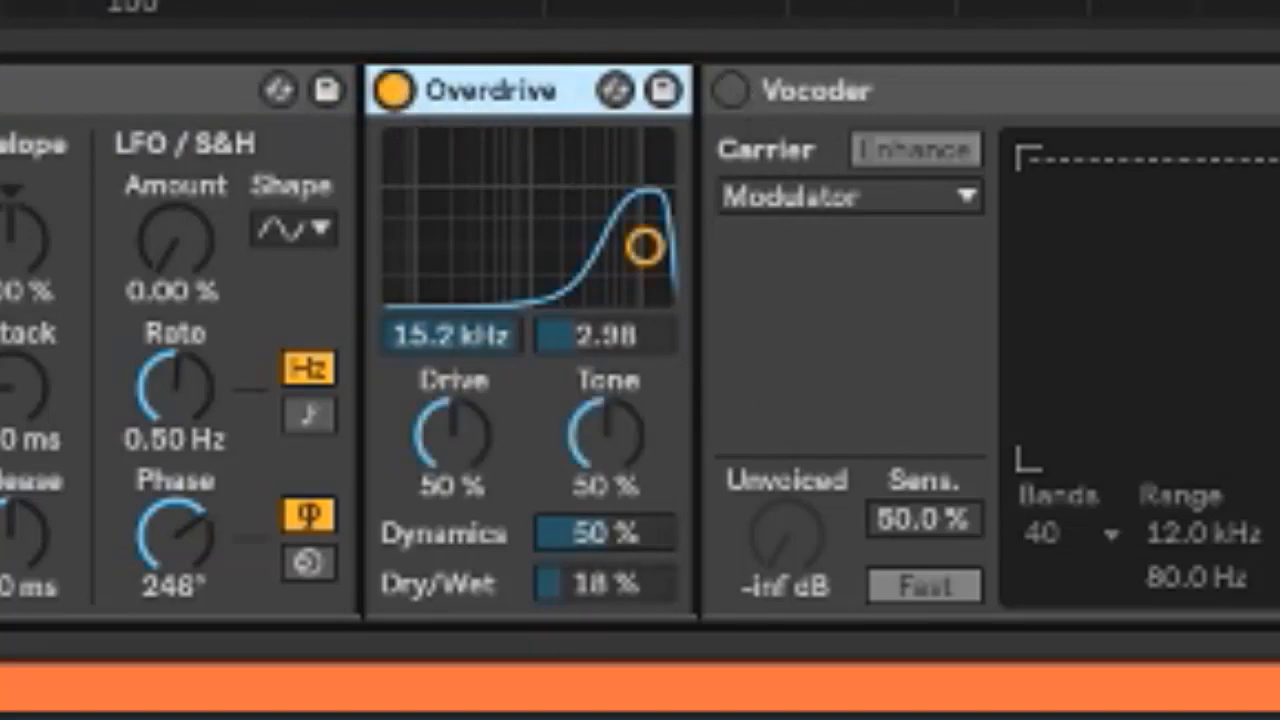
{"action": "left_click", "coordinate": [730, 92]}
{"action": "left_click", "coordinate": [730, 92]}
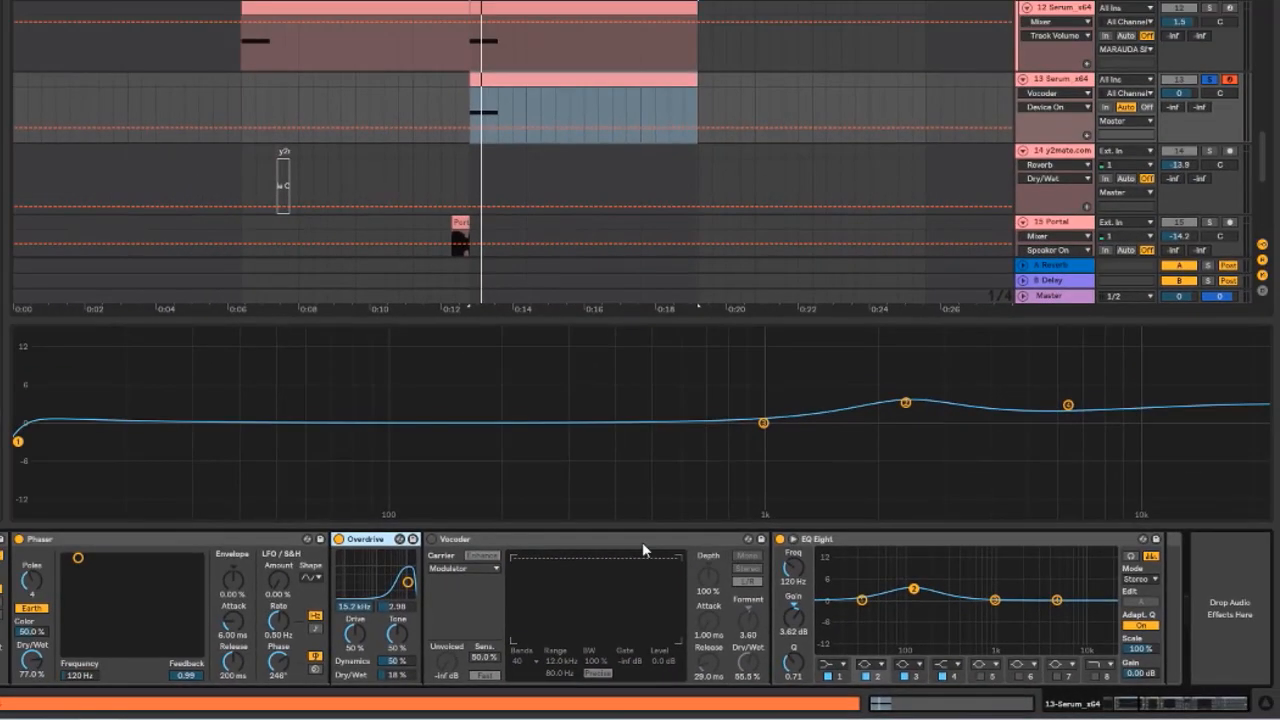
Delete the Vocoder device from the track's chain
{"action": "left_click", "coordinate": [378, 210]}
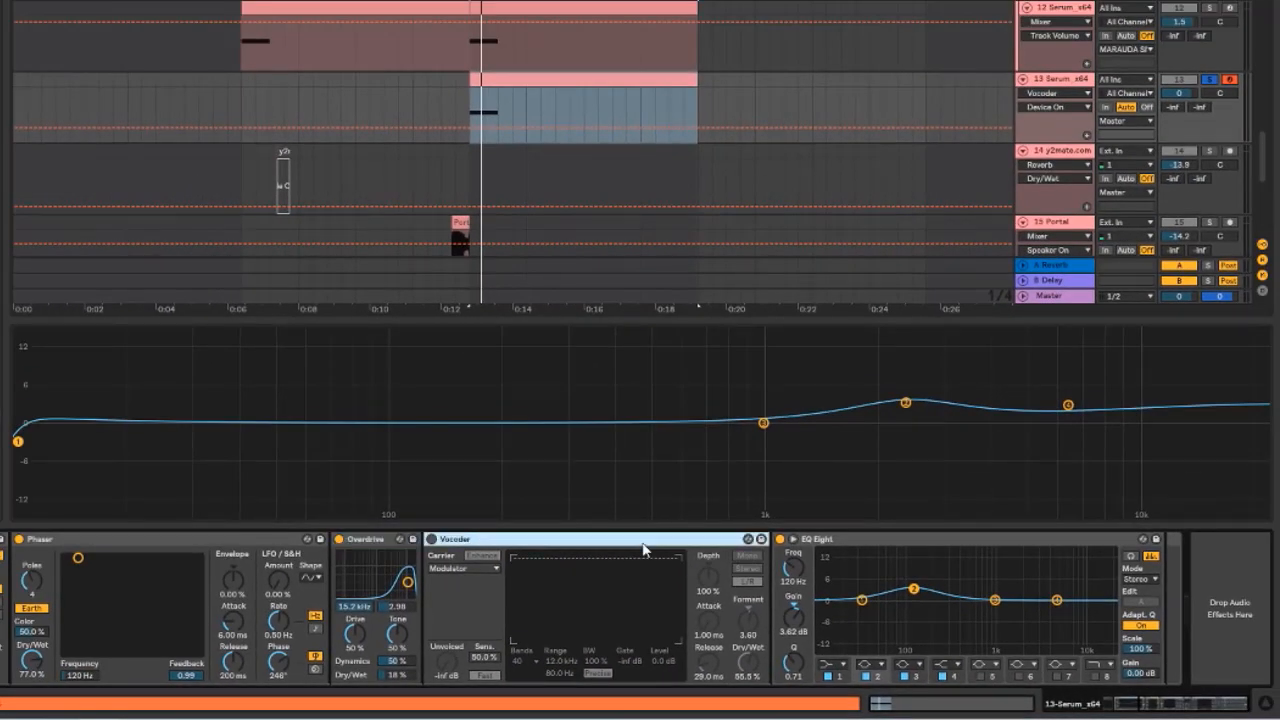
{"action": "key", "text": "Delete"}
{"action": "double_click", "coordinate": [570, 560]}
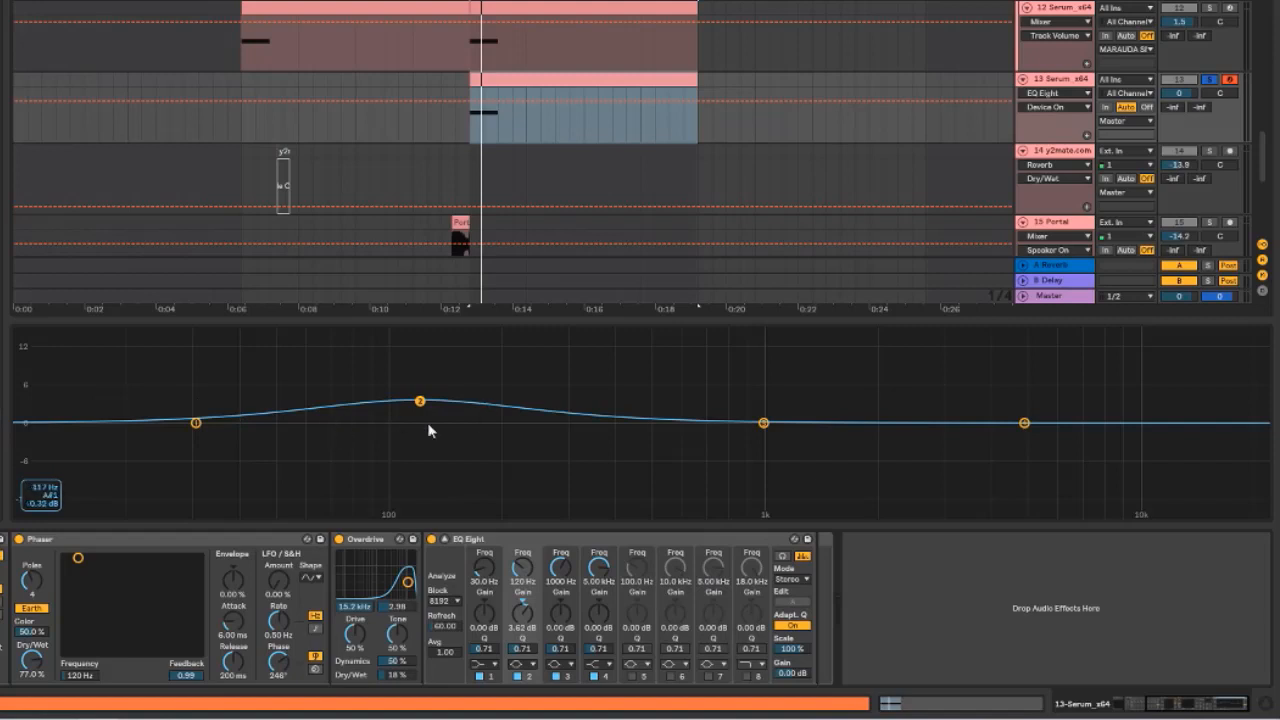
Play the transition while bypassing and re-enabling the last EQ Eight to compare
{"action": "key", "text": "space"}
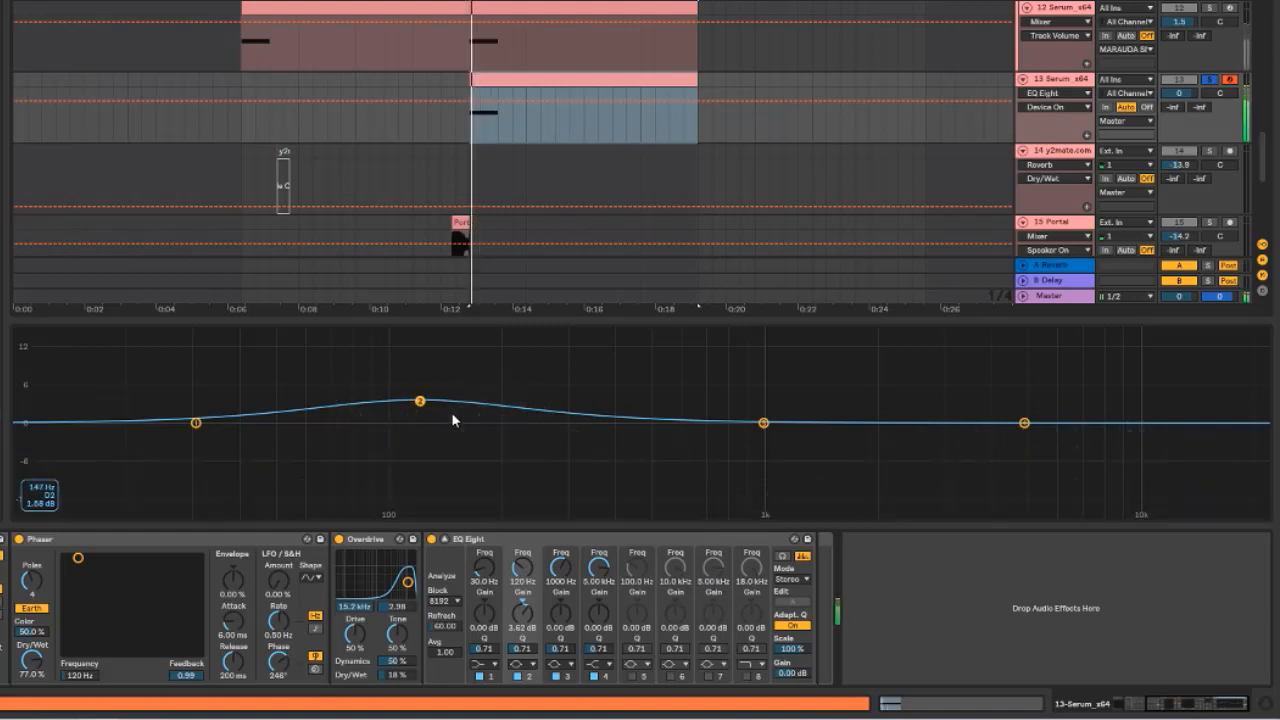
{"action": "left_click", "coordinate": [431, 539]}
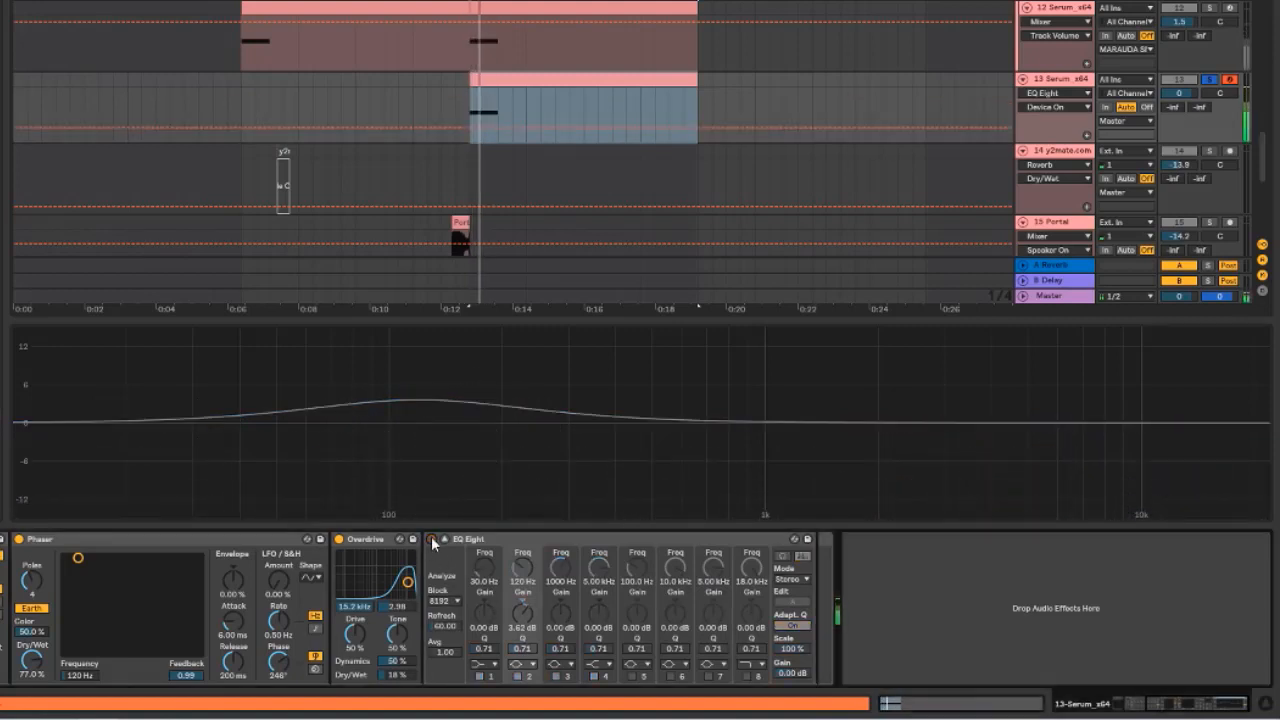
{"action": "left_click", "coordinate": [431, 539]}
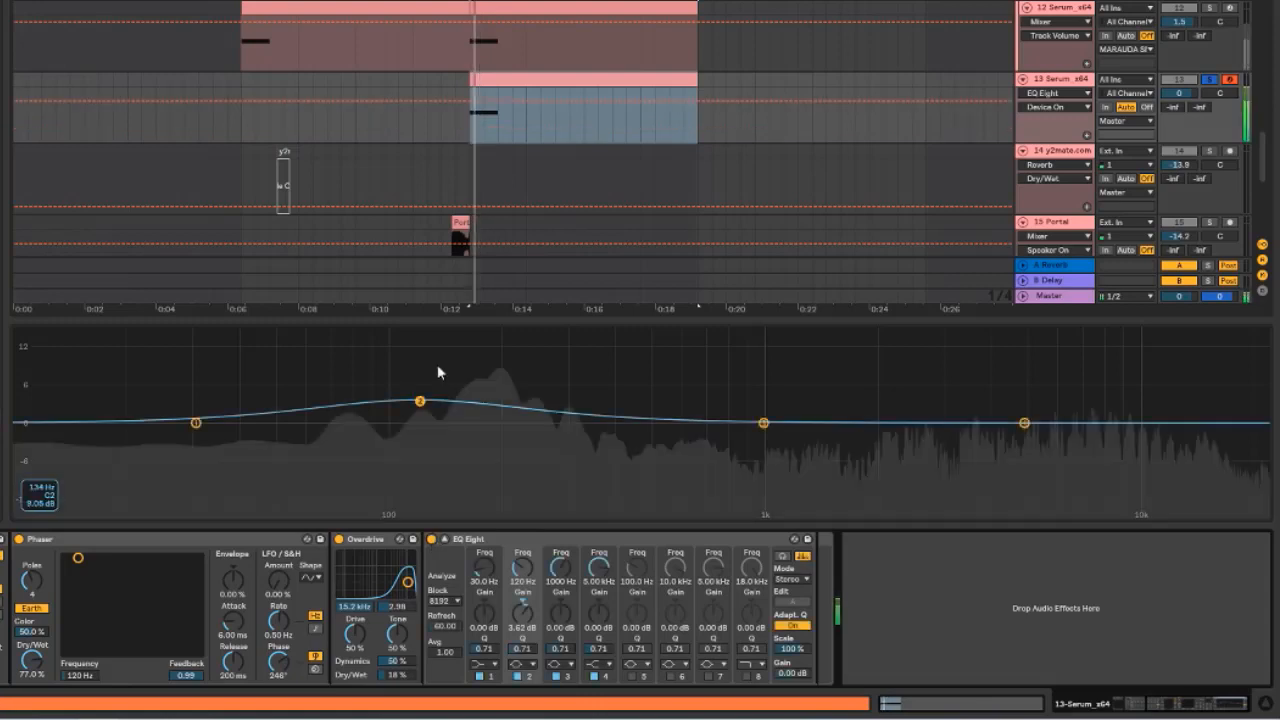
{"action": "key", "text": "space"}
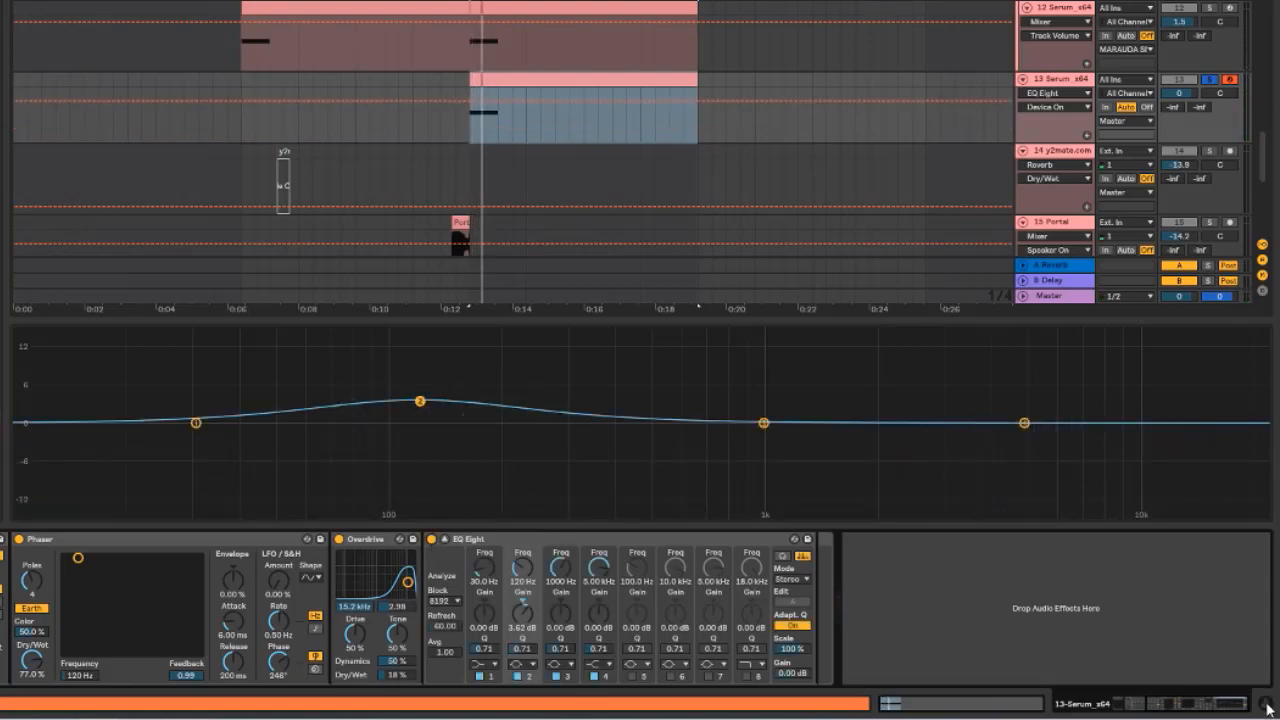
Open the Serum instance's window and switch to its FX page
{"action": "left_click", "coordinate": [1266, 708]}
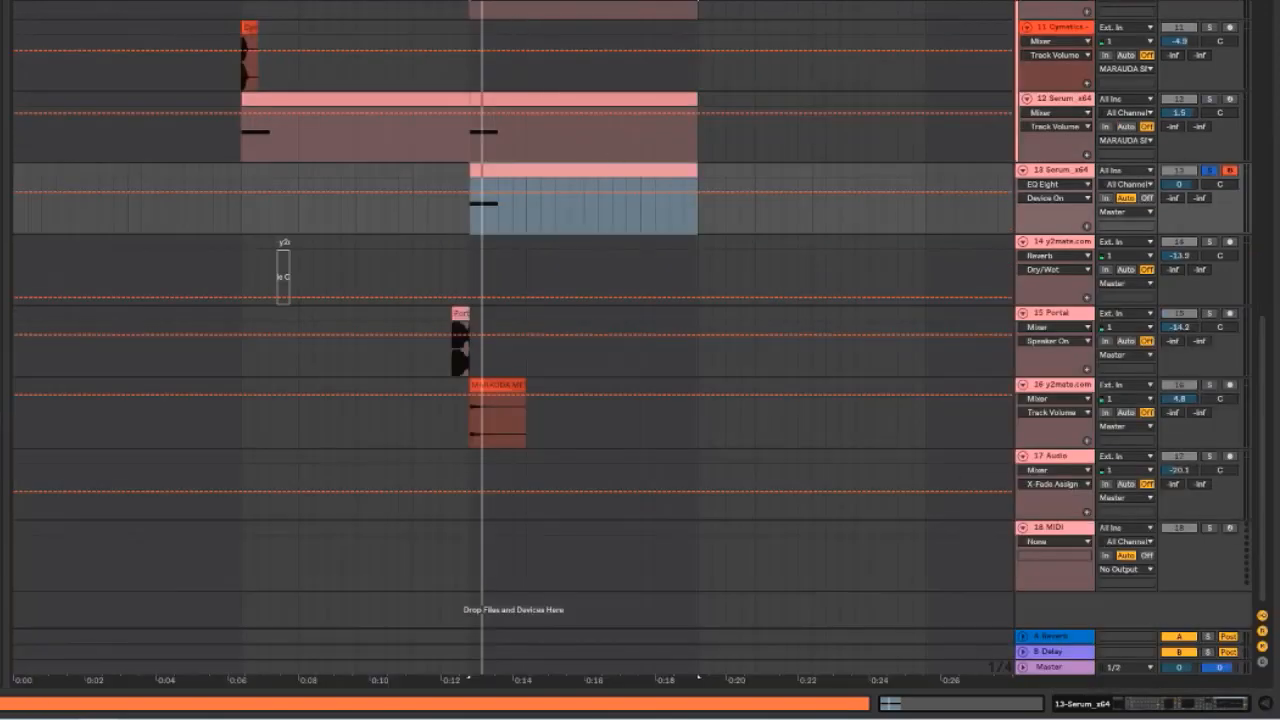
{"action": "key", "text": "minus"}
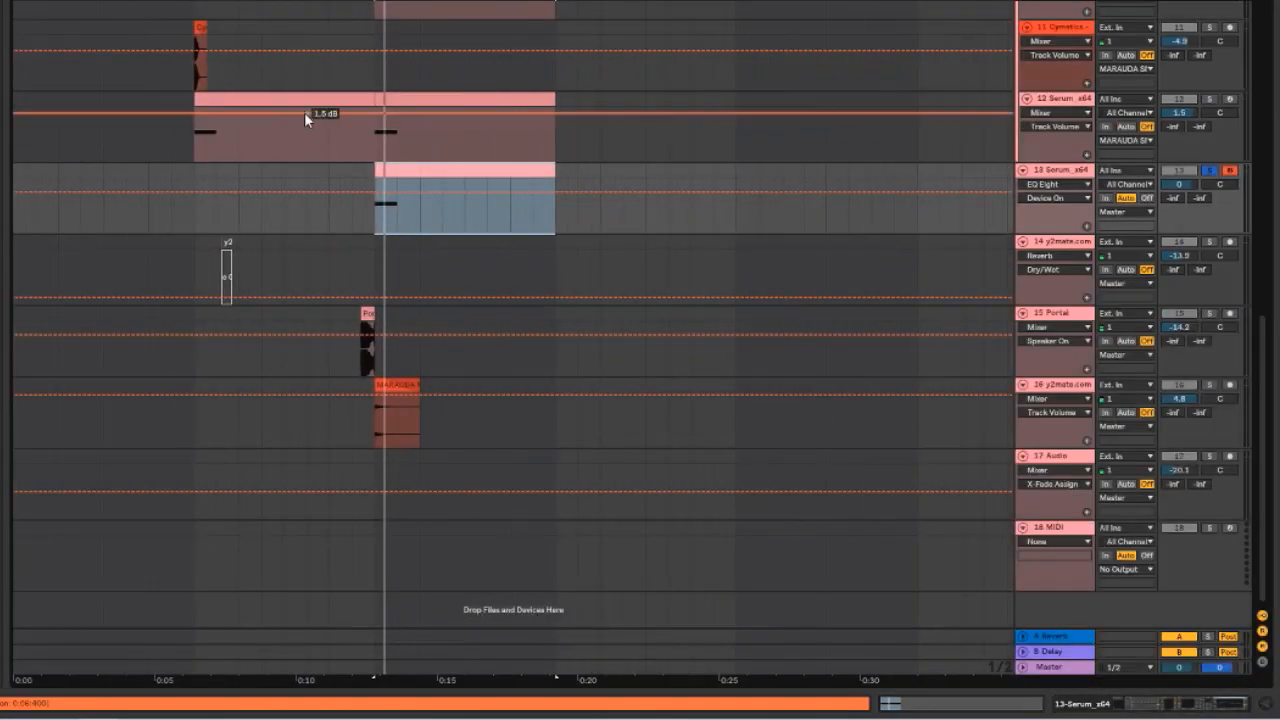
{"action": "scroll", "coordinate": [397, 243], "scroll_direction": "up", "scroll_amount": 5}
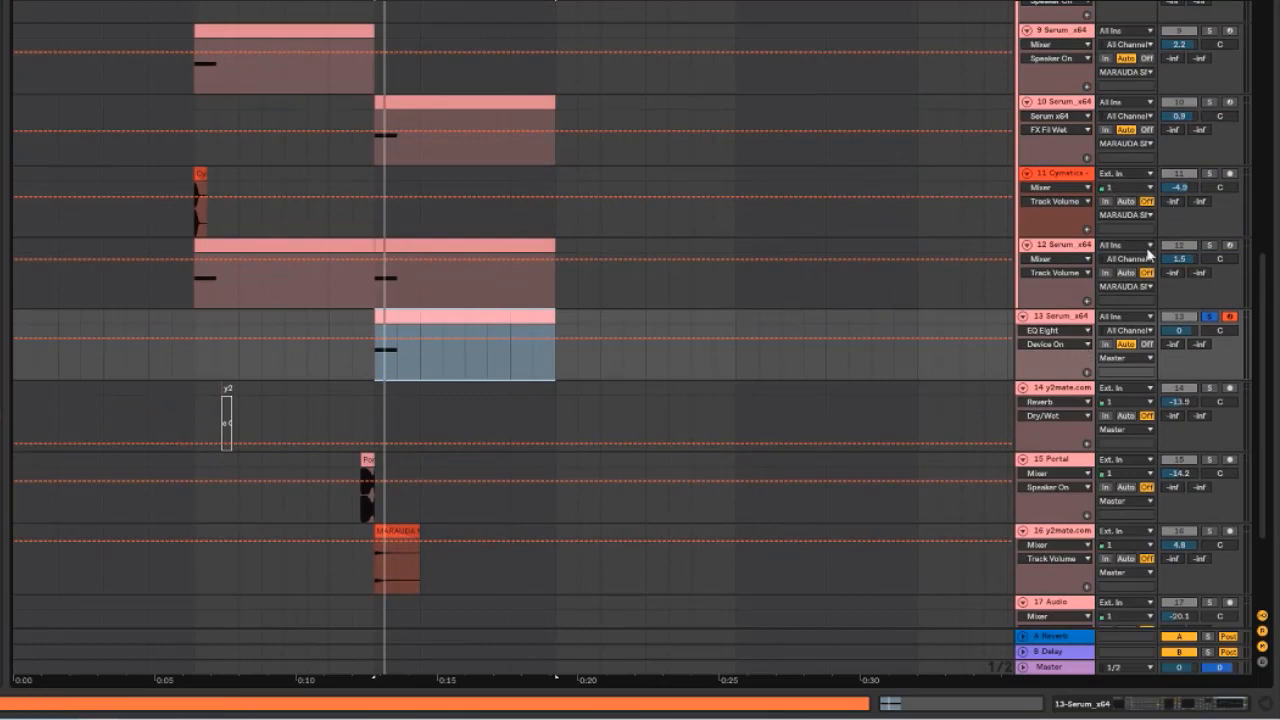
{"action": "left_click_drag", "start_coordinate": [1075, 249], "coordinate": [1066, 380]}
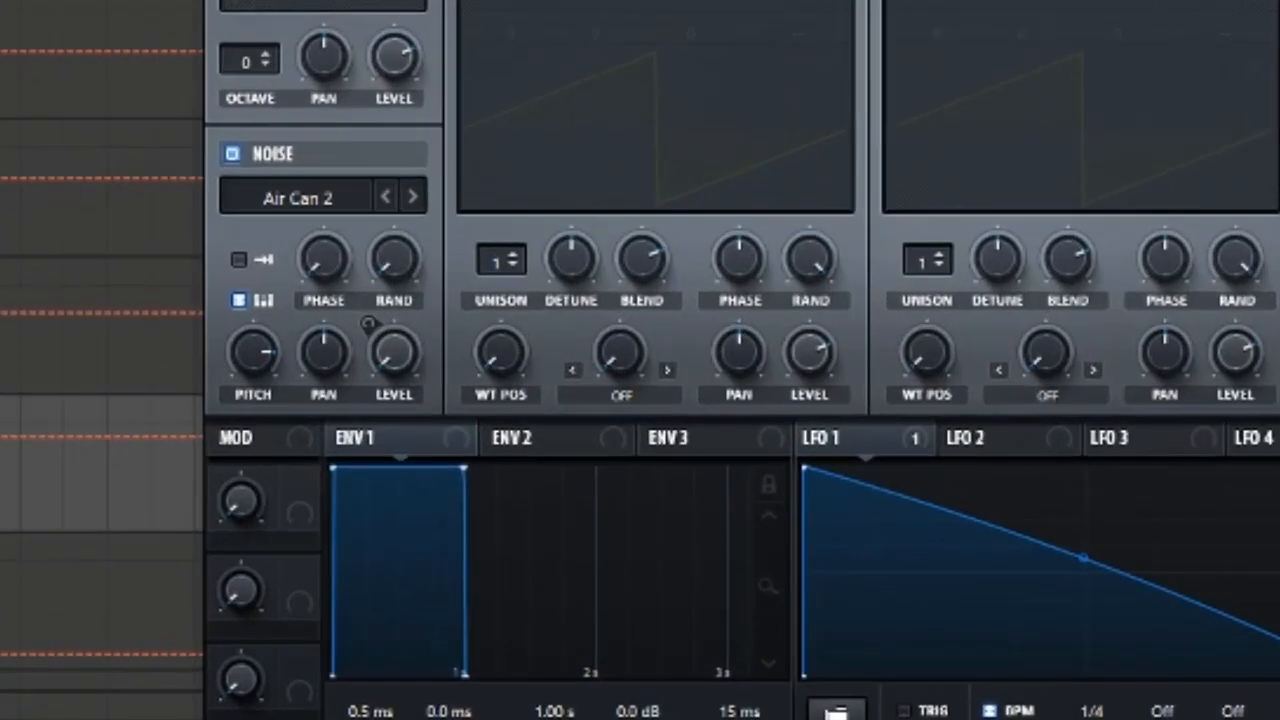
{"action": "left_click", "coordinate": [514, 116]}
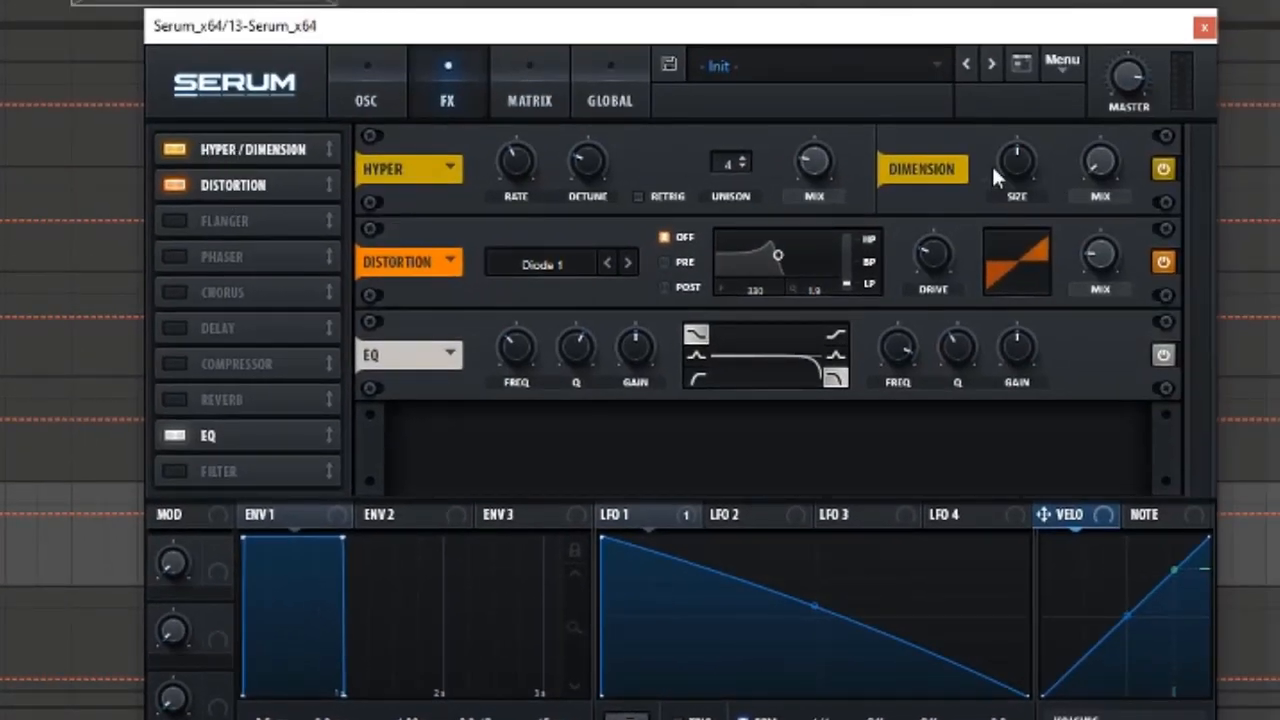
{"action": "mouse_move", "coordinate": [812, 159]}
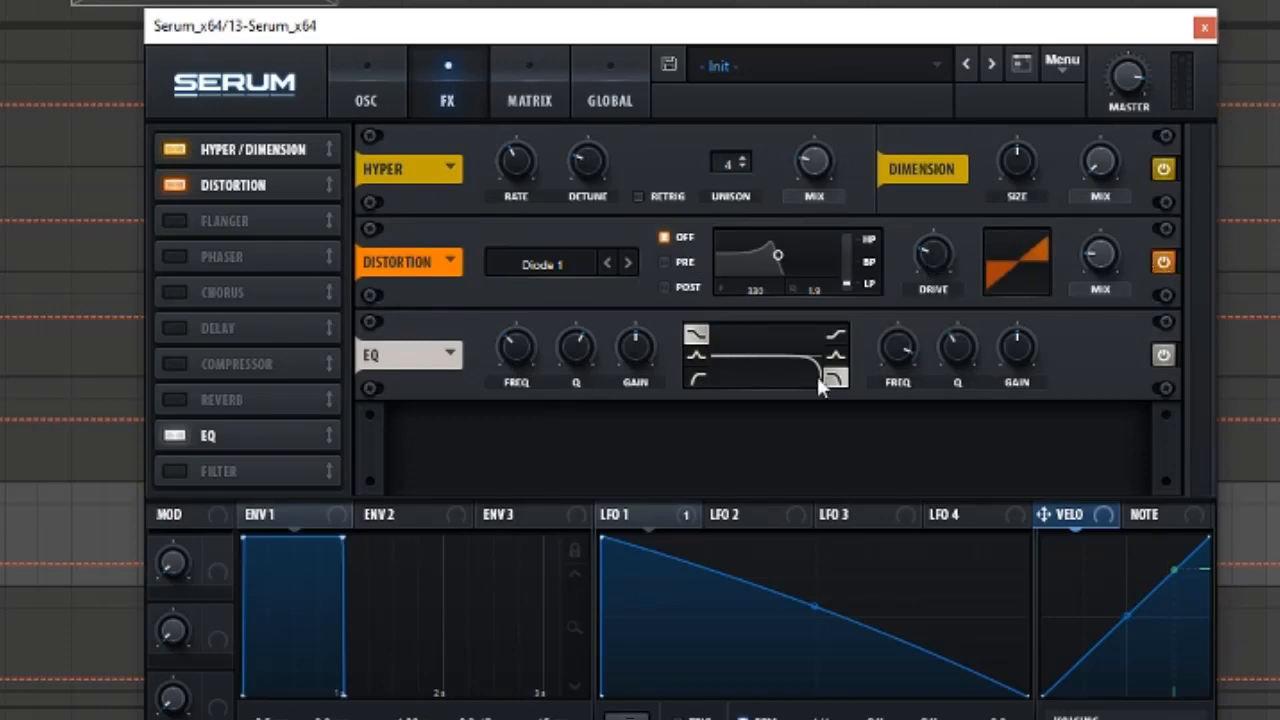
Show the noise oscillator's level control on Serum's OSC page, then close the plugin window
{"action": "left_click", "coordinate": [367, 99]}
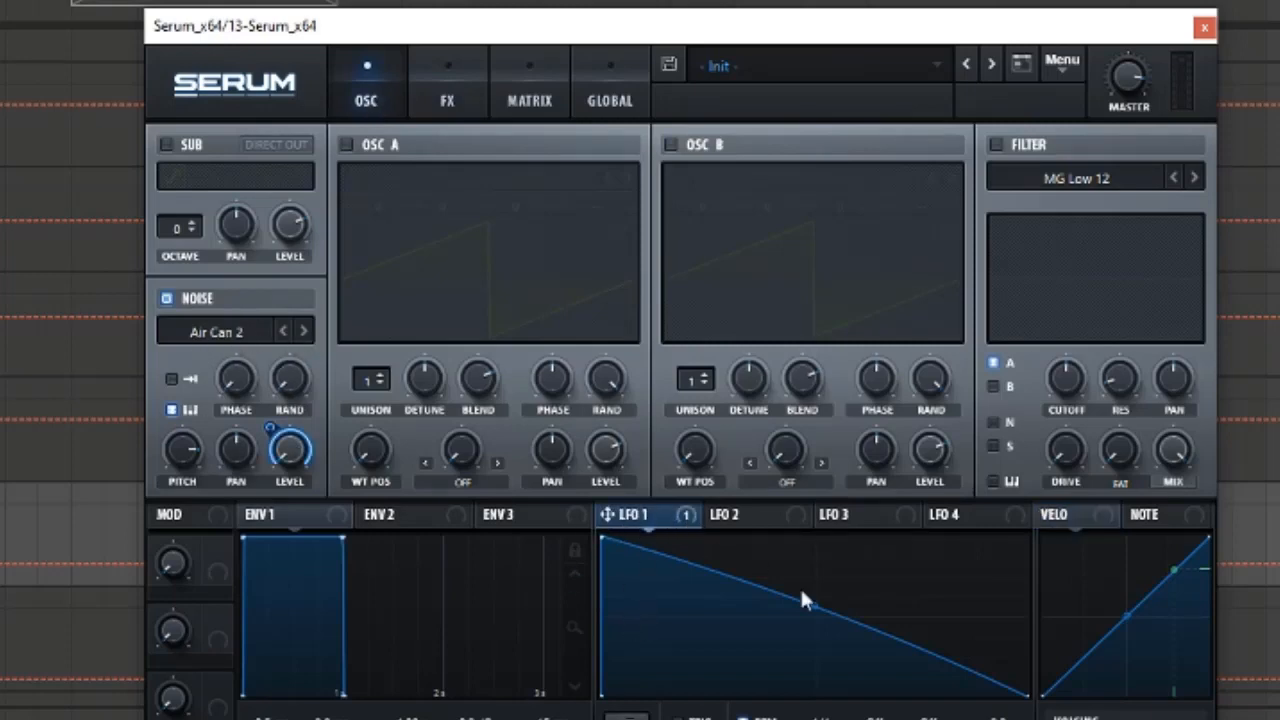
{"action": "right_click", "coordinate": [287, 452]}
{"action": "left_click", "coordinate": [290, 460]}
{"action": "mouse_move", "coordinate": [187, 452]}
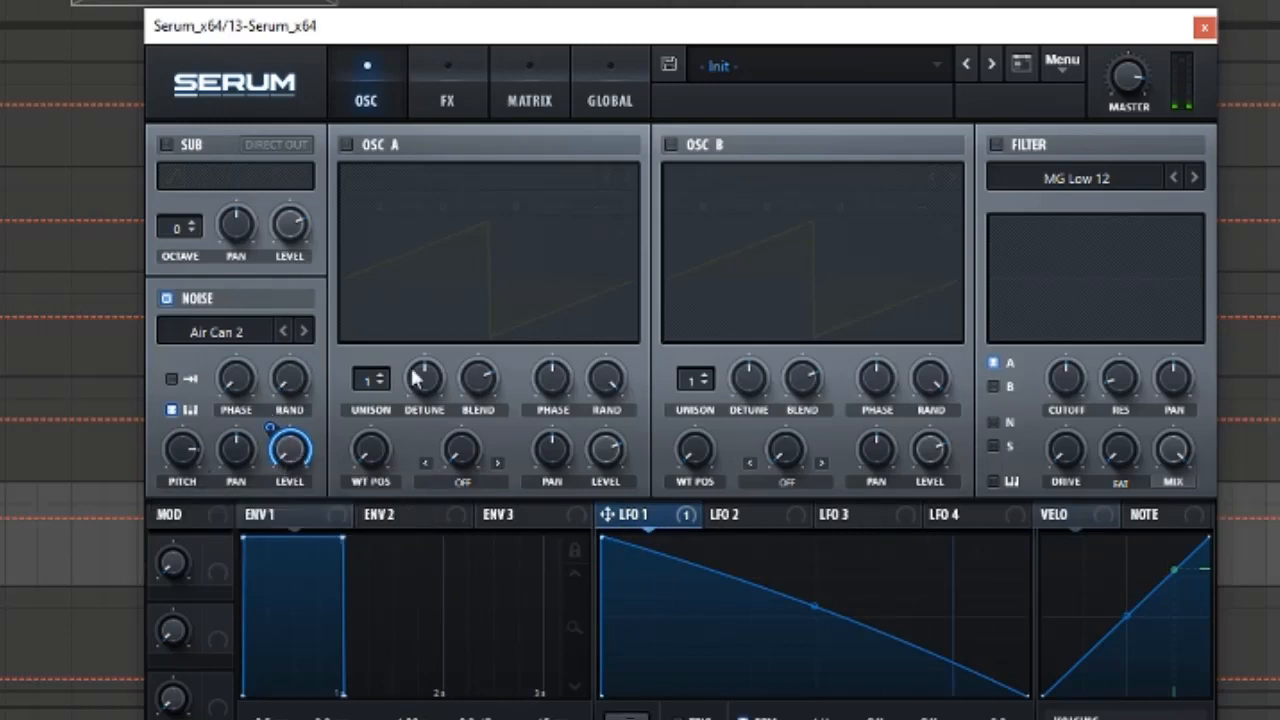
{"action": "left_click", "coordinate": [1204, 27]}
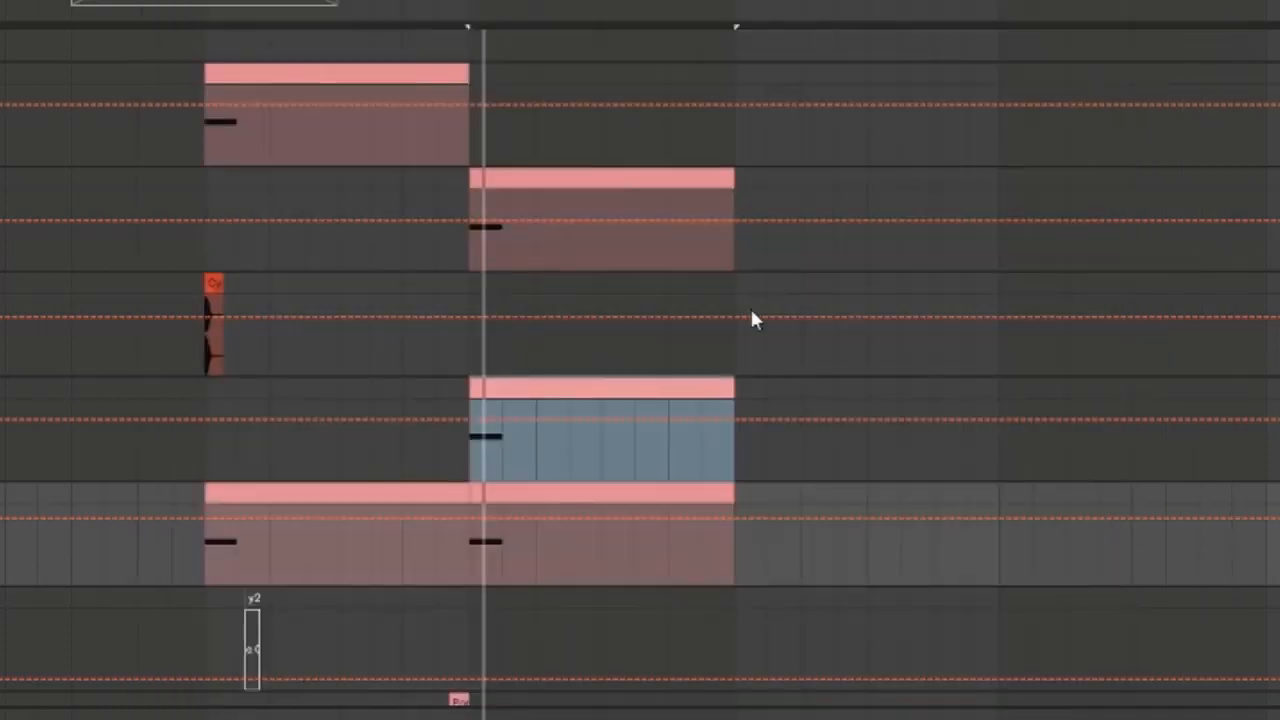
Play and stop the transition section repeatedly to listen to it
{"action": "scroll", "coordinate": [750, 306], "scroll_direction": "down", "scroll_amount": 3}
{"action": "scroll", "coordinate": [630, 358], "scroll_direction": "down", "scroll_amount": 1}
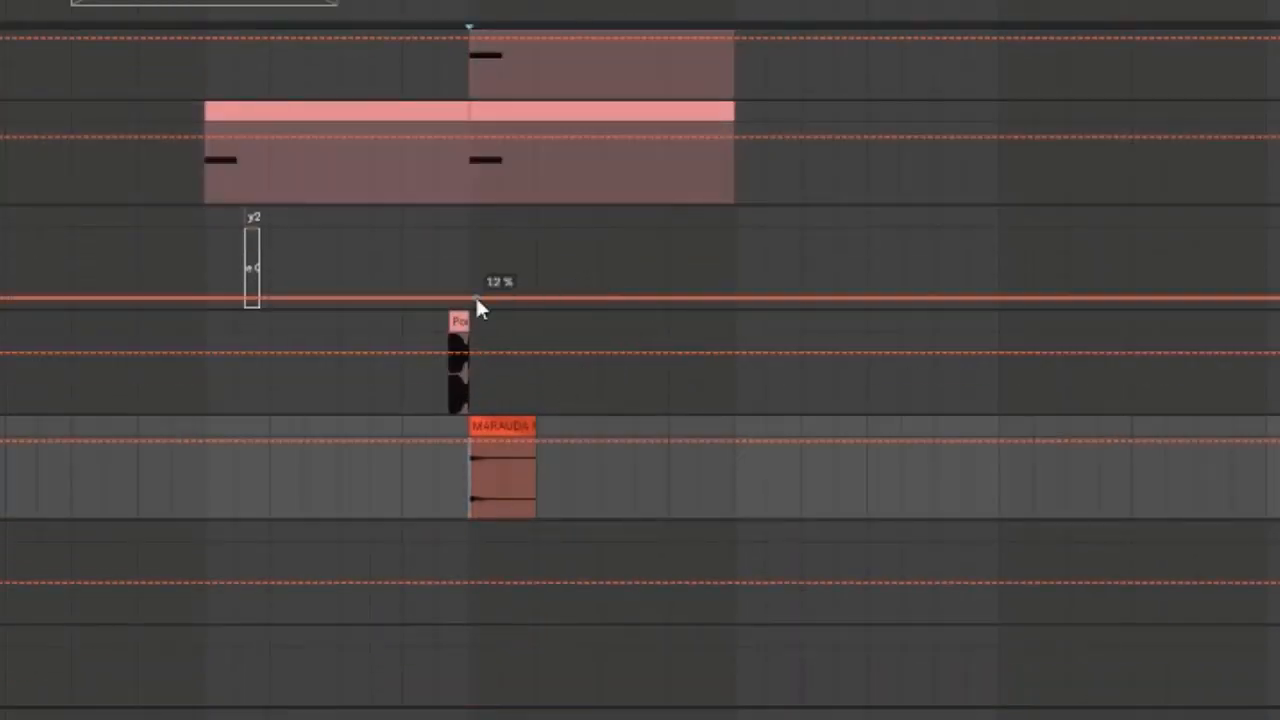
{"action": "key", "text": "space"}
{"action": "key", "text": "space"}
{"action": "key", "text": "space"}
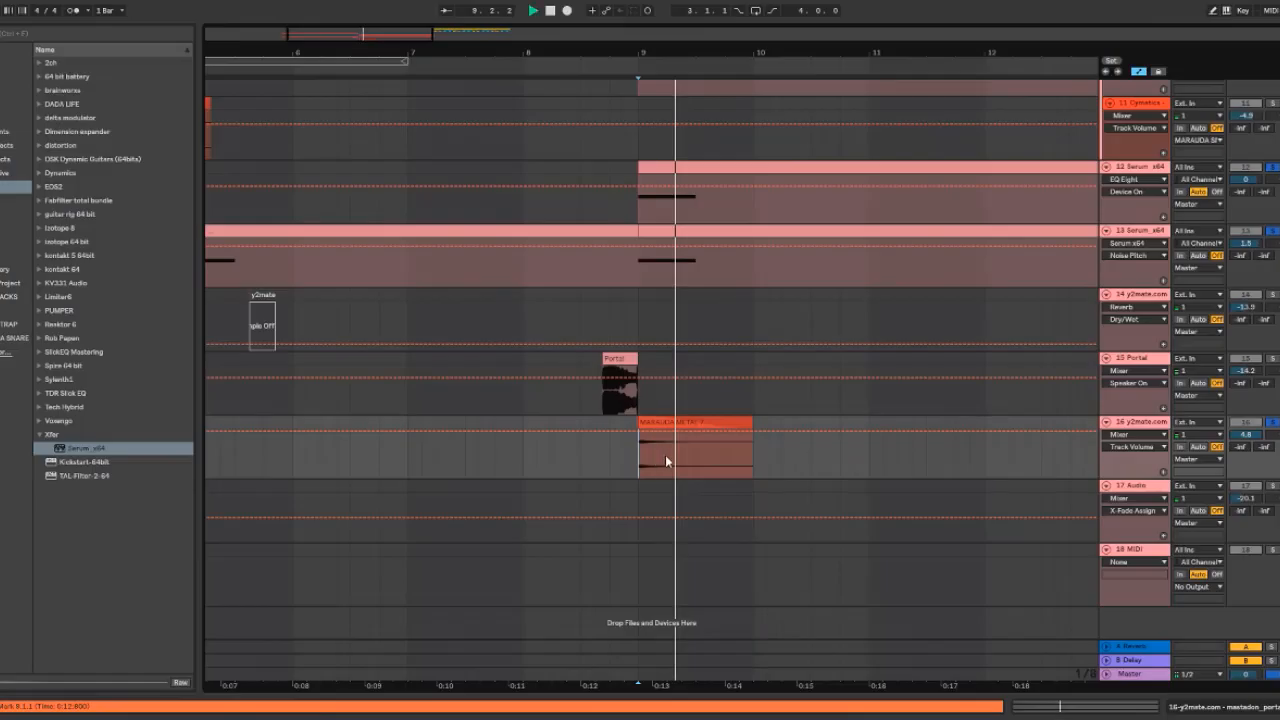
{"action": "key", "text": "space"}
{"action": "key", "text": "space"}
{"action": "key", "text": "space"}
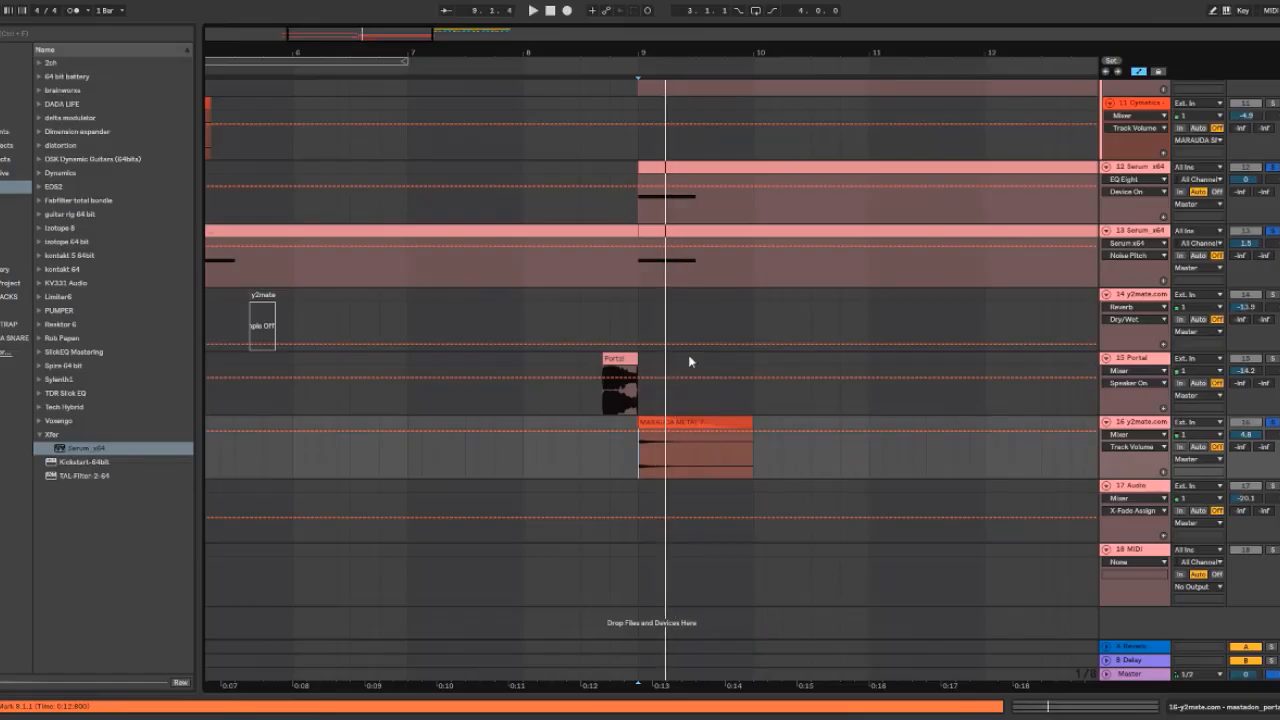
Open the MARAUDA SNARE sample folder and preview the MARAUDA METAL samples one after another
{"action": "left_click_drag", "start_coordinate": [343, 35], "coordinate": [351, 84]}
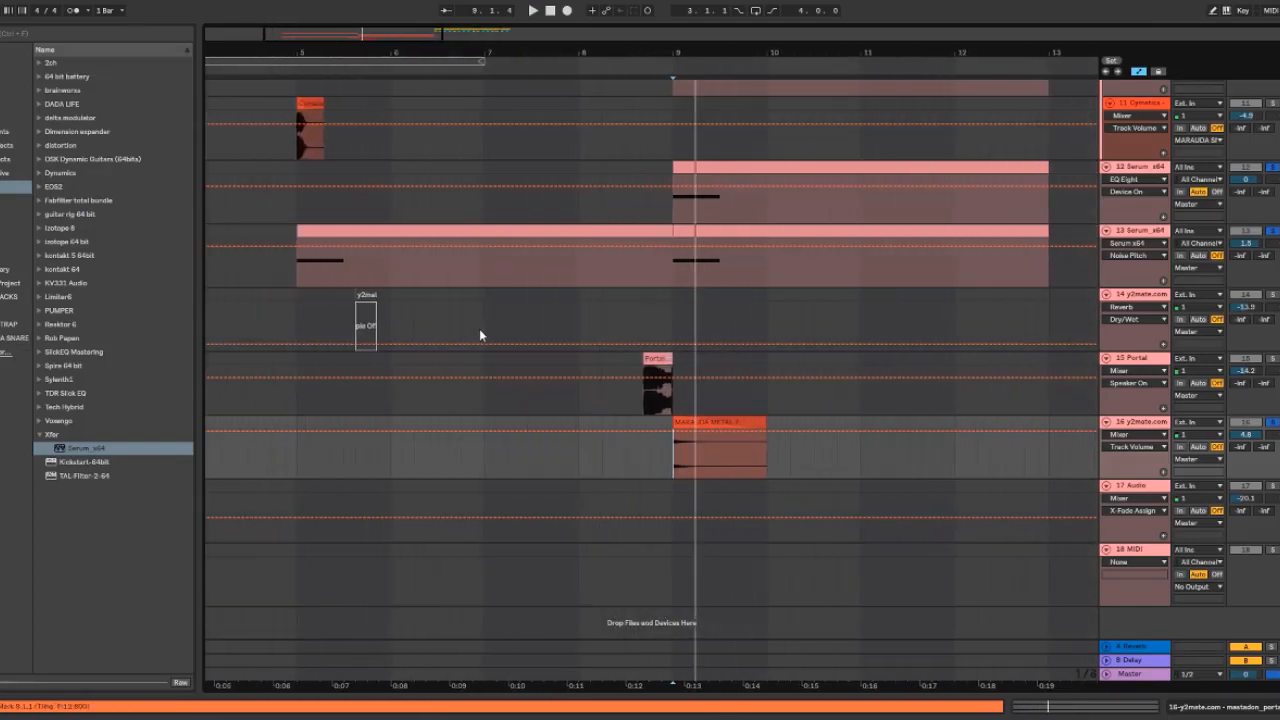
{"action": "left_click", "coordinate": [15, 338]}
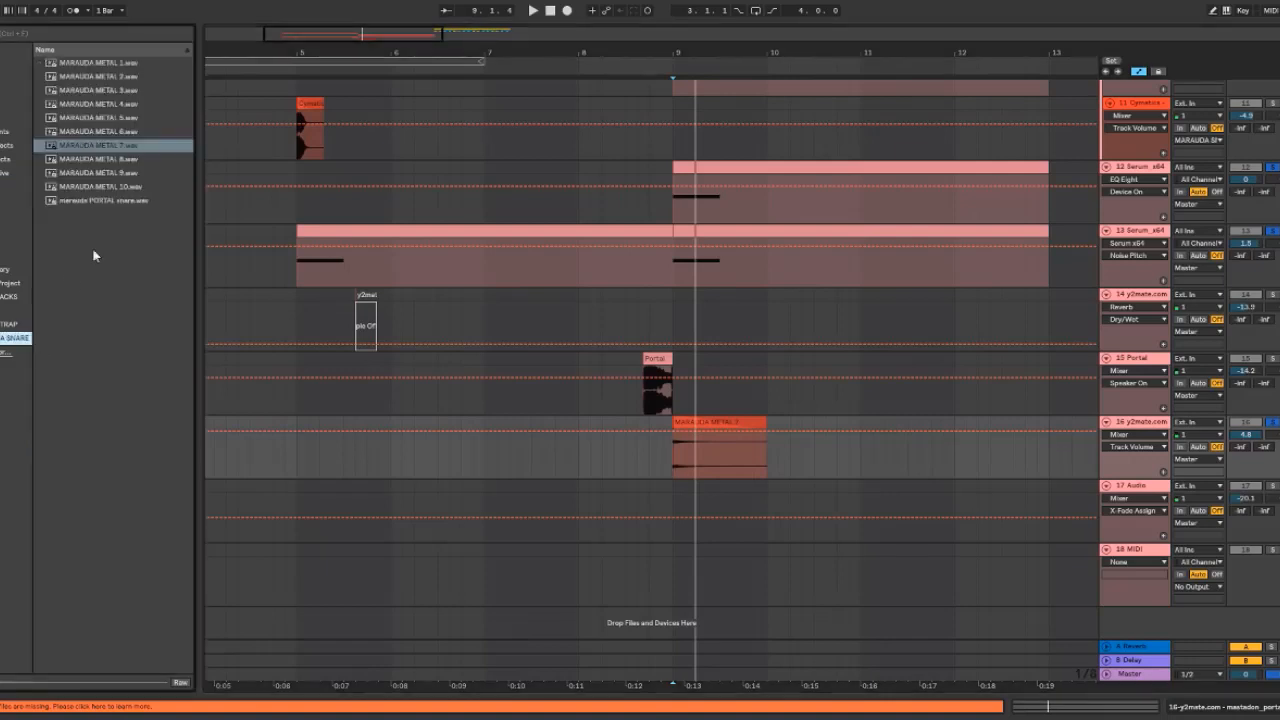
{"action": "left_click", "coordinate": [108, 188]}
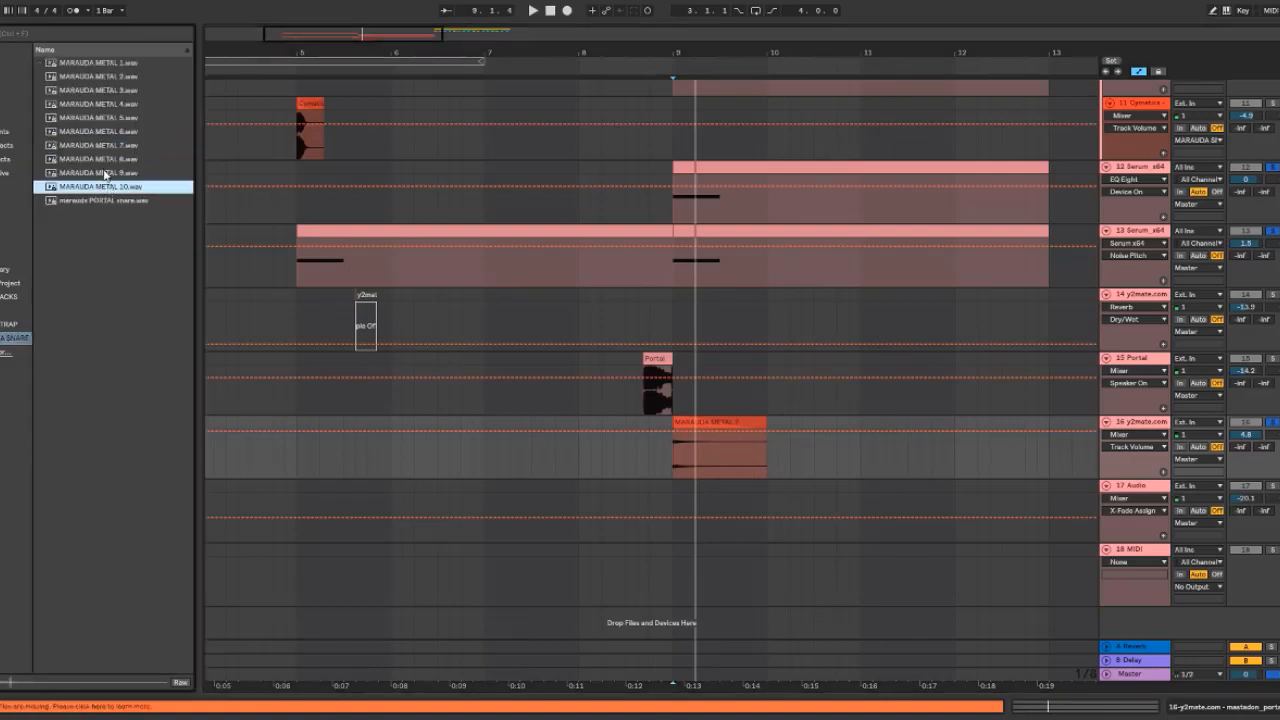
{"action": "left_click", "coordinate": [110, 174]}
{"action": "left_click", "coordinate": [108, 159]}
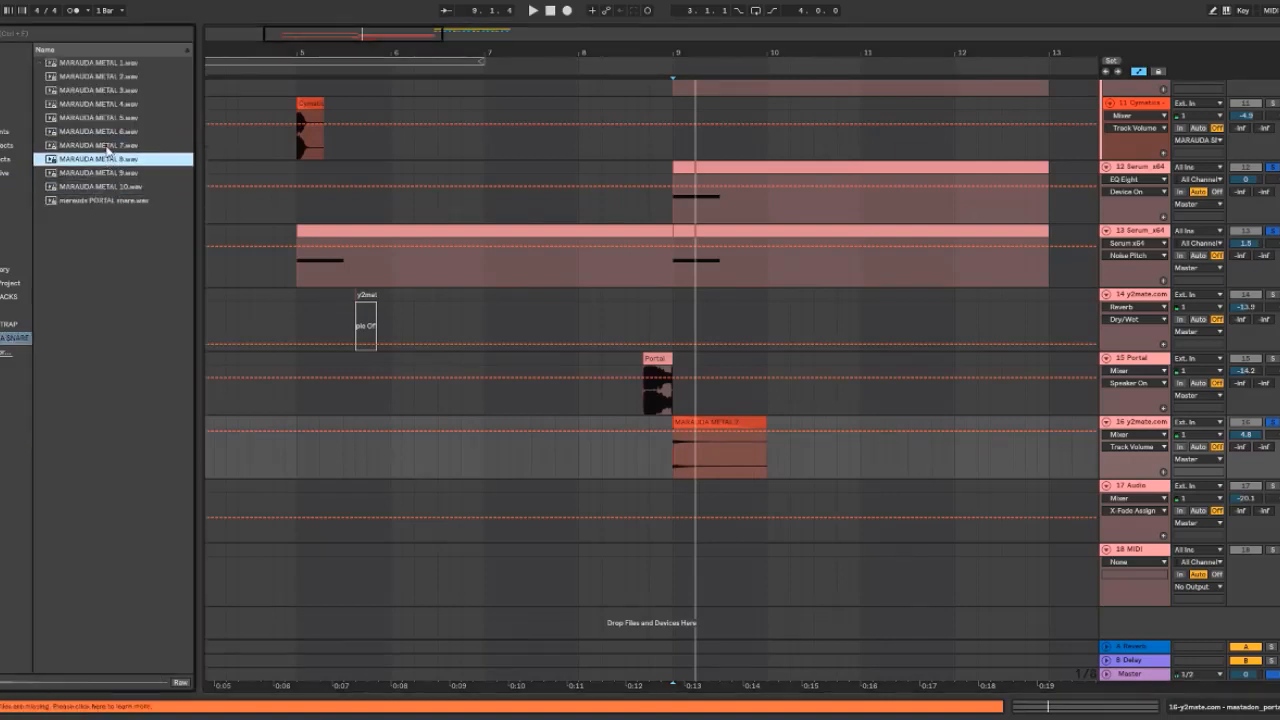
{"action": "left_click", "coordinate": [110, 145]}
{"action": "left_click", "coordinate": [112, 131]}
{"action": "left_click", "coordinate": [115, 117]}
{"action": "left_click", "coordinate": [122, 103]}
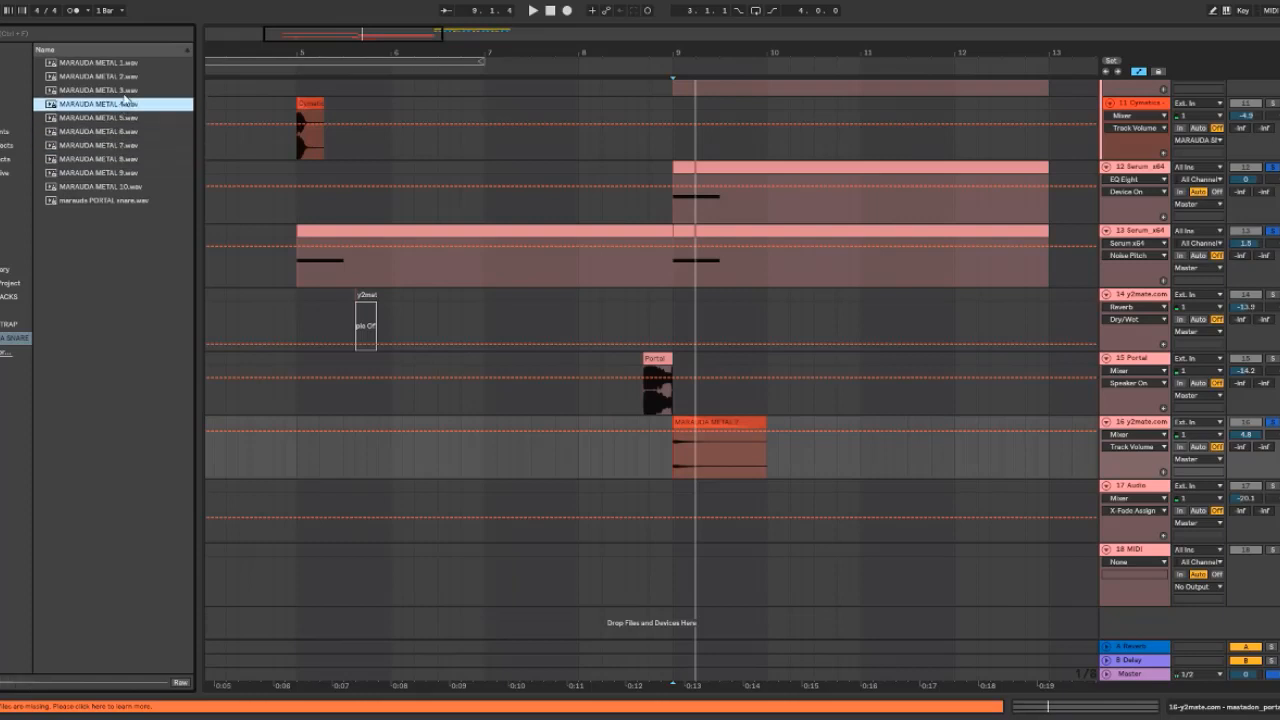
{"action": "left_click", "coordinate": [130, 89]}
{"action": "left_click", "coordinate": [132, 76]}
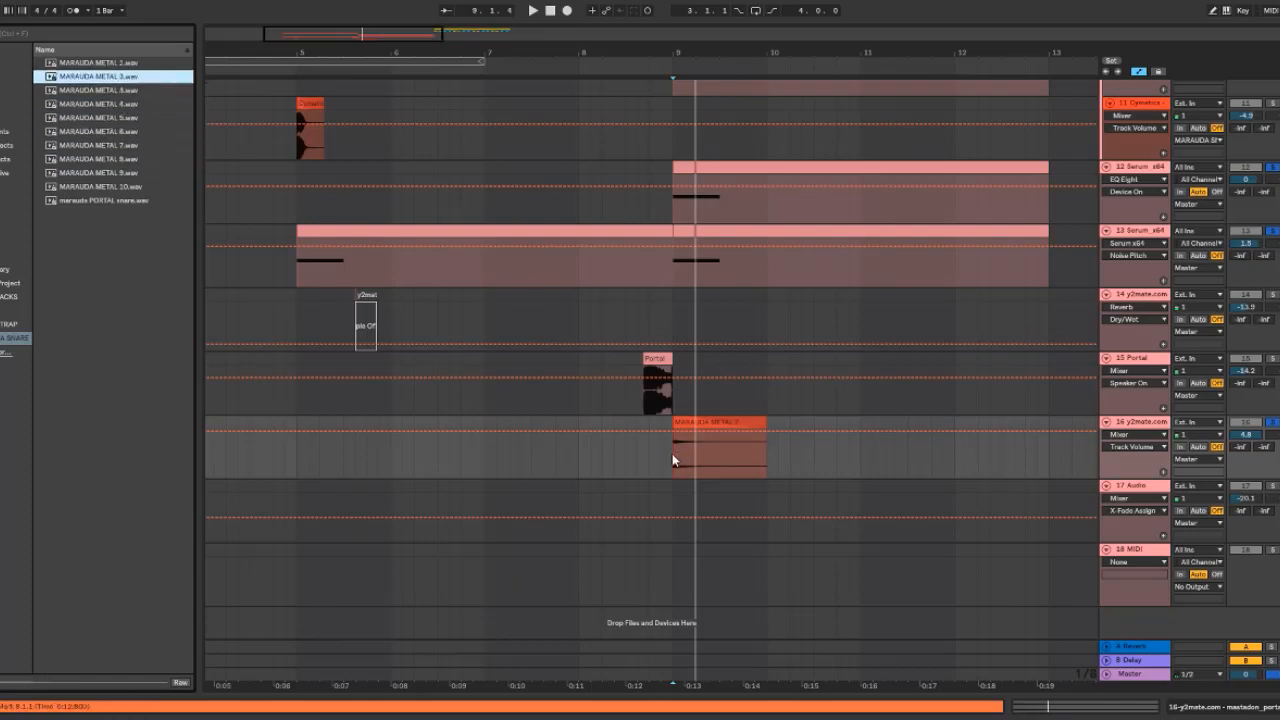
Zoom in on the Cymatics High Perc 19 clip and play it
{"action": "left_click", "coordinate": [660, 442]}
{"action": "left_click_drag", "start_coordinate": [292, 27], "coordinate": [275, 143]}
{"action": "left_click", "coordinate": [339, 106]}
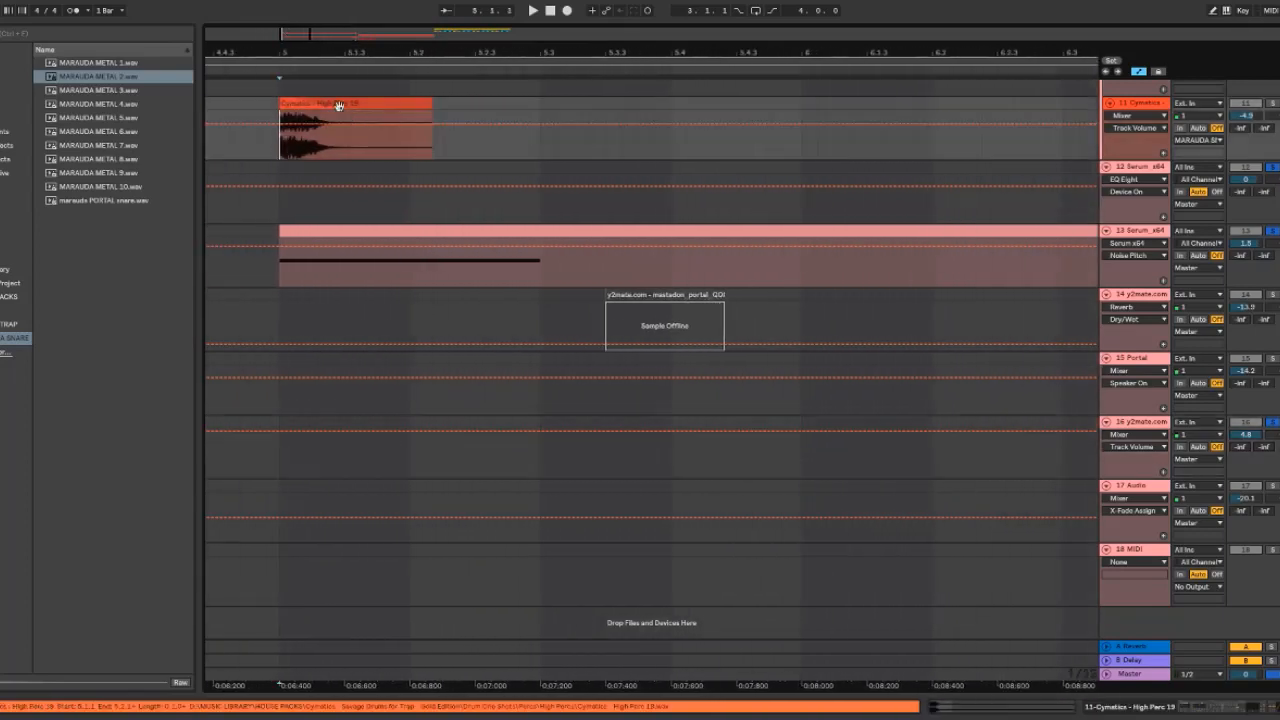
{"action": "key", "text": "space"}
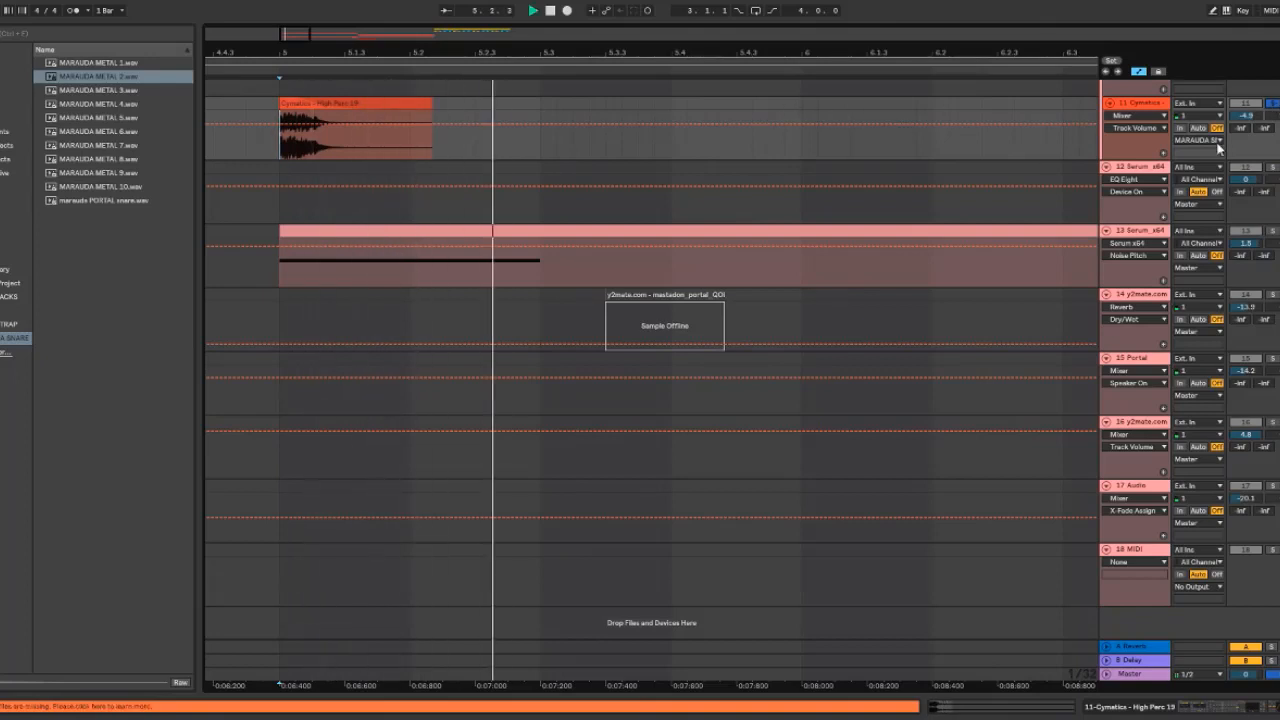
{"action": "left_click_drag", "start_coordinate": [292, 37], "coordinate": [408, 24]}
{"action": "left_click", "coordinate": [638, 468]}
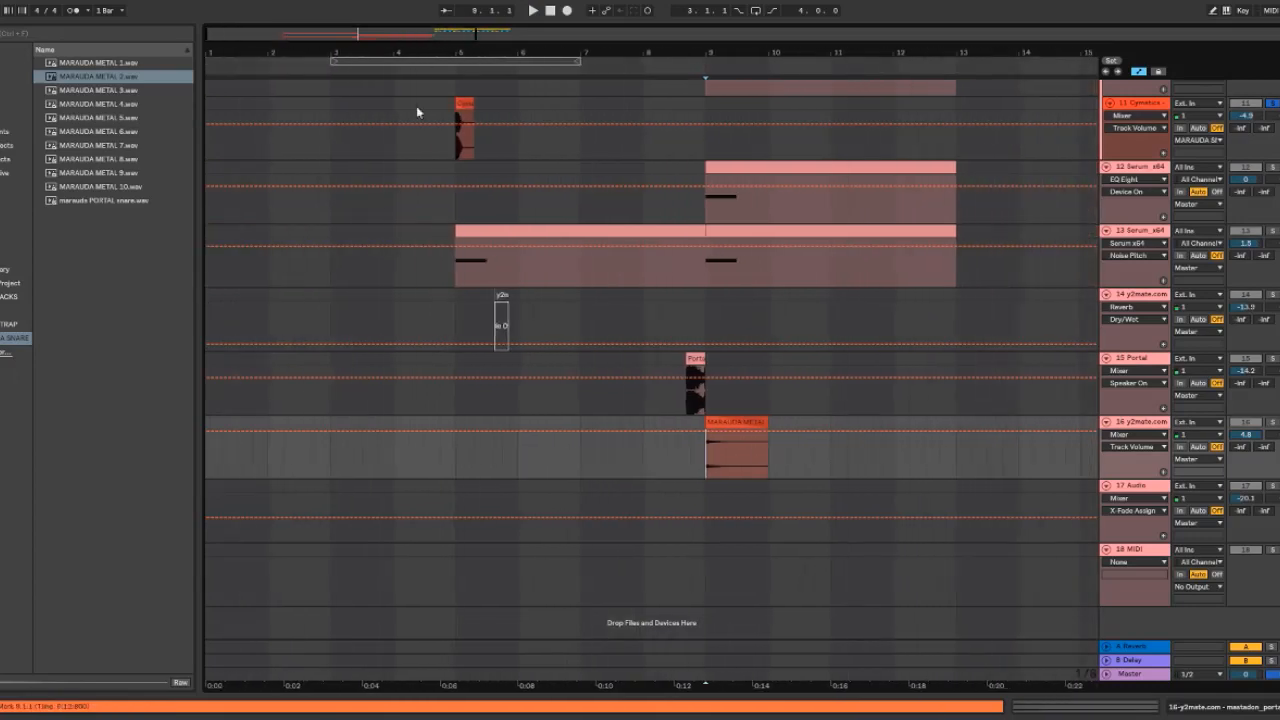
Select the Cymatics track's clip and open the track's device chain
{"action": "left_click_drag", "start_coordinate": [281, 31], "coordinate": [284, 54]}
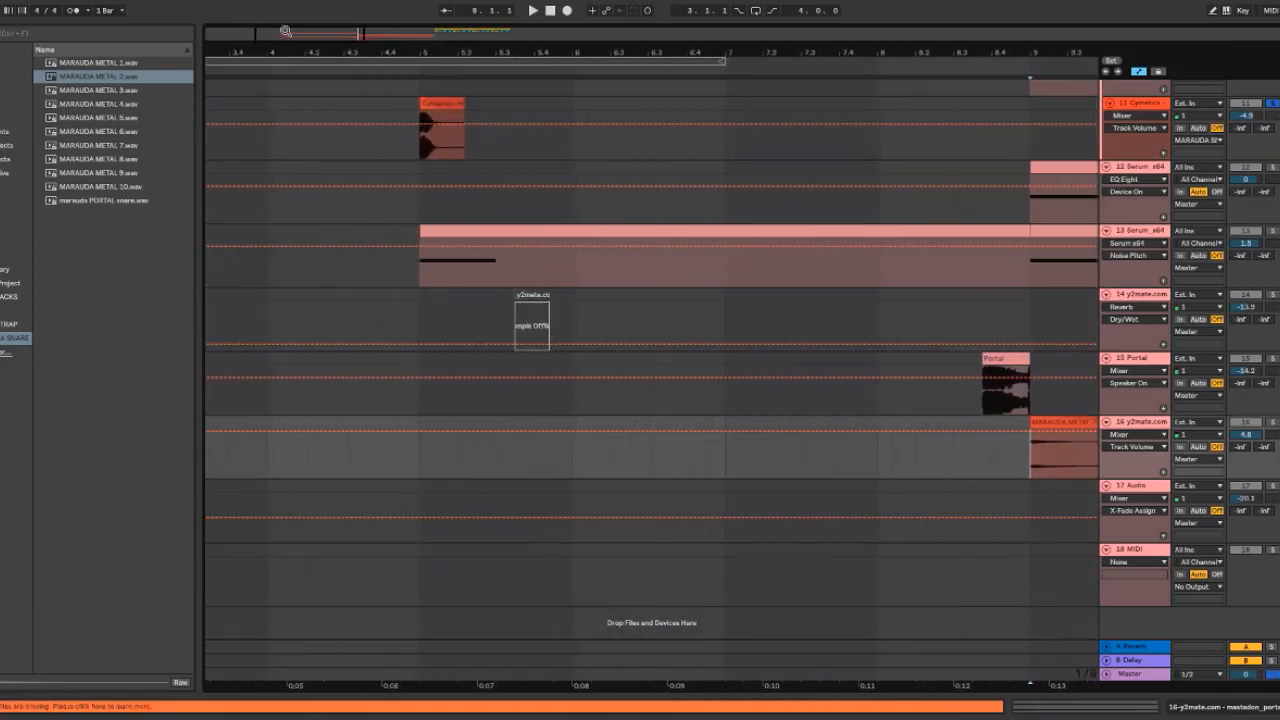
{"action": "scroll", "coordinate": [426, 242], "scroll_direction": "up", "scroll_amount": 2}
{"action": "left_click", "coordinate": [424, 253]}
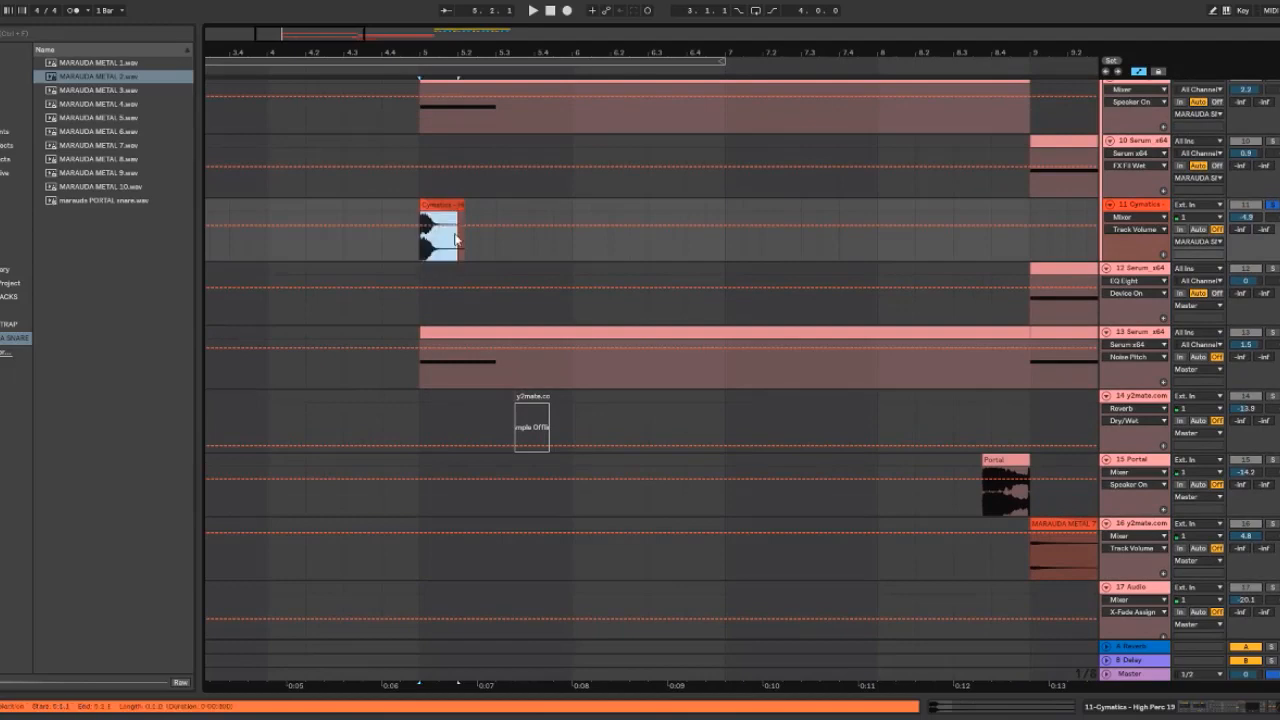
{"action": "left_click", "coordinate": [1149, 208]}
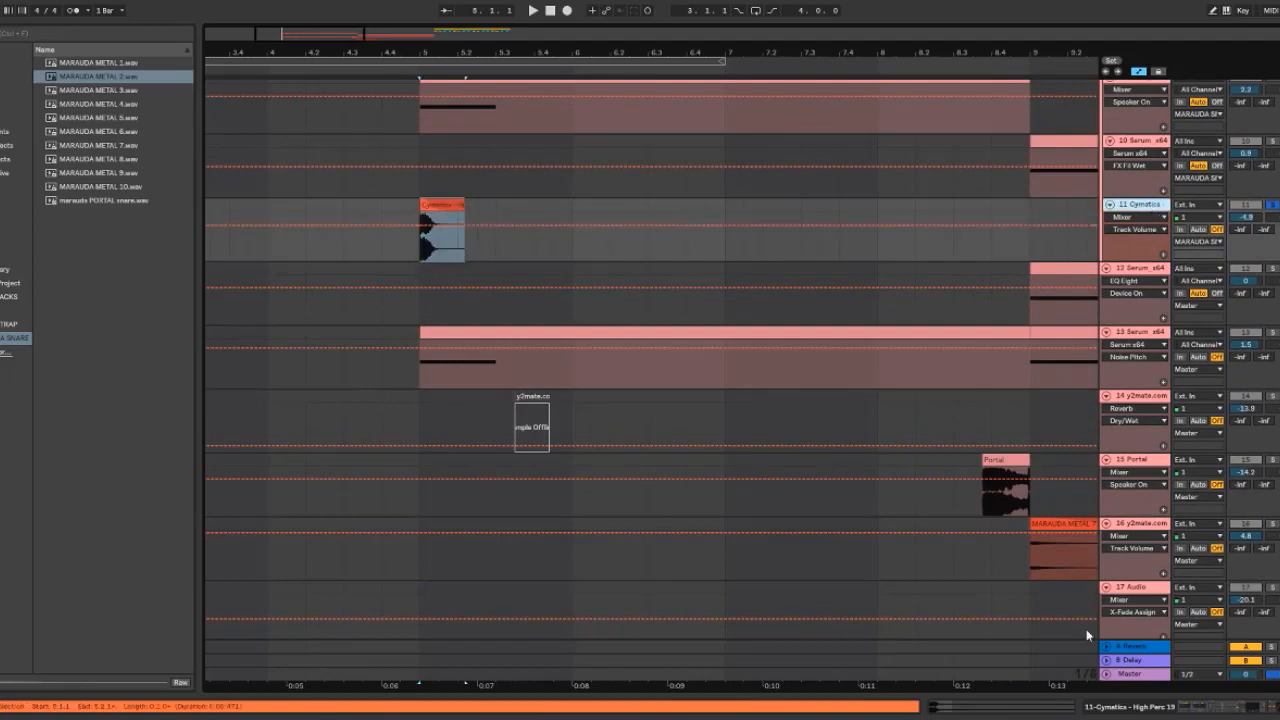
{"action": "left_click", "coordinate": [1128, 707]}
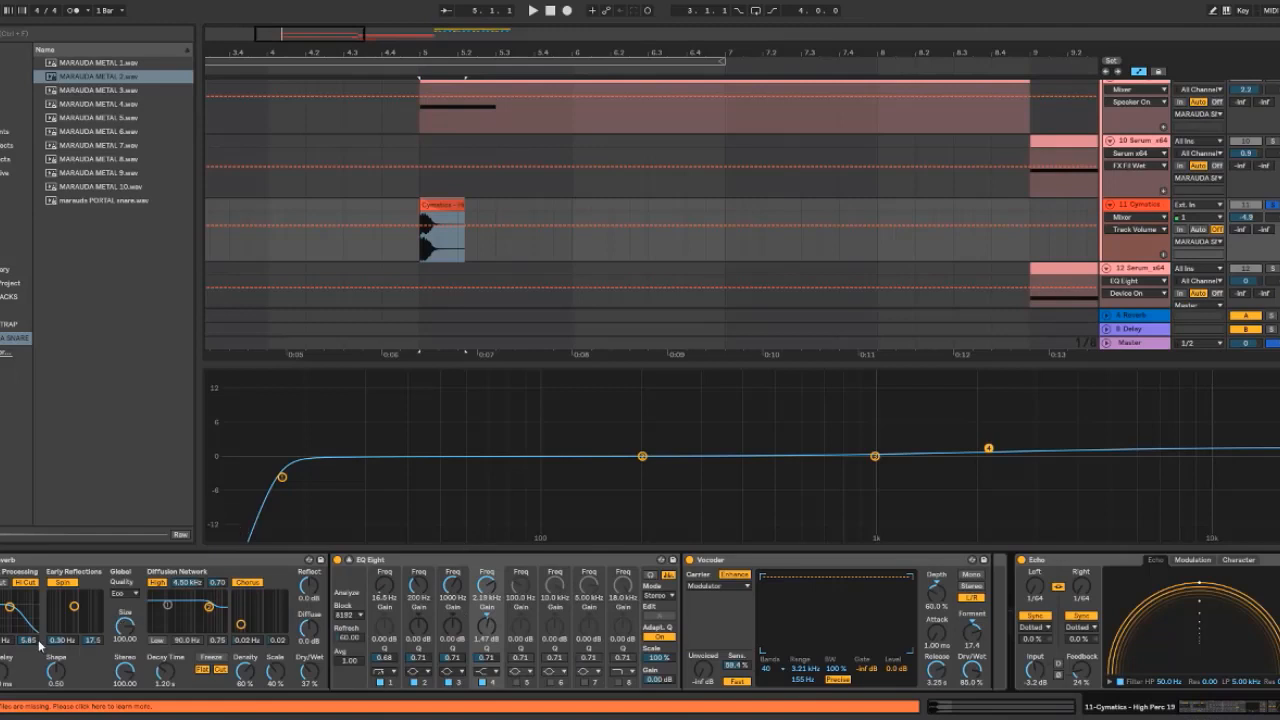
Step through the Reverb, EQ Eight and Vocoder devices on the Cymatics track
{"action": "left_click", "coordinate": [45, 566]}
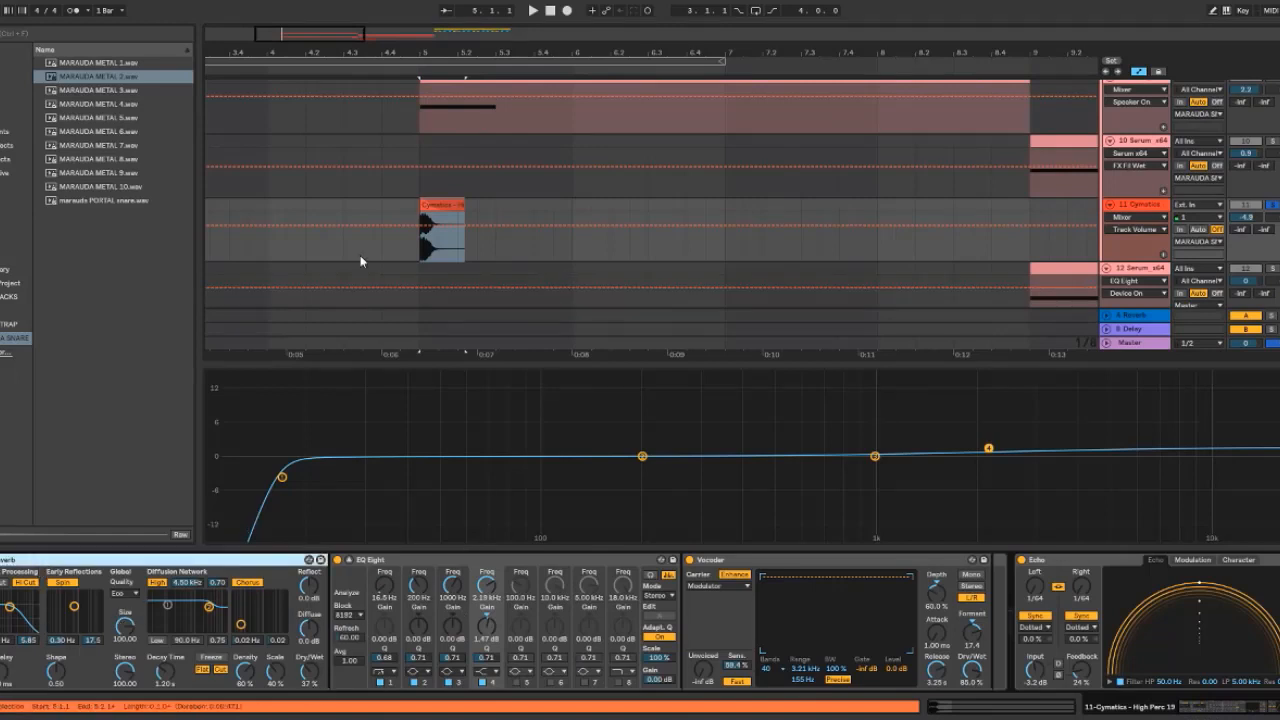
{"action": "left_click", "coordinate": [445, 566]}
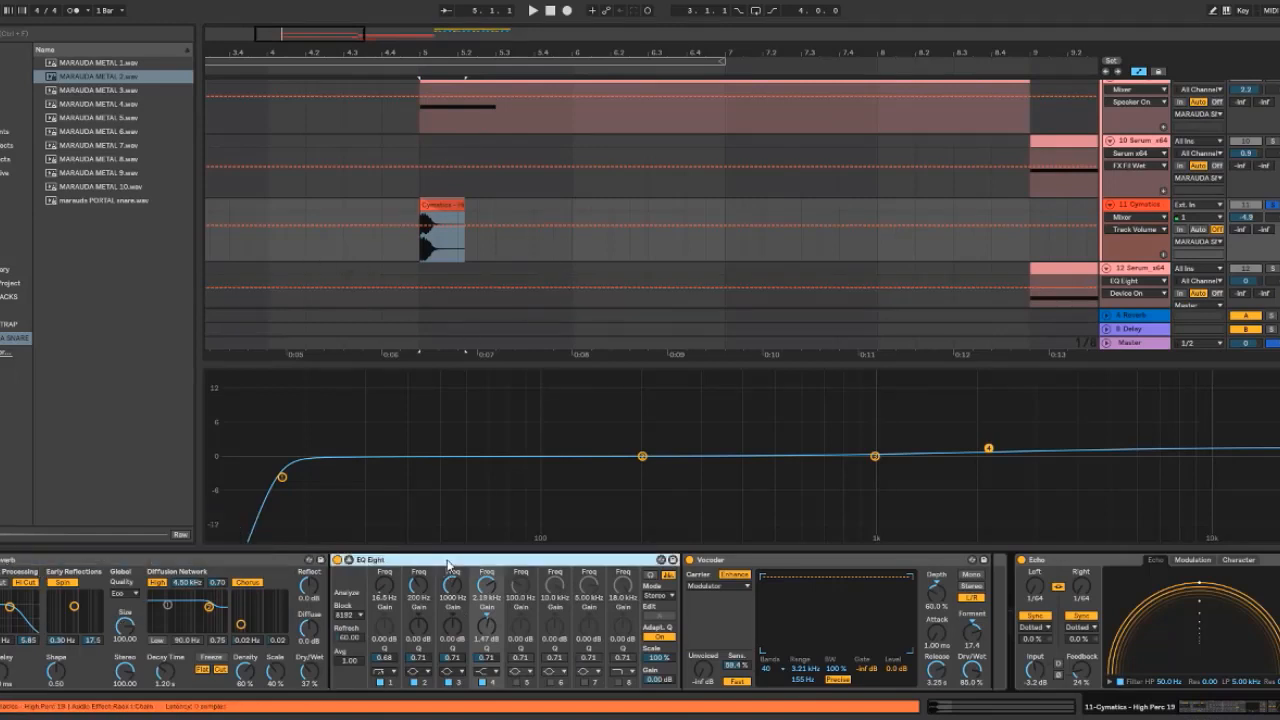
{"action": "mouse_move", "coordinate": [277, 482]}
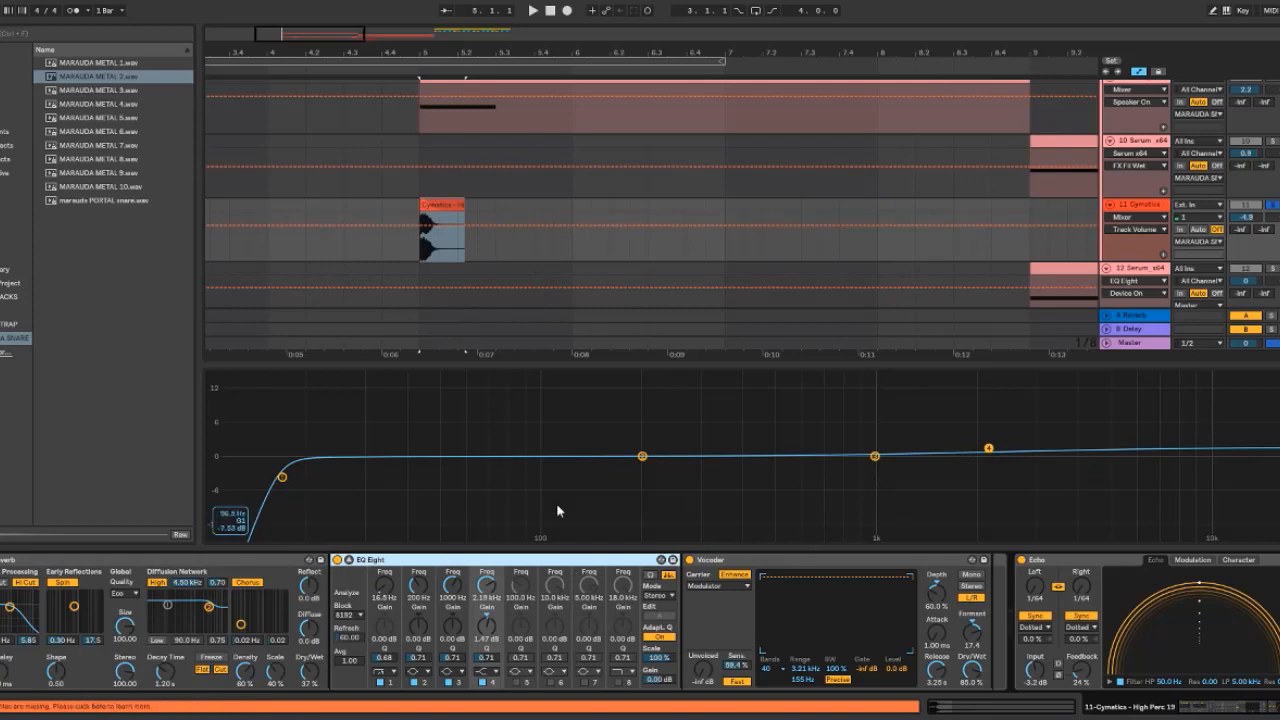
{"action": "left_click", "coordinate": [760, 566]}
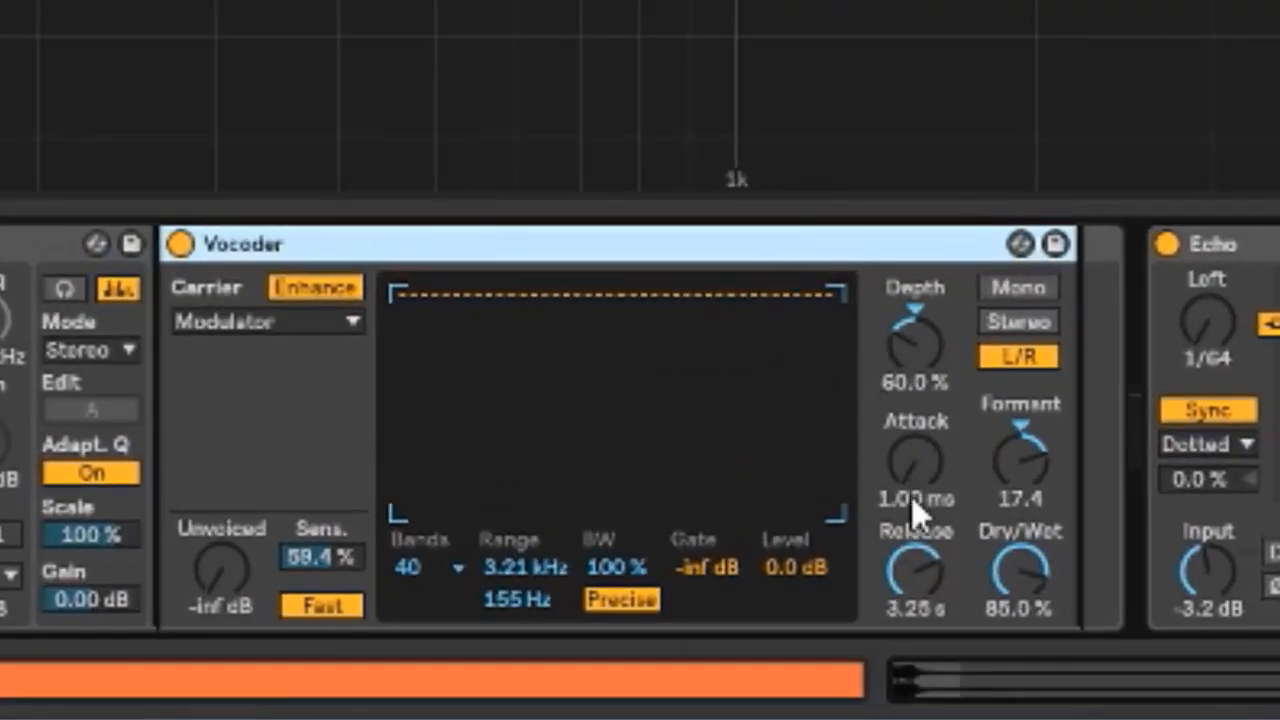
Turn the Vocoder device off and on again to compare its effect
{"action": "left_click", "coordinate": [182, 245]}
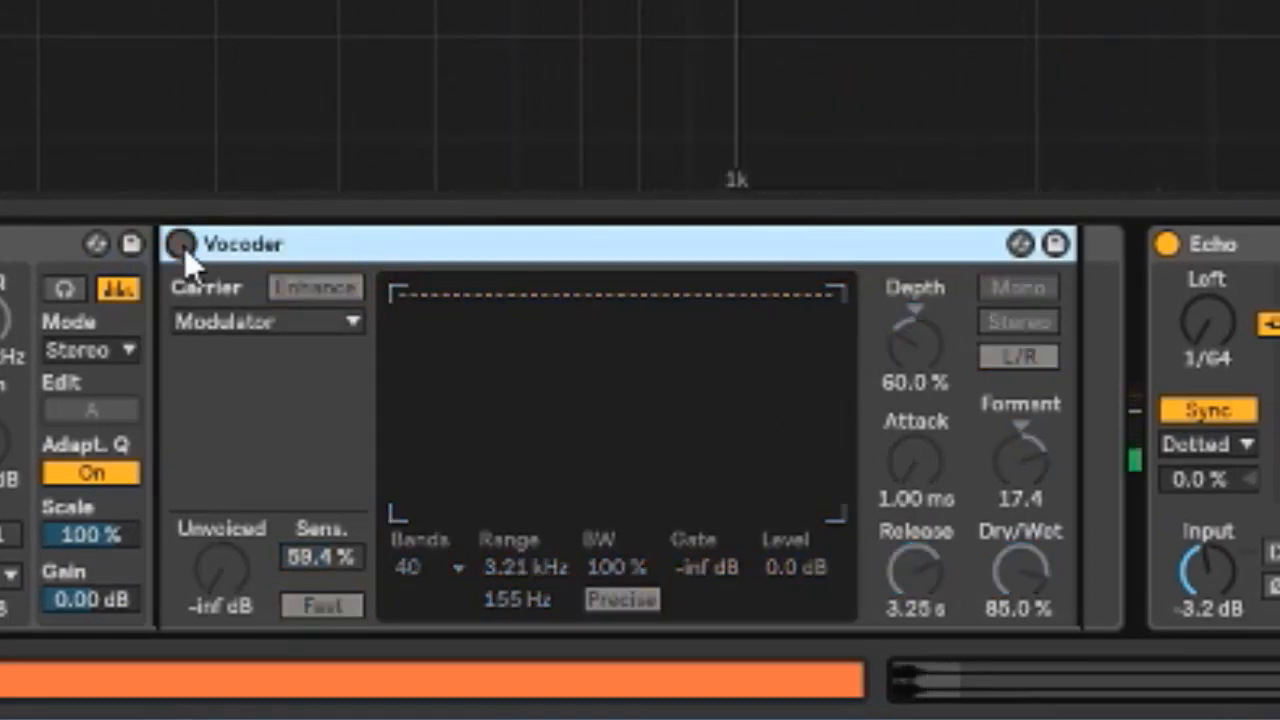
{"action": "left_click", "coordinate": [182, 245]}
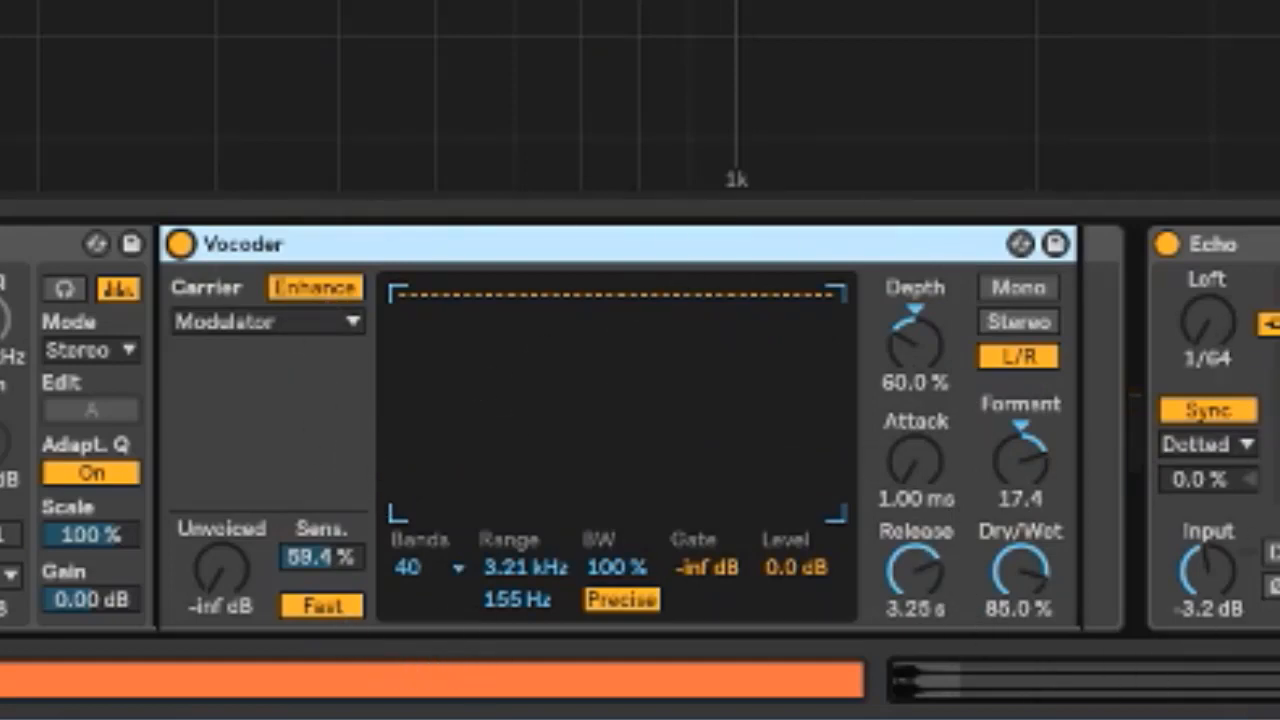
{"action": "left_click", "coordinate": [1222, 677]}
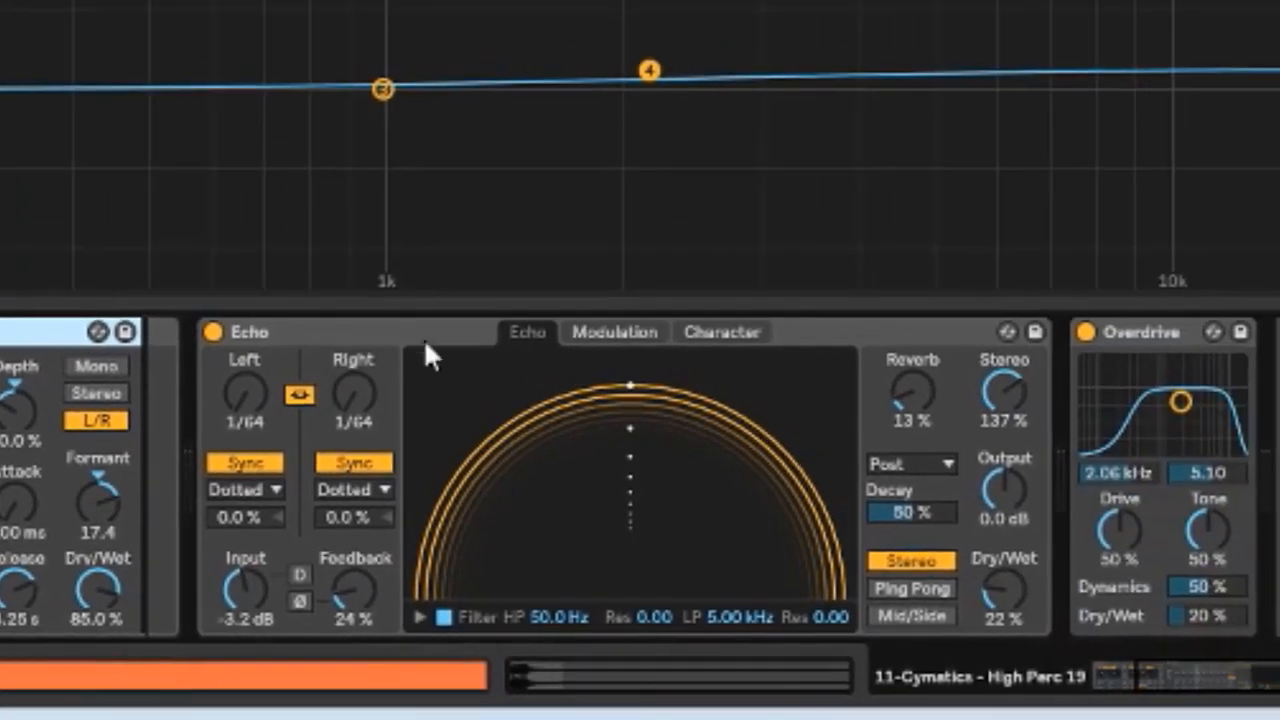
{"action": "left_click", "coordinate": [463, 329]}
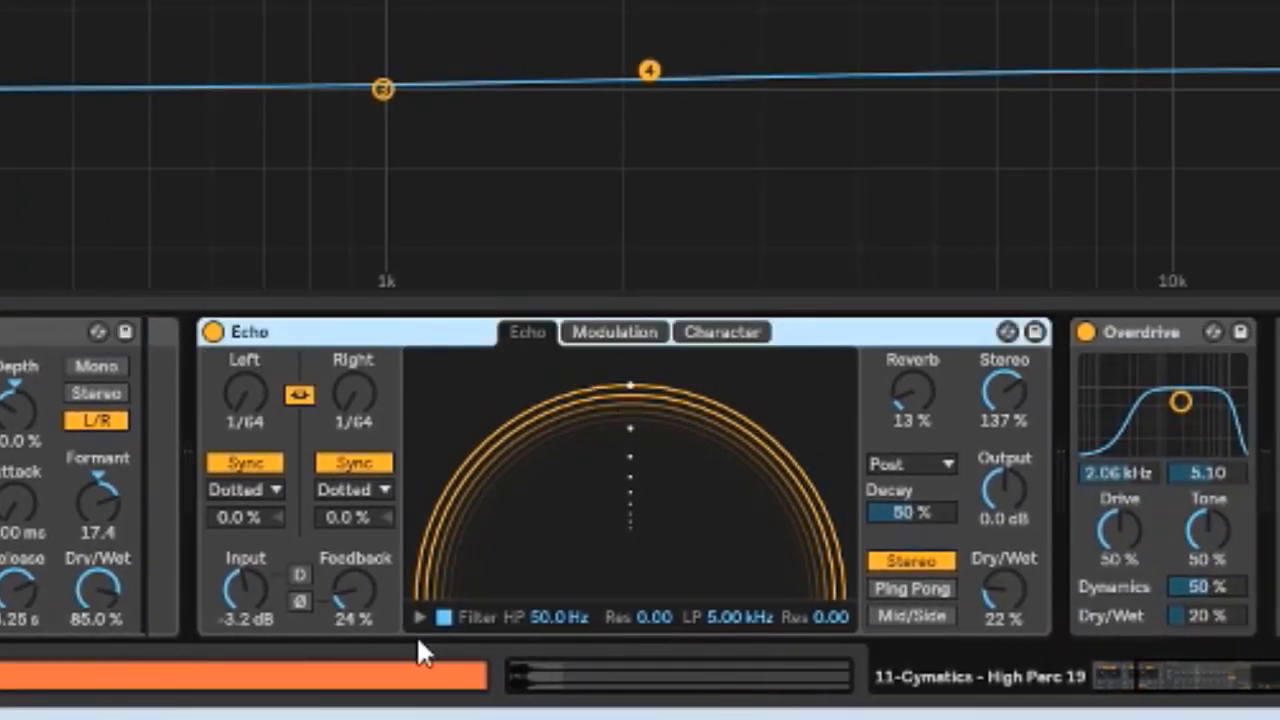
Toggle the Echo device off and on several times to compare, then stop playback
{"action": "left_click_drag", "start_coordinate": [984, 594], "coordinate": [984, 588]}
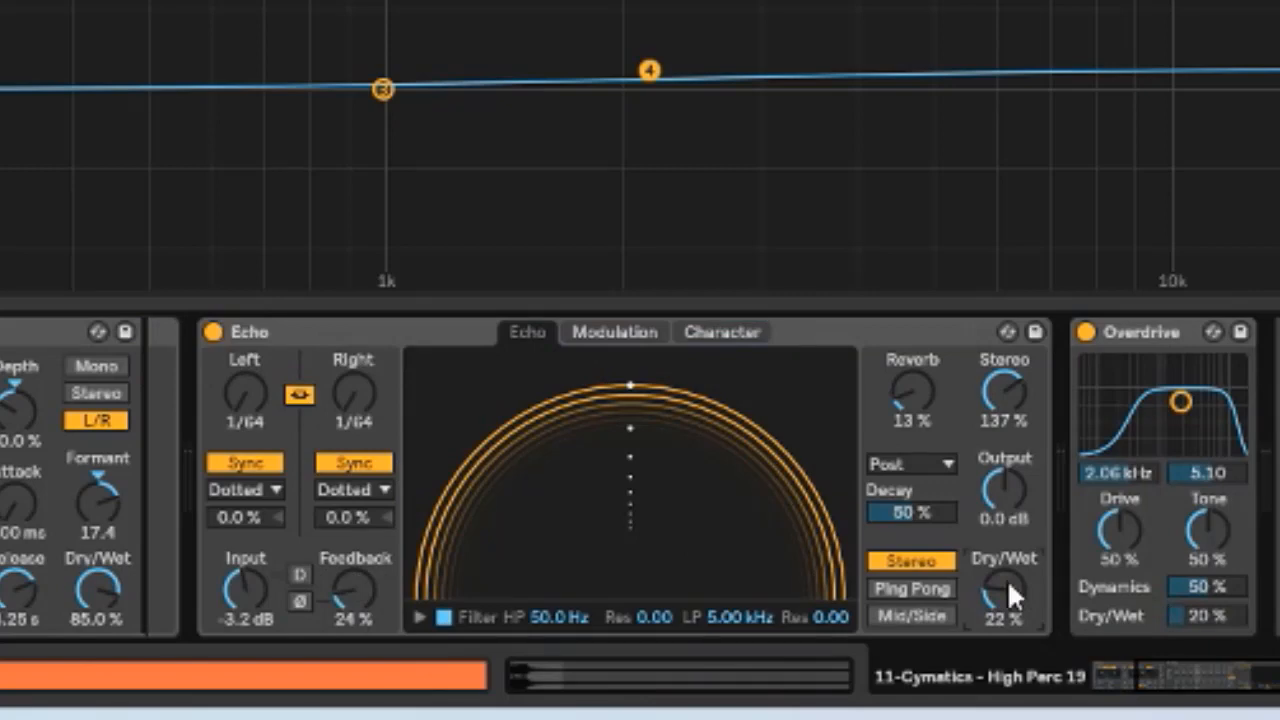
{"action": "left_click", "coordinate": [214, 332]}
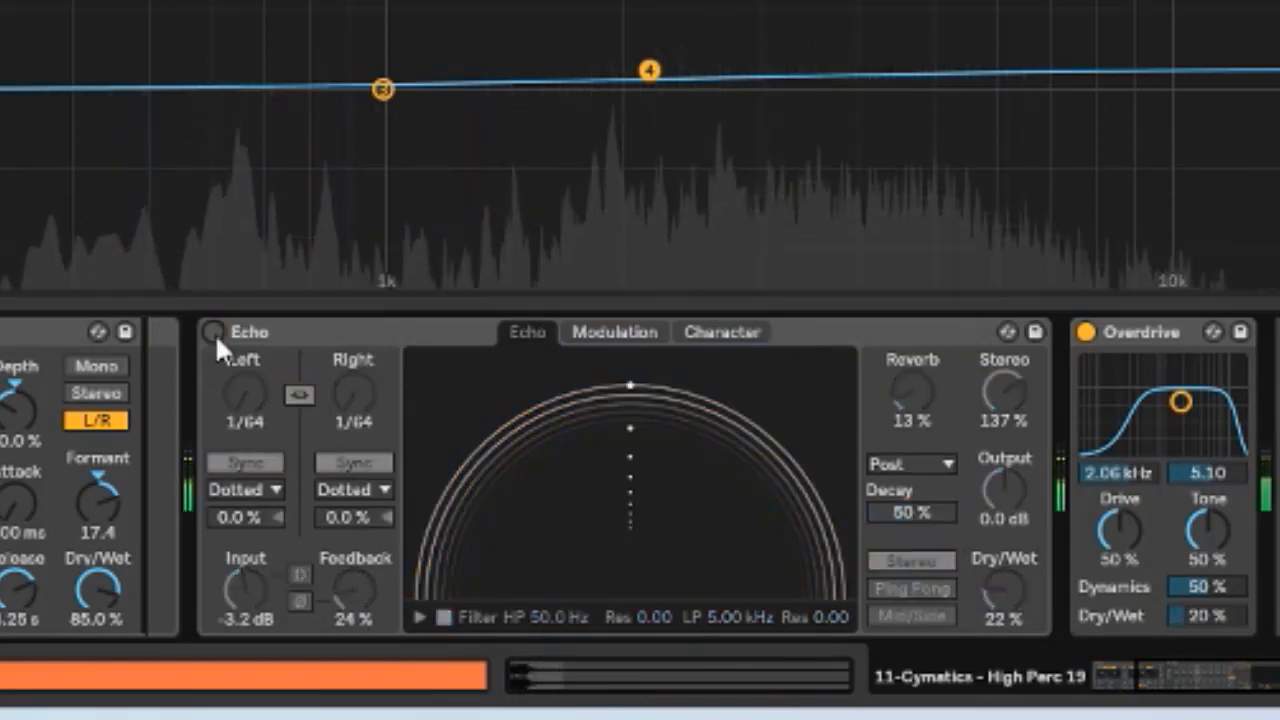
{"action": "left_click", "coordinate": [214, 332]}
{"action": "left_click", "coordinate": [214, 332]}
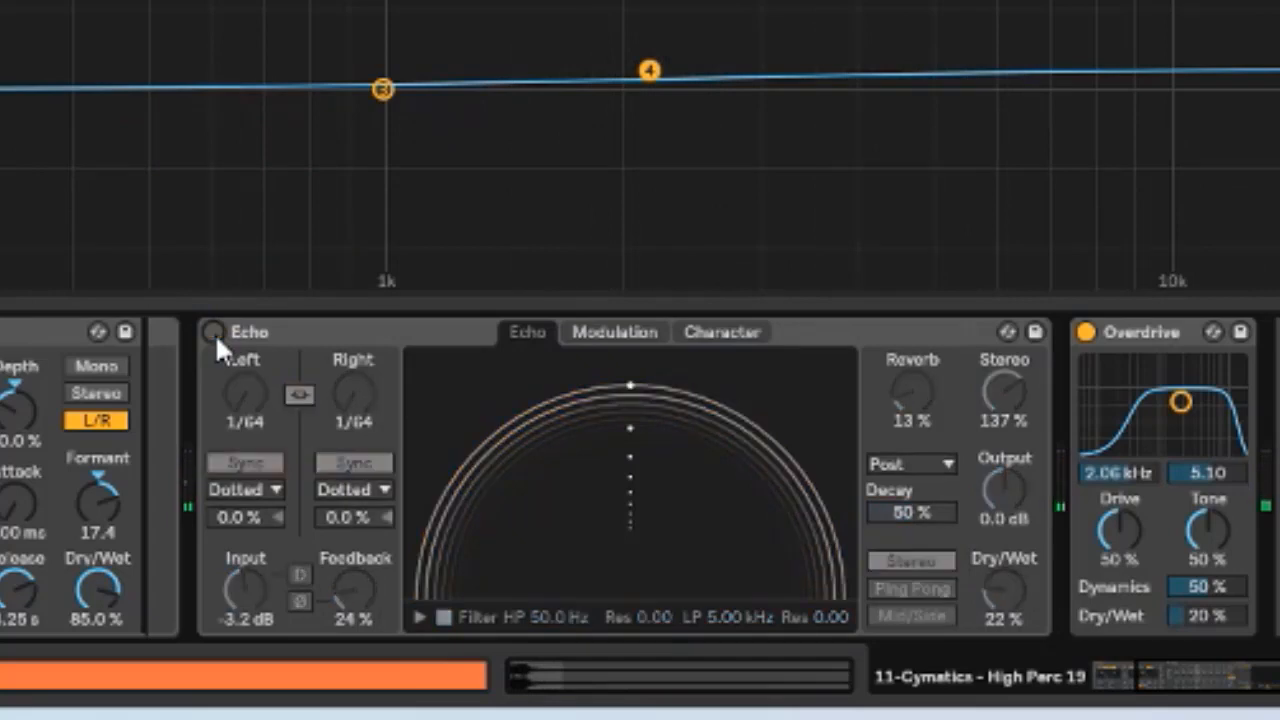
{"action": "left_click", "coordinate": [214, 332]}
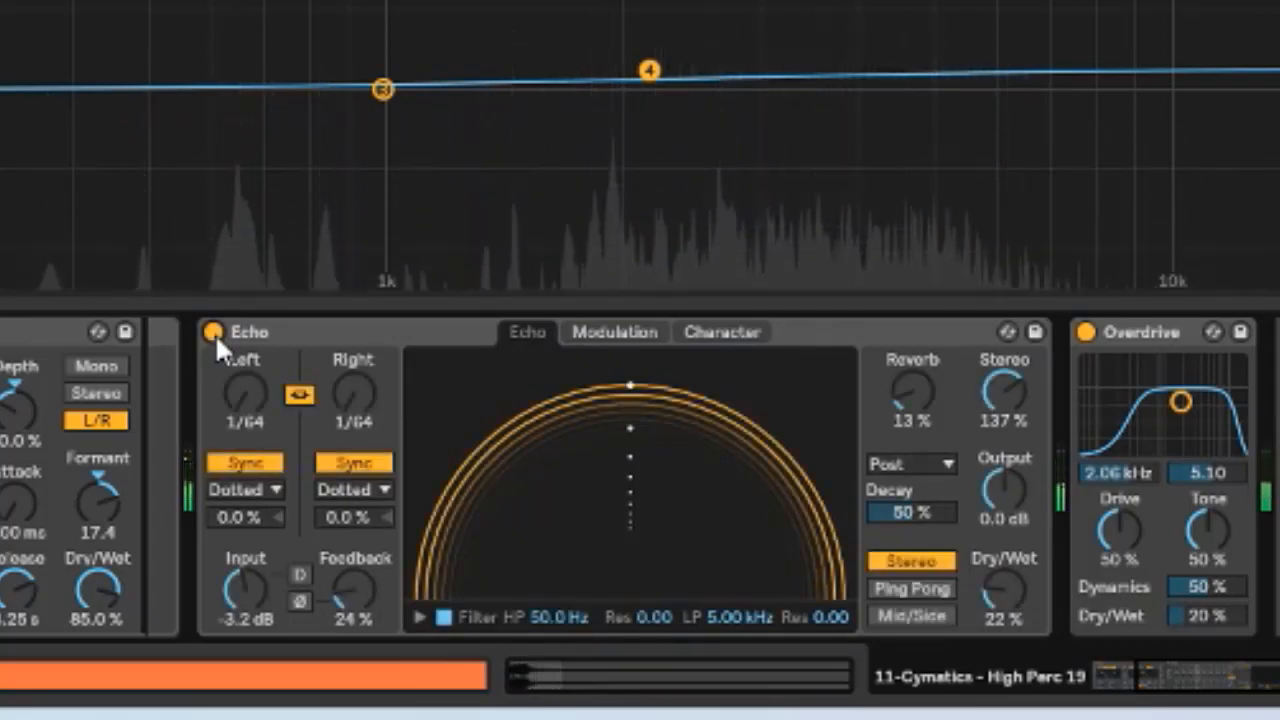
{"action": "left_click", "coordinate": [1125, 341]}
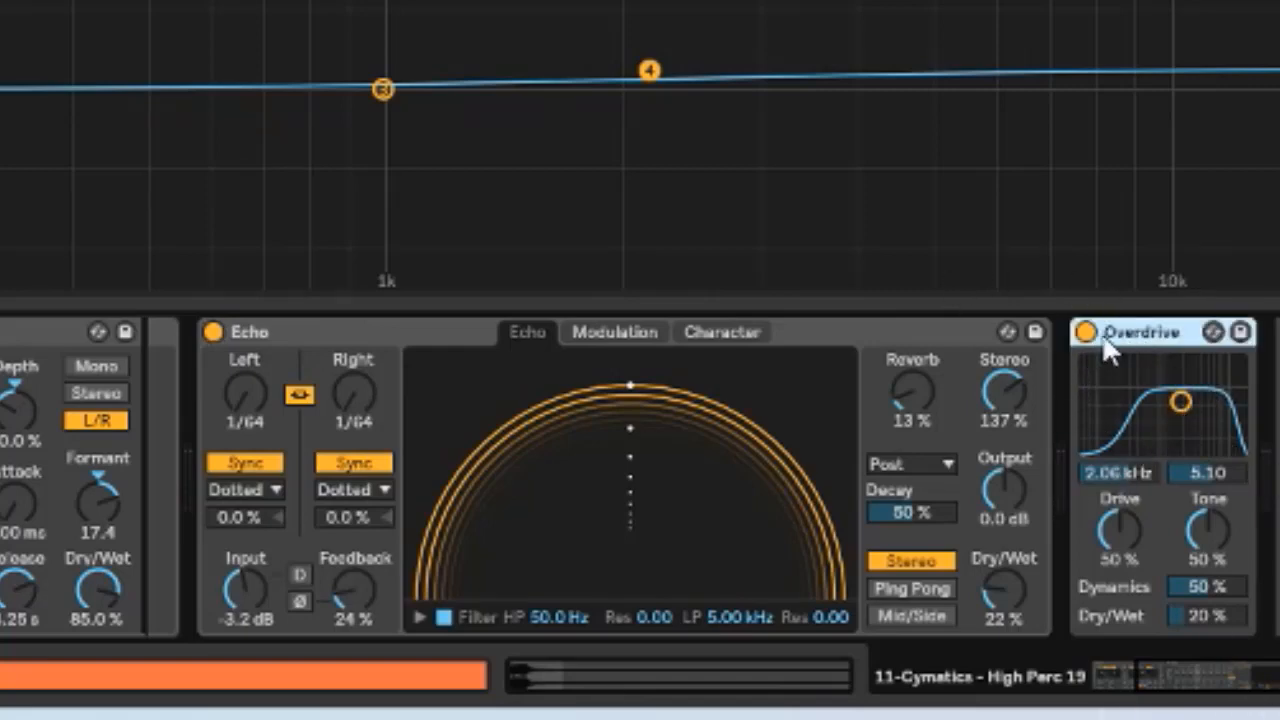
{"action": "key", "text": "space"}
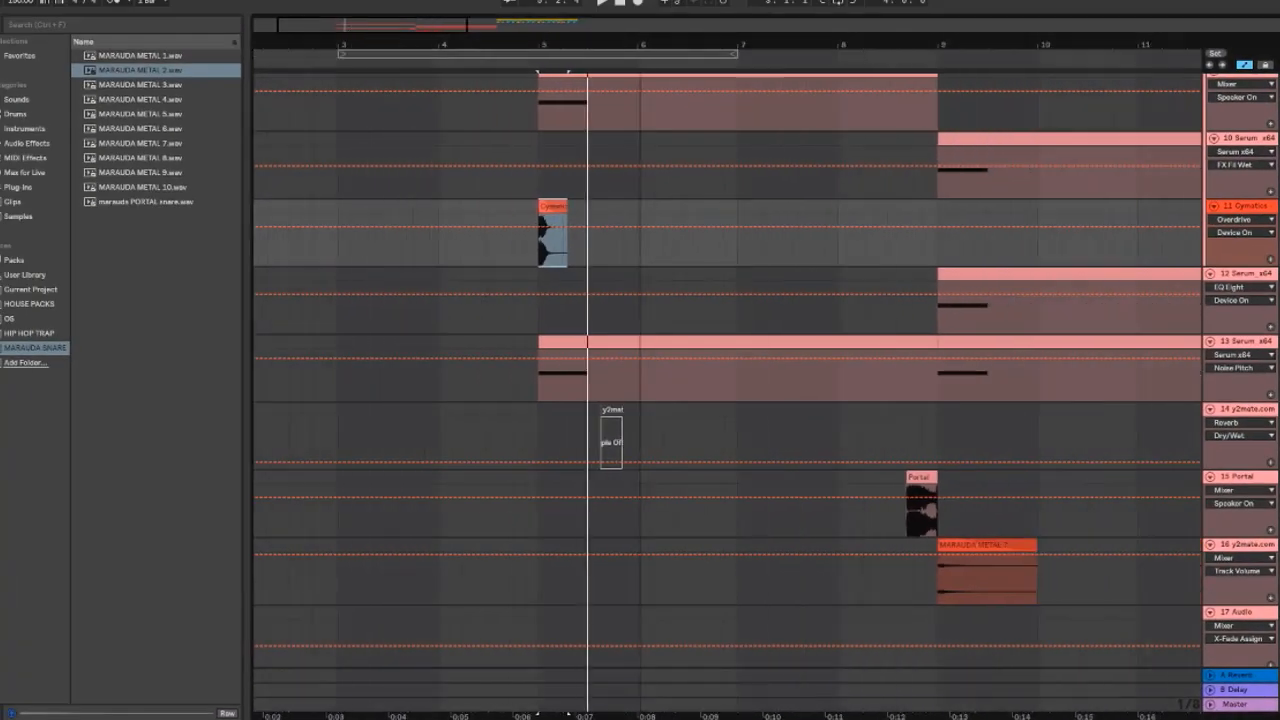
Zoom out over the arrangement and select the MARAUDA METAL clip on the y2mate track
{"action": "mouse_move", "coordinate": [772, 45]}
{"action": "left_mouse_down"}
{"action": "mouse_move", "coordinate": [417, 45]}
{"action": "mouse_move", "coordinate": [417, 15]}
{"action": "left_mouse_up"}
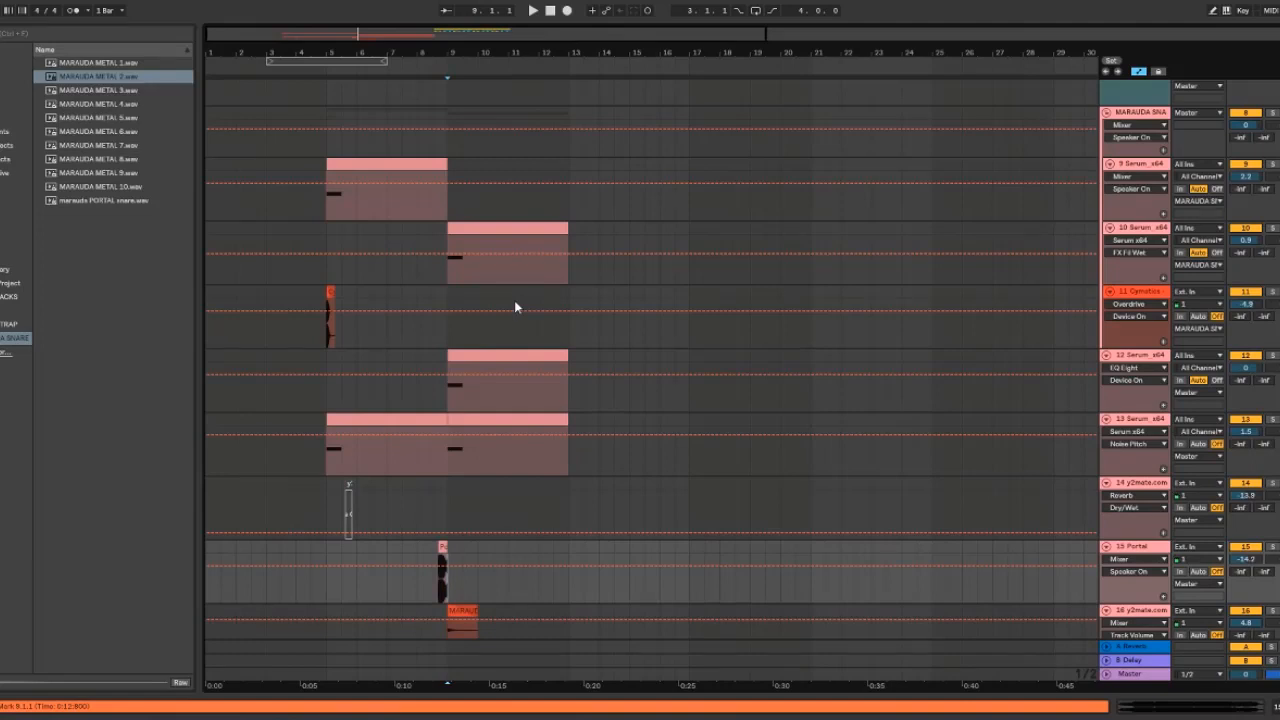
{"action": "scroll", "coordinate": [490, 470], "scroll_direction": "down", "scroll_amount": 3}
{"action": "mouse_move", "coordinate": [449, 558]}
{"action": "left_mouse_down"}
{"action": "mouse_move", "coordinate": [486, 534]}
{"action": "mouse_move", "coordinate": [480, 523]}
{"action": "left_mouse_up"}
{"action": "left_click", "coordinate": [480, 566]}
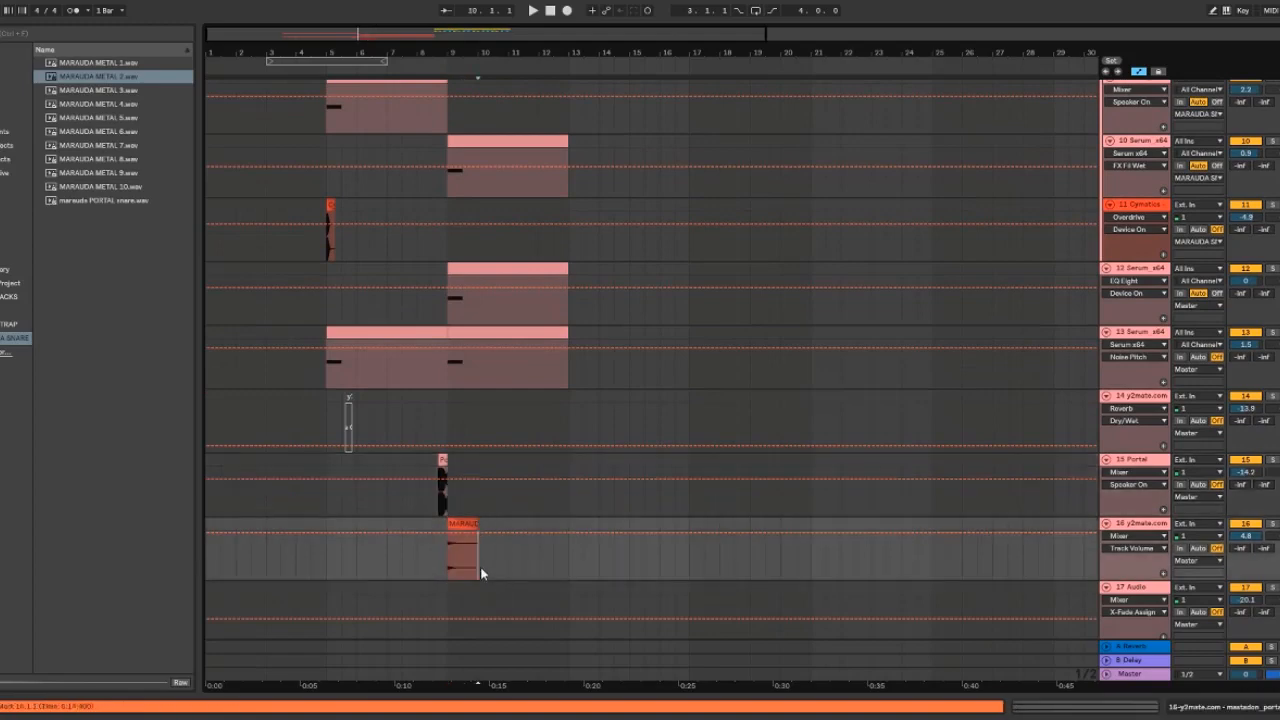
{"action": "left_click", "coordinate": [433, 557]}
{"action": "left_click", "coordinate": [448, 552]}
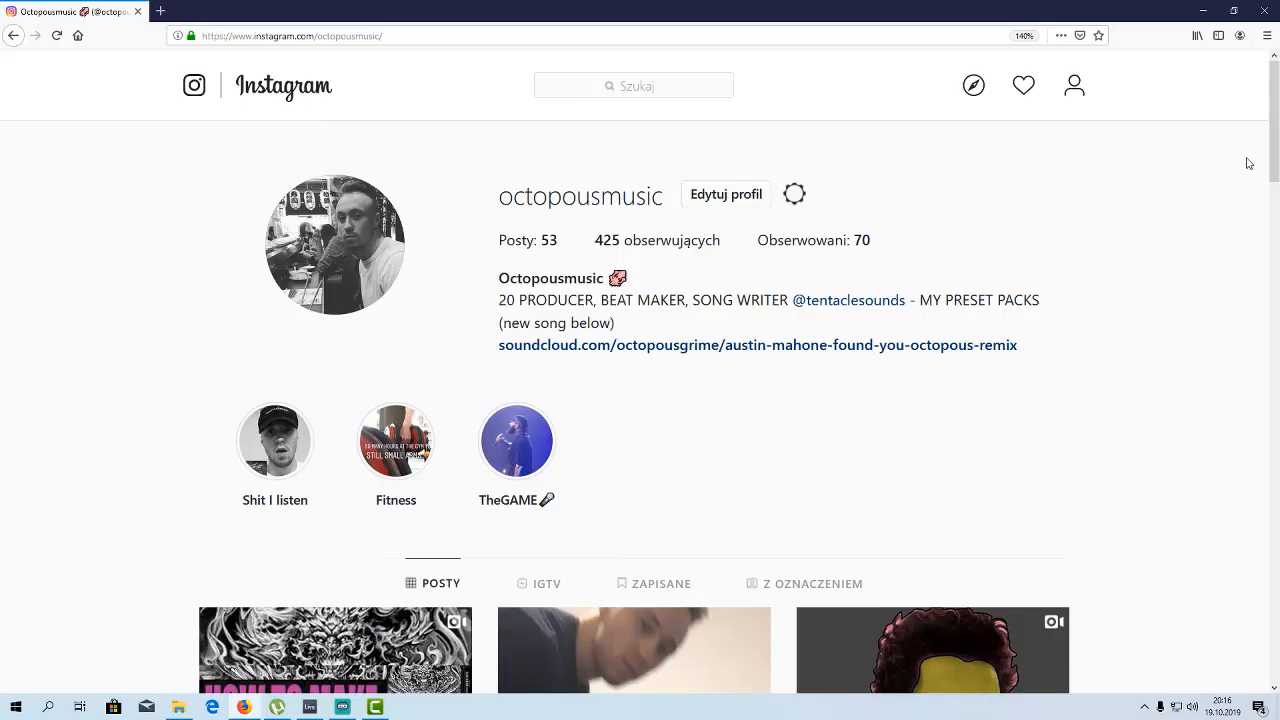
Switch to the web browser and scroll through the Instagram profile's posts
{"action": "scroll", "coordinate": [1276, 117], "scroll_direction": "down", "scroll_amount": 3}
{"action": "scroll", "coordinate": [1276, 117], "scroll_direction": "down", "scroll_amount": 10}
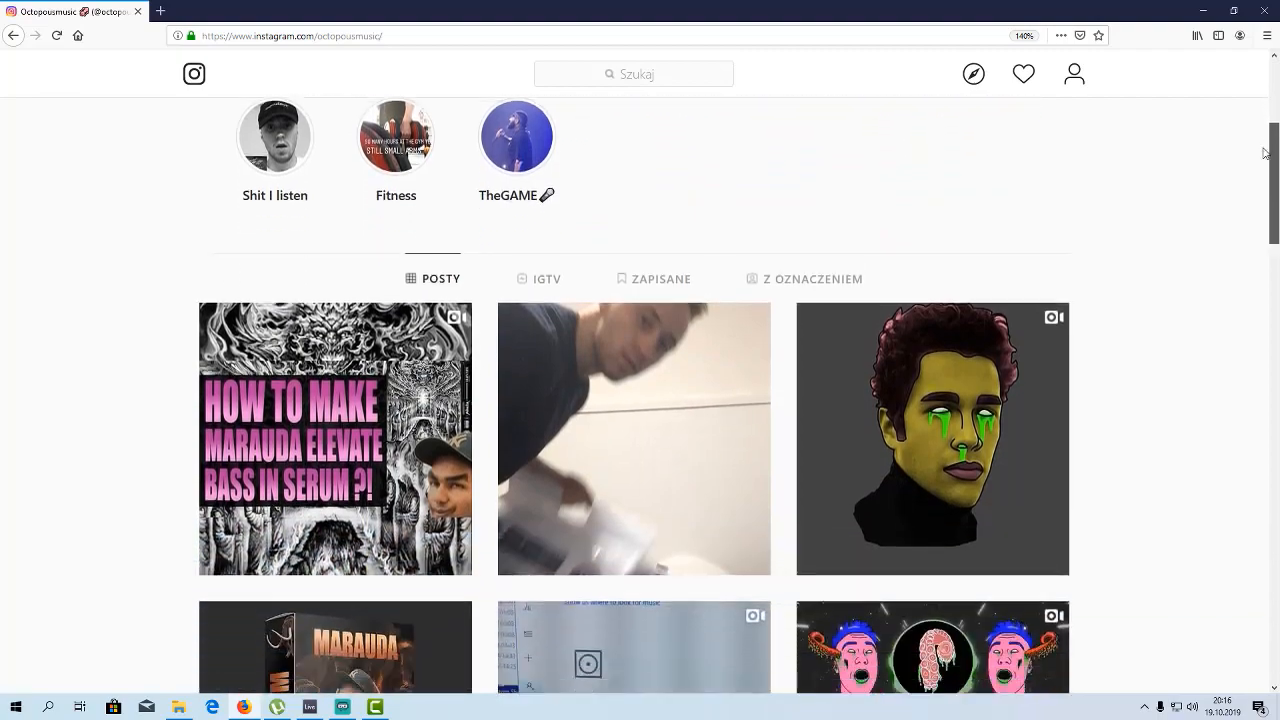